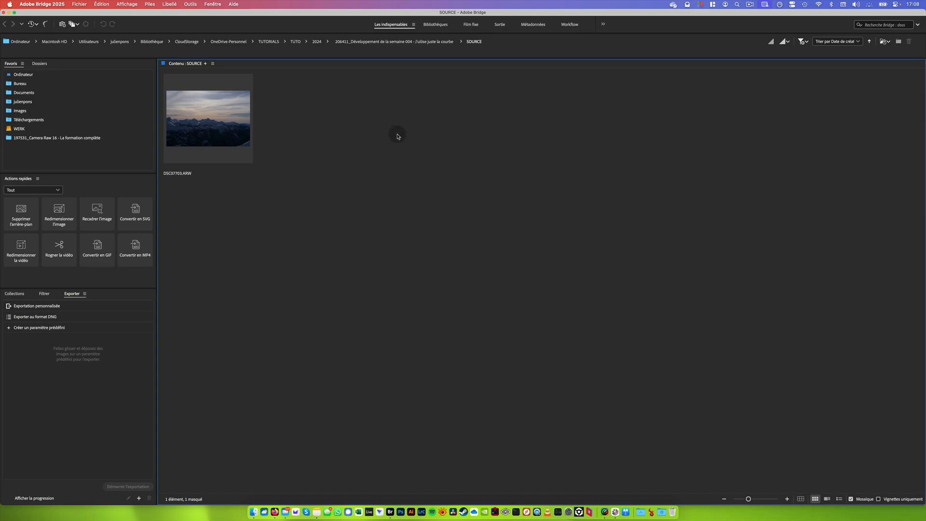
Step: Open the raw photo DSC07703.ARW in Camera Raw
right_click(238, 111)
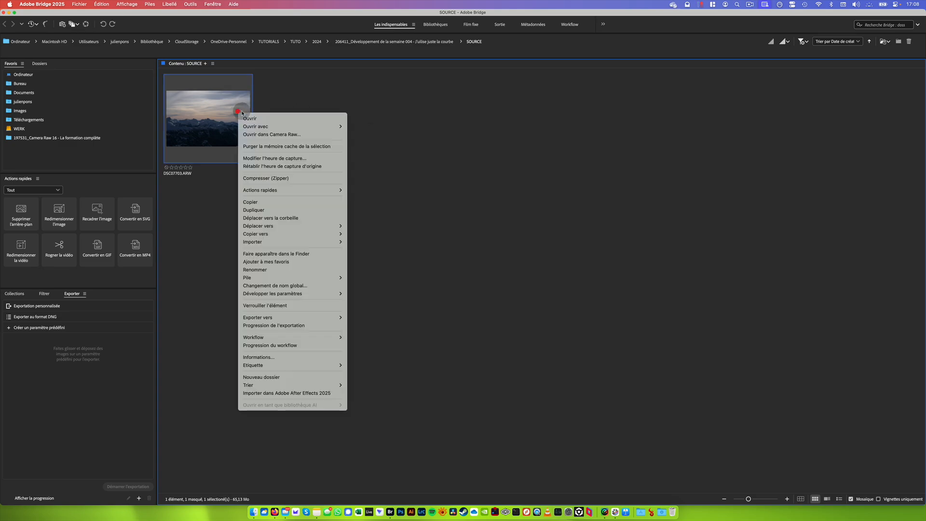
left_click(290, 135)
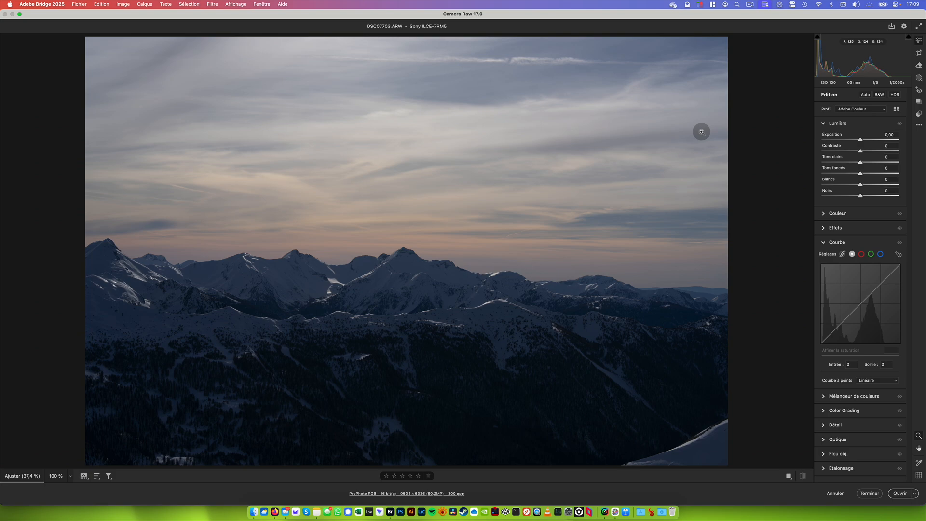
Step: Examine the snowy mountains and forested slopes at 100 % zoom, and return to the fitted view
left_click(56, 476)
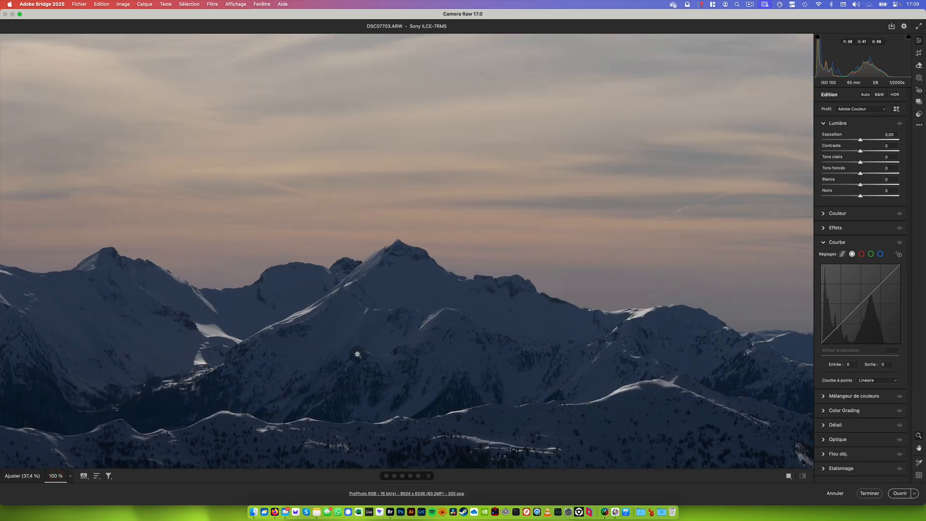
left_click_drag(441, 337, 443, 238)
left_click_drag(389, 334, 592, 310)
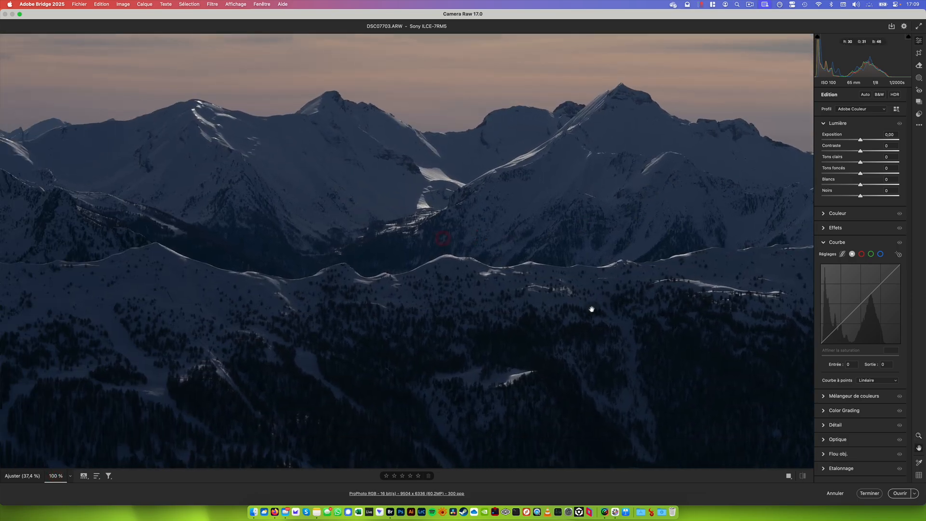
left_click_drag(596, 244, 581, 392)
left_click_drag(593, 292, 303, 317)
left_click_drag(528, 318, 445, 263)
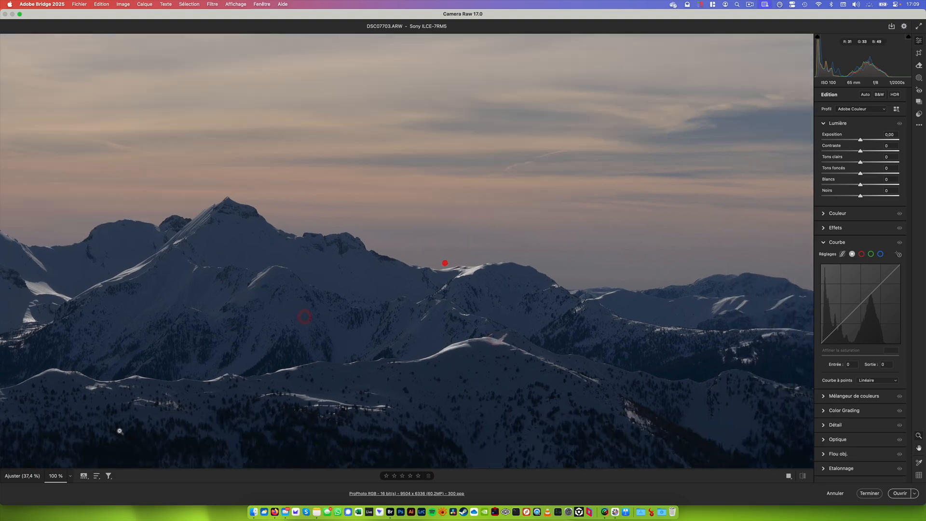
left_click(445, 263)
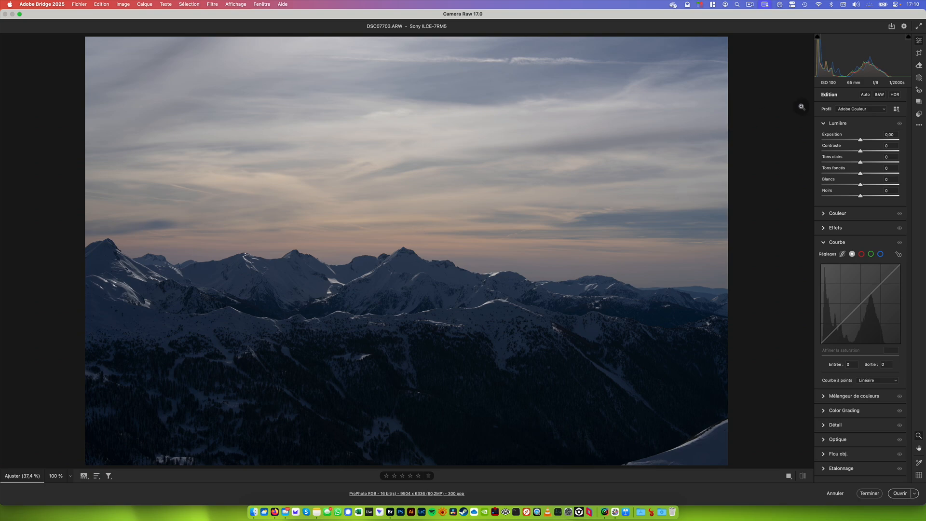
Step: Try a global exposure of +1,09 to check the detail in the dark slopes, and reset the exposure to 0
left_click_drag(875, 72, 895, 72)
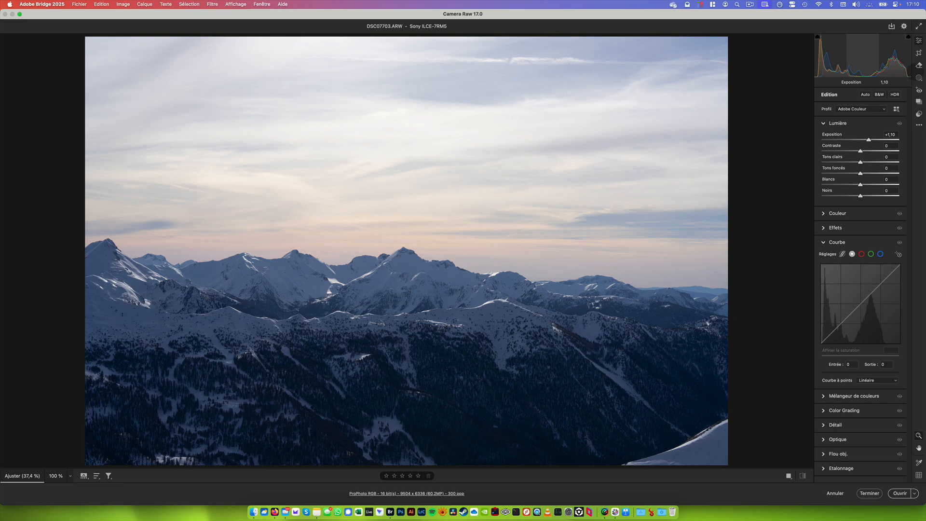
left_click_drag(896, 72, 895, 72)
scroll(775, 203, "up", 2)
scroll(477, 371, "up", 8)
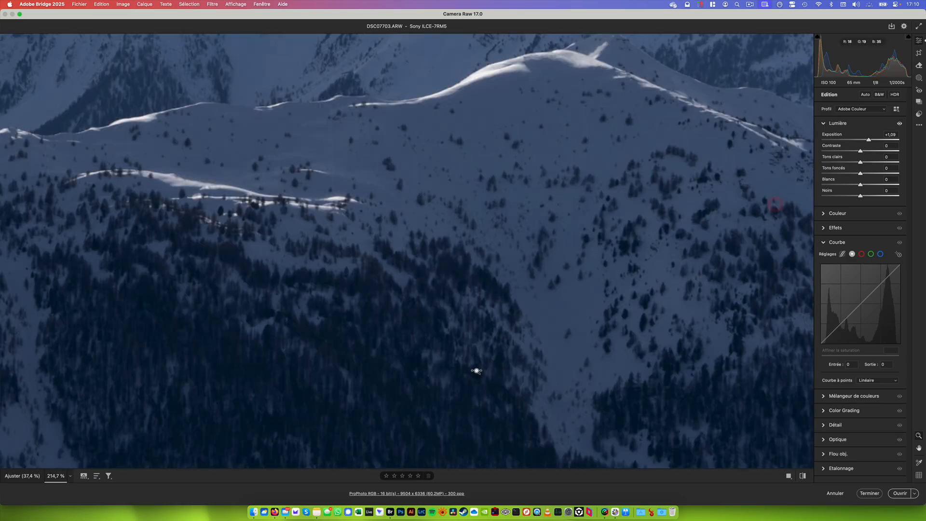
scroll(515, 338, "down", 5)
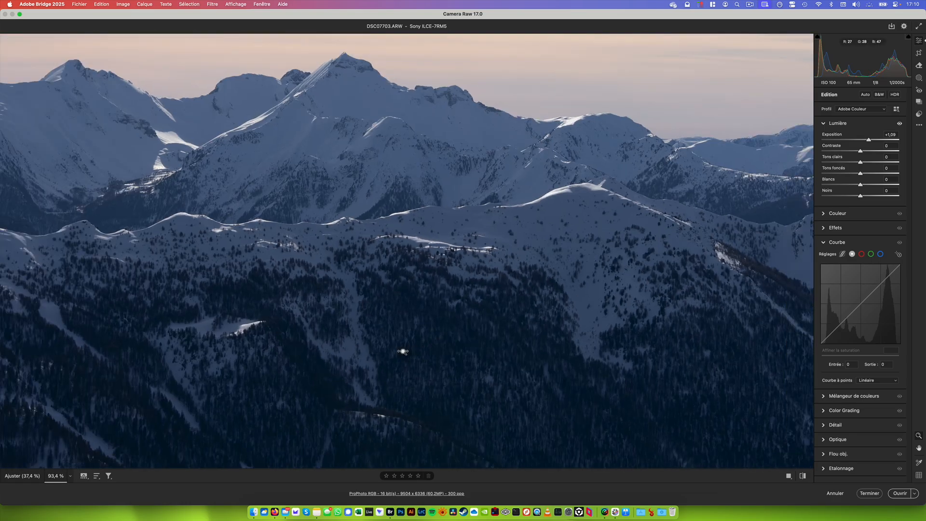
scroll(403, 351, "down", 5)
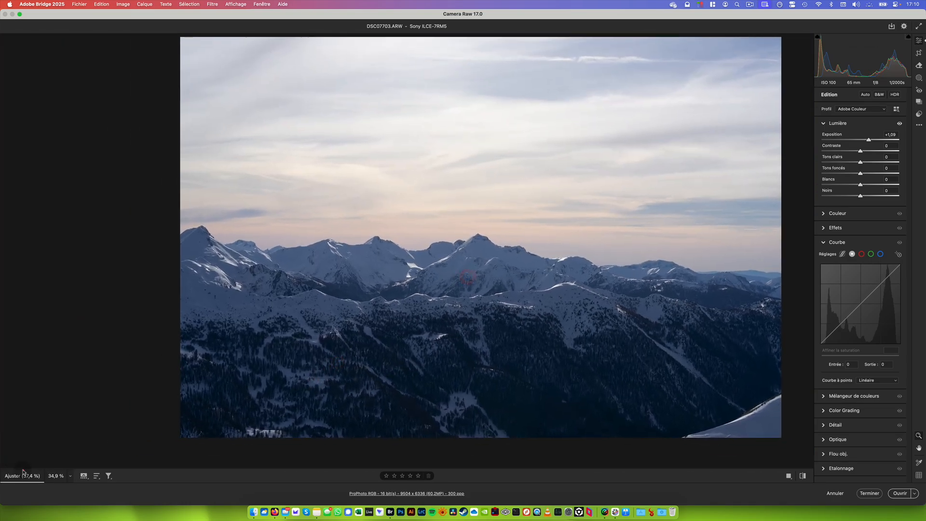
left_click(22, 475)
double_click(870, 140)
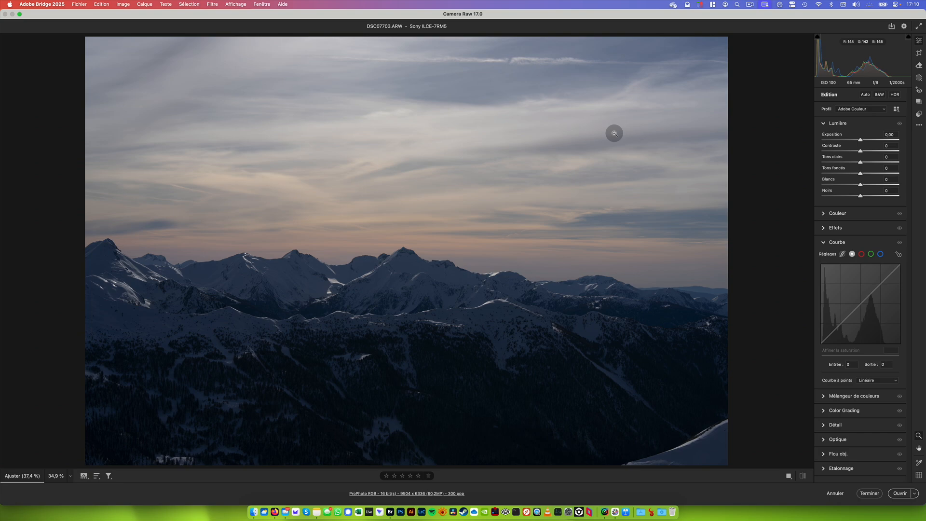
Step: Create a sky mask for the photo and rename it "Ciel"
left_click(919, 77)
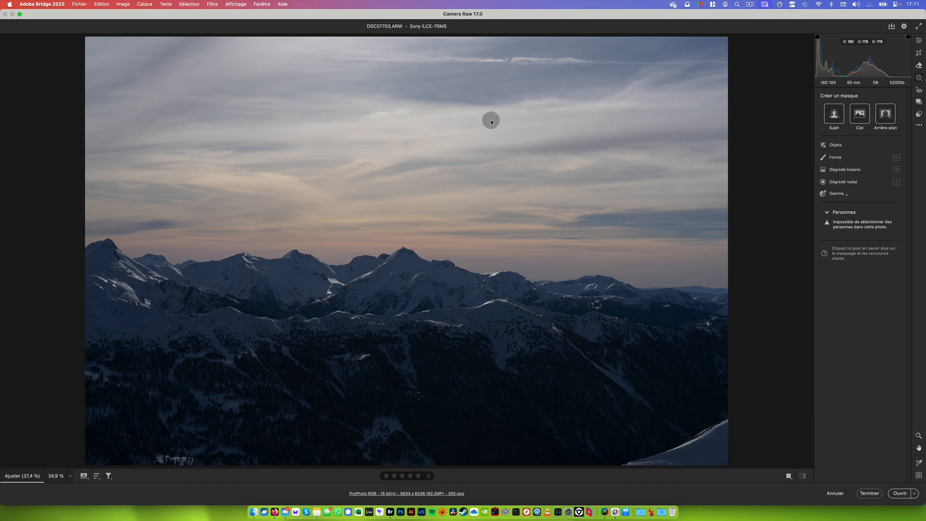
left_click(859, 114)
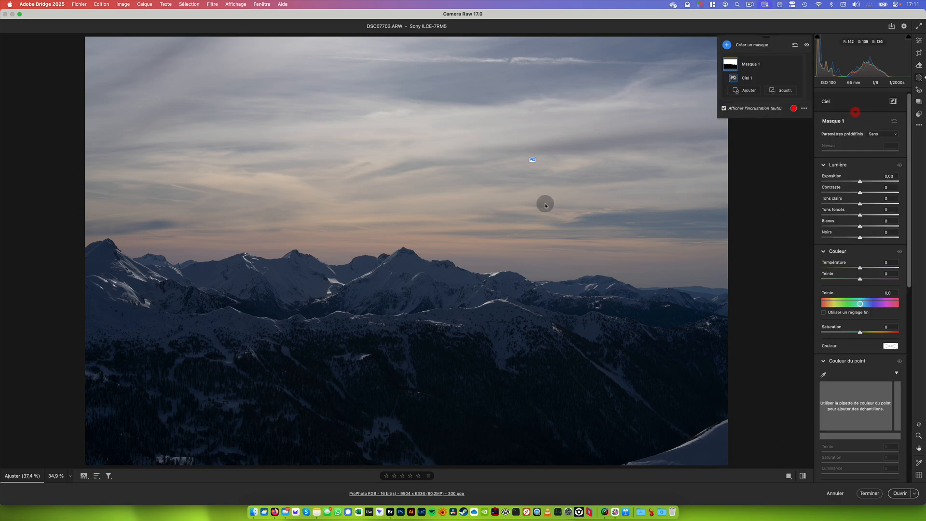
left_click(786, 63)
left_click(807, 67)
type("Ciel")
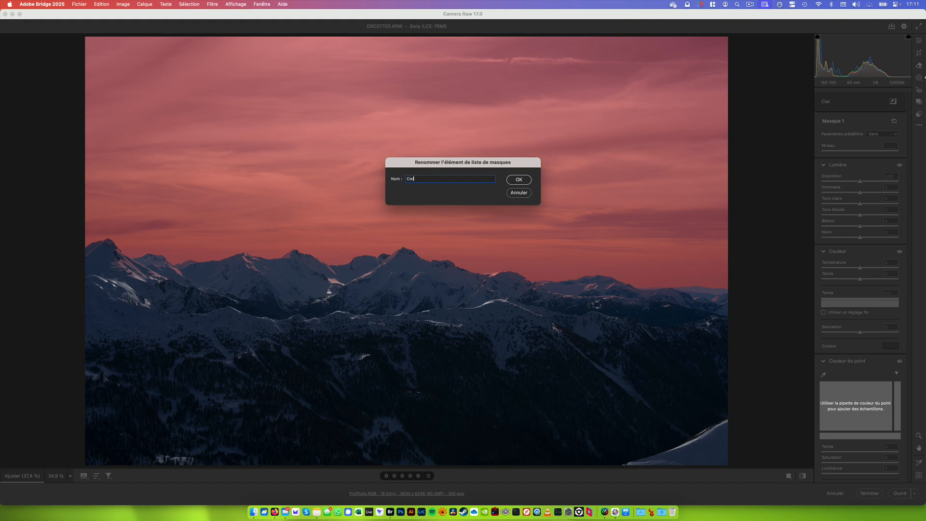
key("Return")
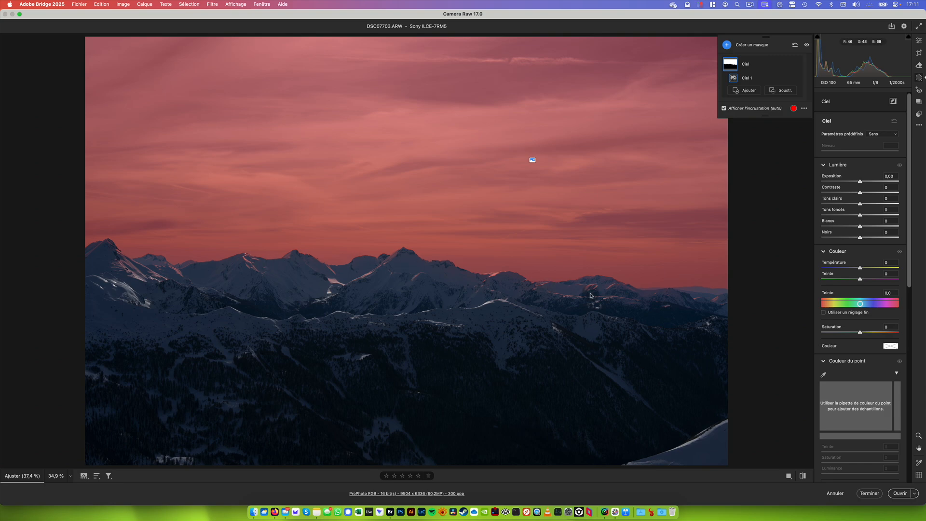
Step: Subtract a brush from the Ciel mask, with auto masking on, size 3 and flow 100
left_click(751, 95)
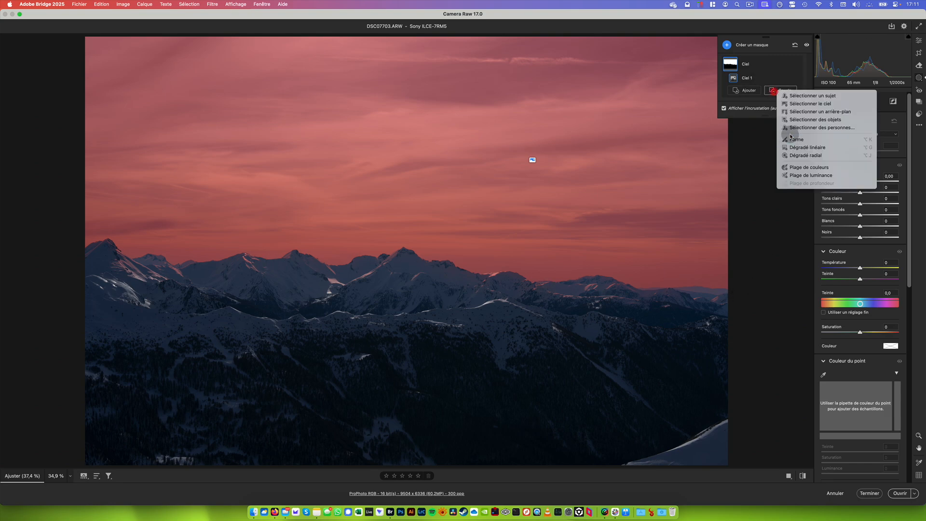
left_click(794, 139)
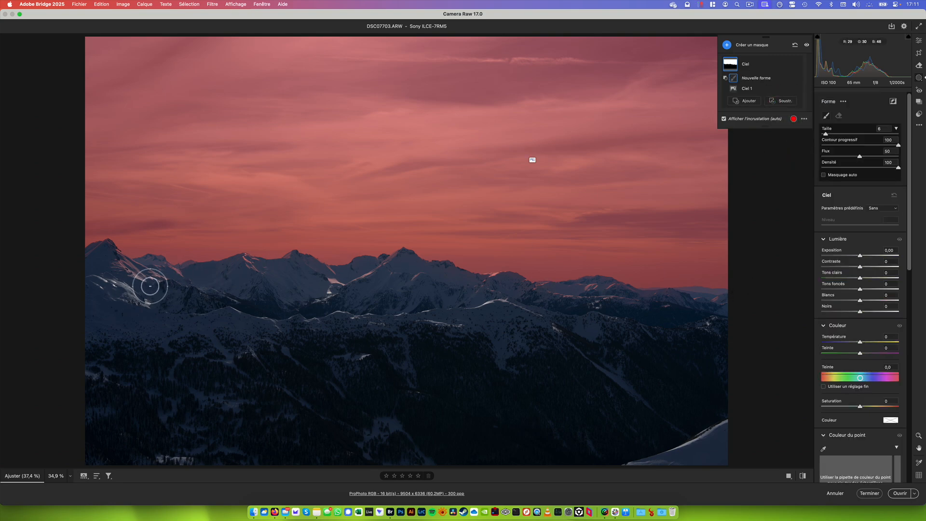
left_click_drag(130, 278, 140, 284)
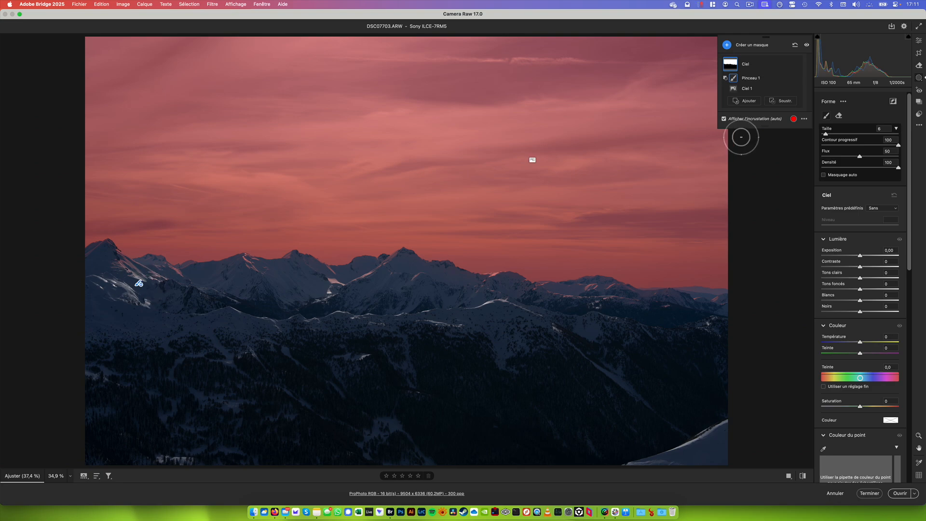
left_click(823, 175)
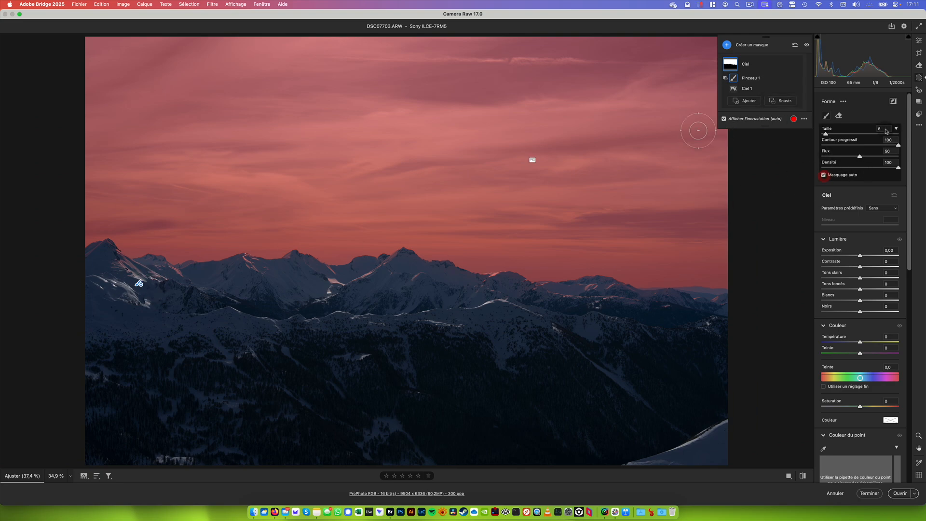
left_click_drag(826, 134, 823, 135)
left_click_drag(599, 286, 591, 287)
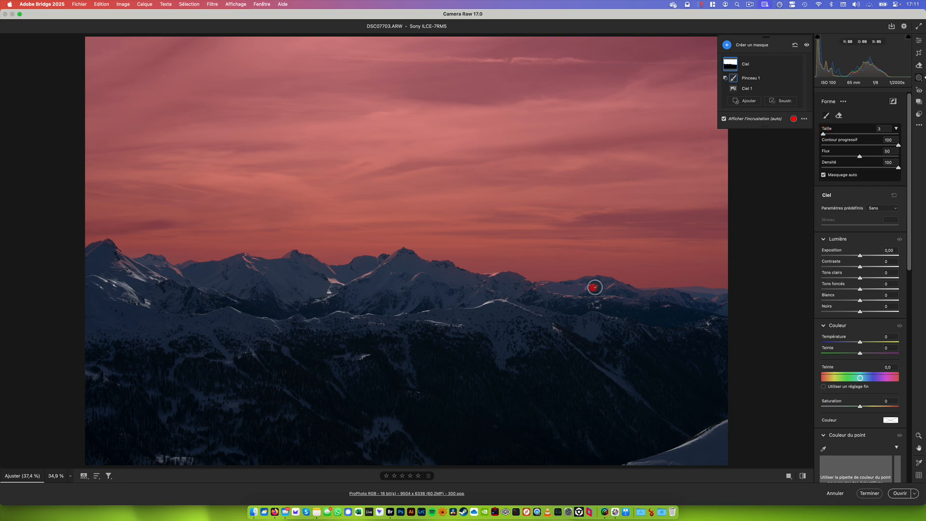
left_click_drag(860, 159, 898, 157)
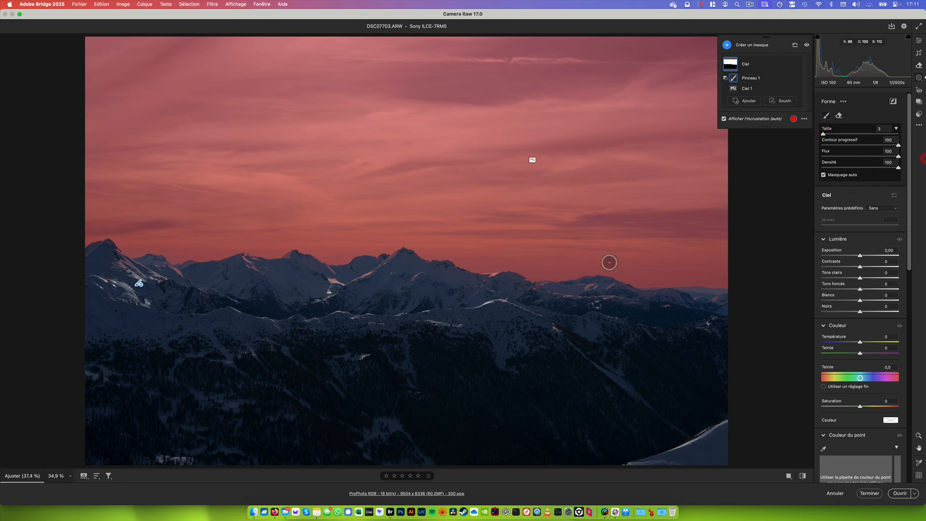
Step: Brush the mountain peaks along the skyline out of the Ciel mask
left_click_drag(525, 292, 610, 286)
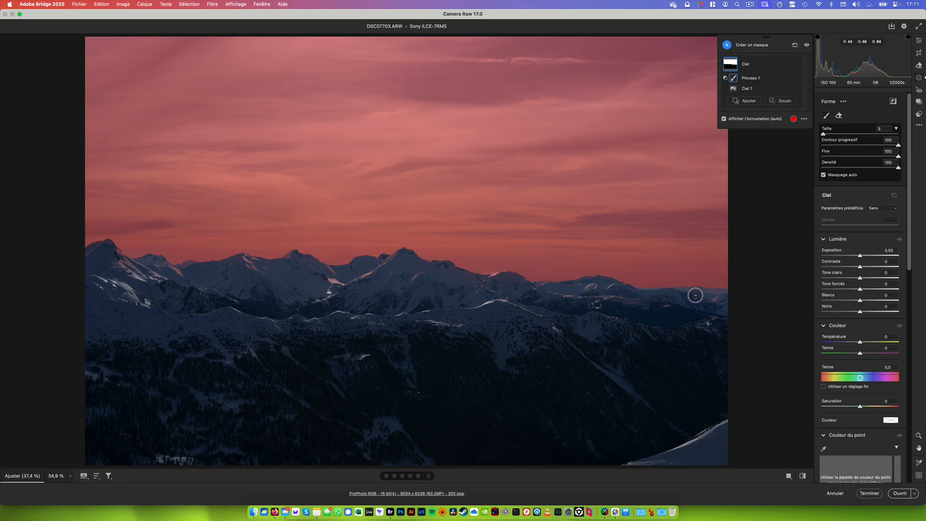
left_click(753, 301)
left_click(684, 297)
left_click(481, 277)
left_click(490, 288)
left_click(231, 263)
left_click(187, 269)
left_click(159, 269)
left_click(91, 256)
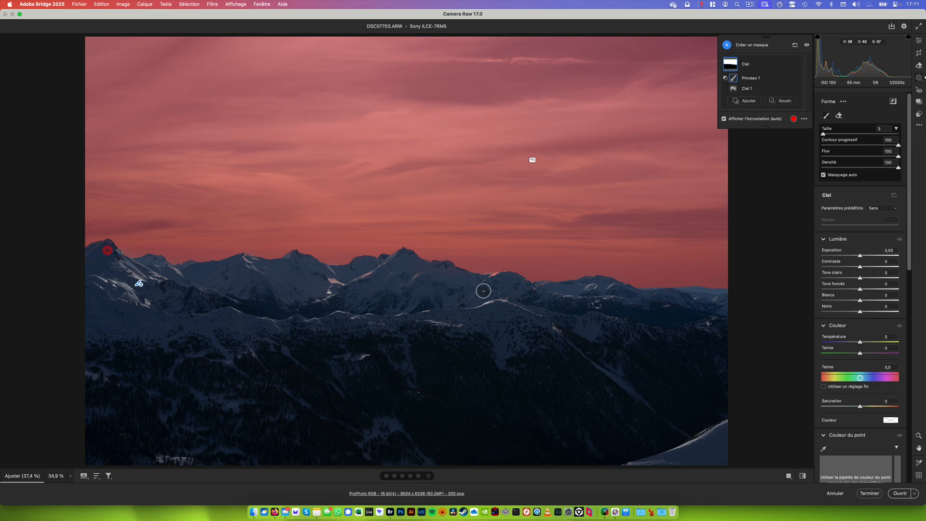
left_click(533, 288)
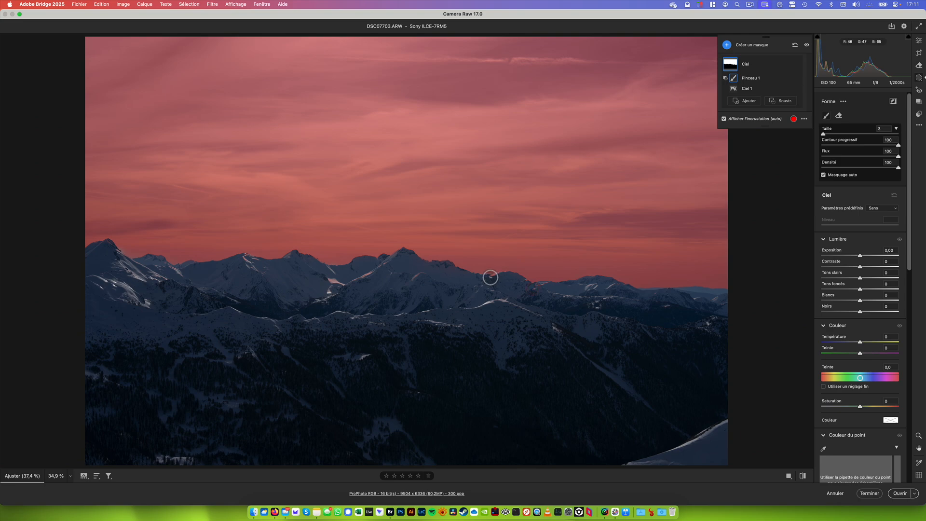
left_click(491, 276)
left_click(353, 282)
left_click(276, 285)
Step: Duplicate and invert the Ciel mask, and rename the inverted copy "Toutes les montagnes"
left_click(788, 64)
left_click(801, 91)
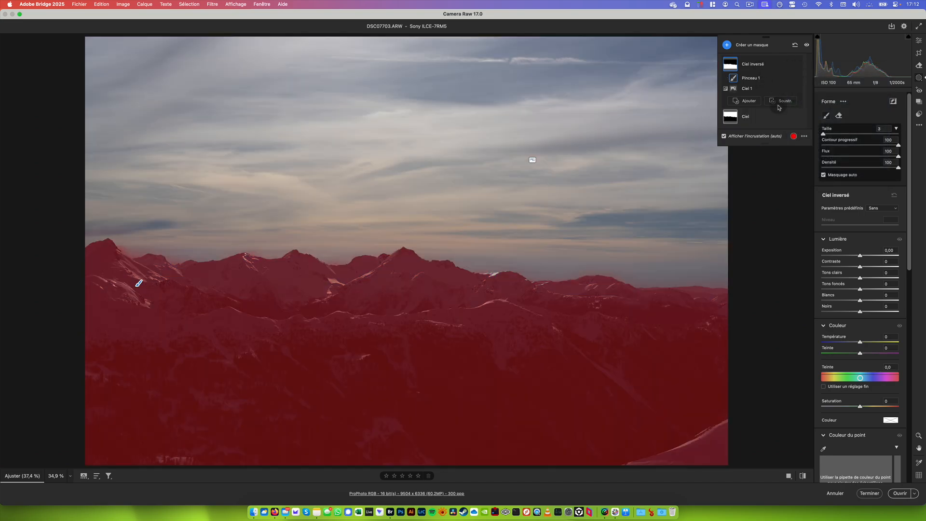
left_click(788, 66)
left_click(806, 69)
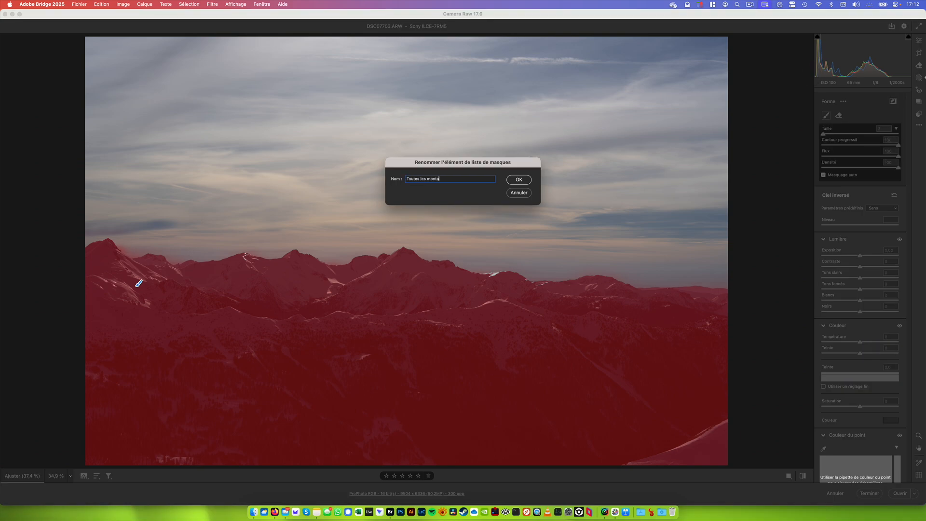
left_click(519, 179)
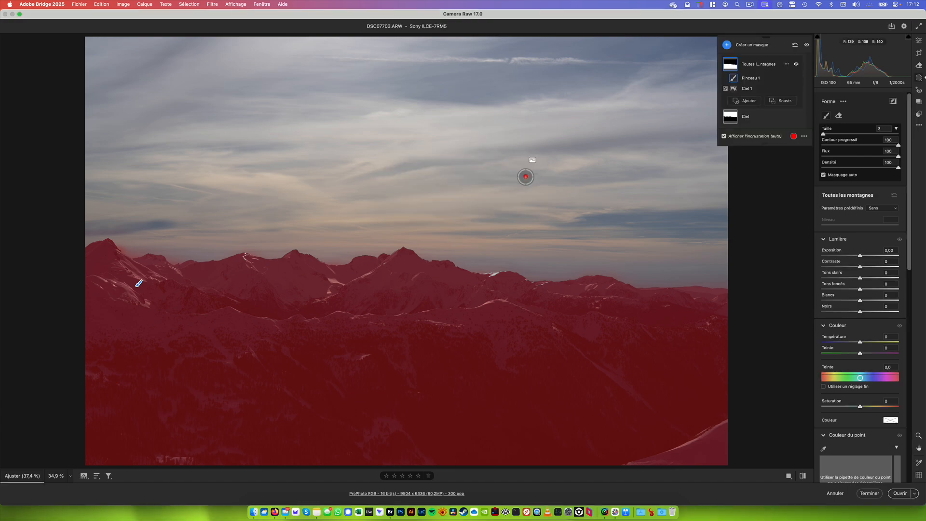
Step: Duplicate the Toutes les montagnes mask and delete the Pinceau 1 brush component from the copy
left_click(749, 116)
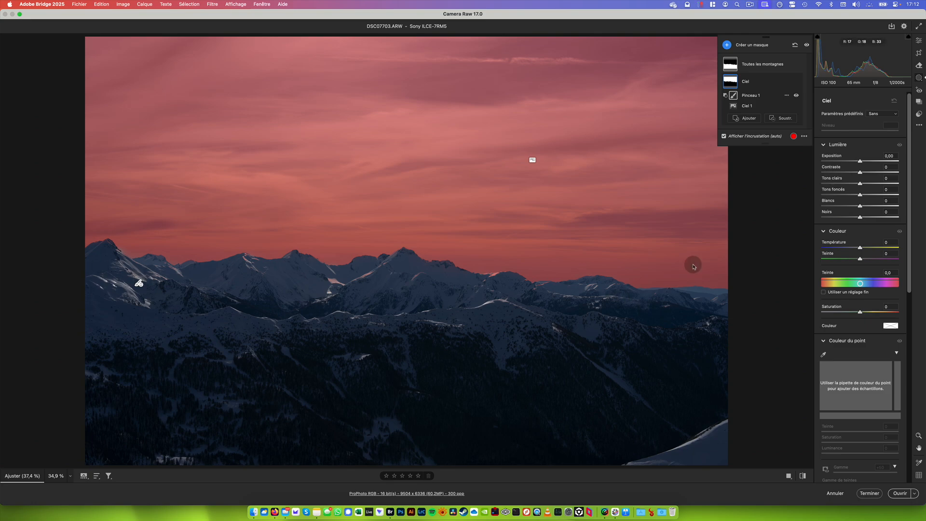
left_click(787, 65)
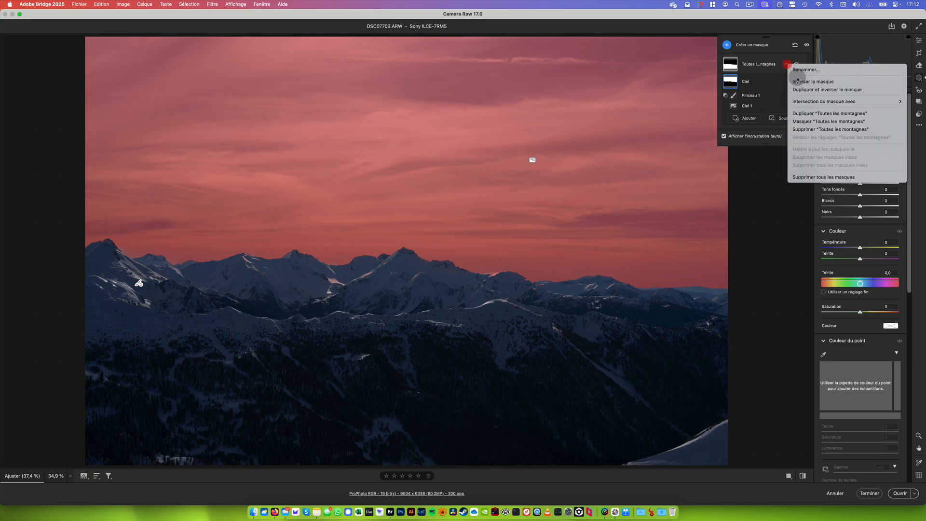
left_click(831, 114)
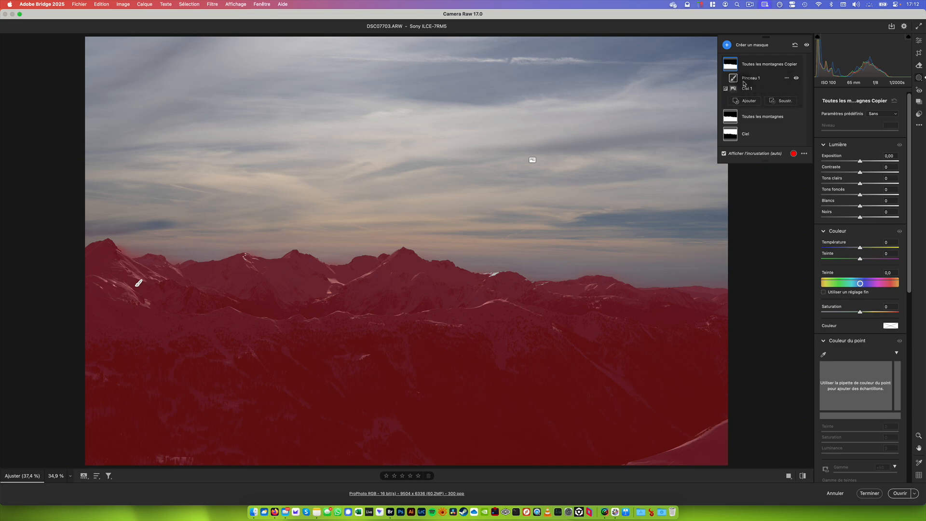
left_click(787, 78)
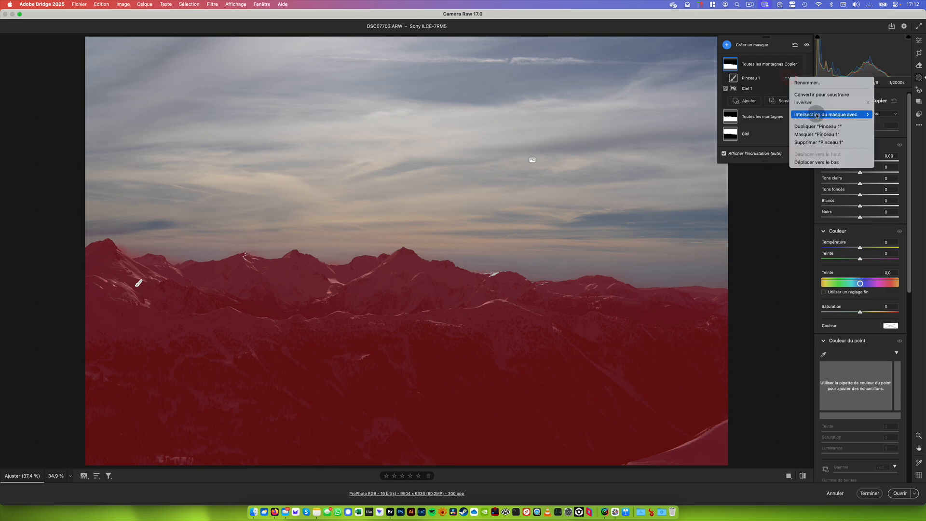
left_click(823, 143)
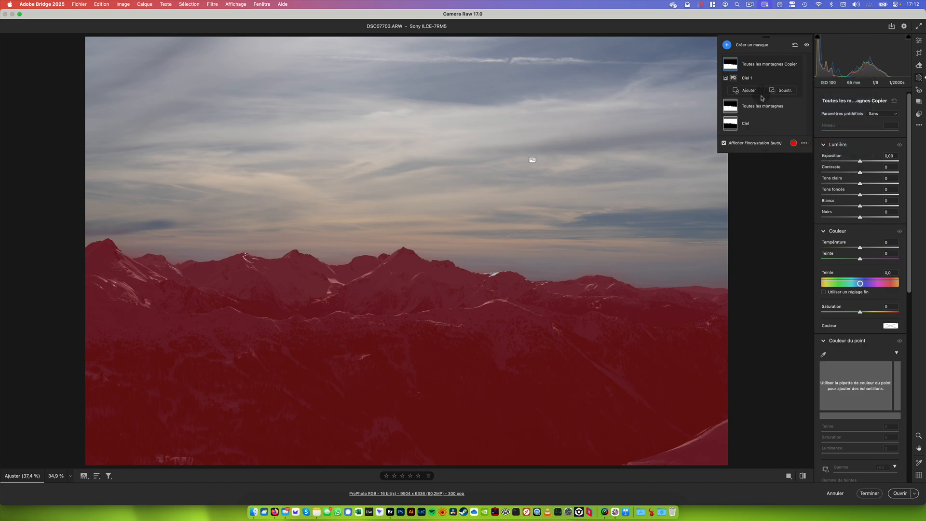
Step: Subtract a brush from the Toutes les montagnes Copier mask and brush out the foreground ridge line across the whole image
left_click(786, 92)
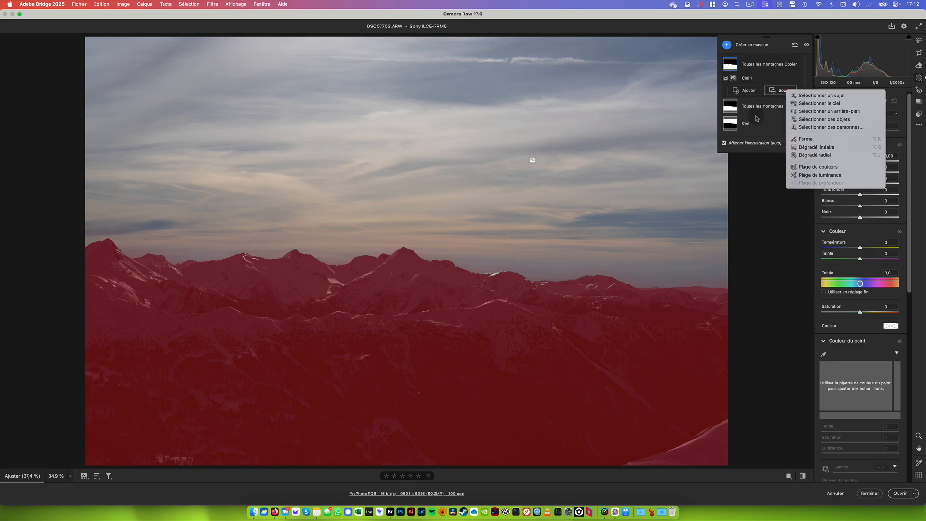
left_click(796, 140)
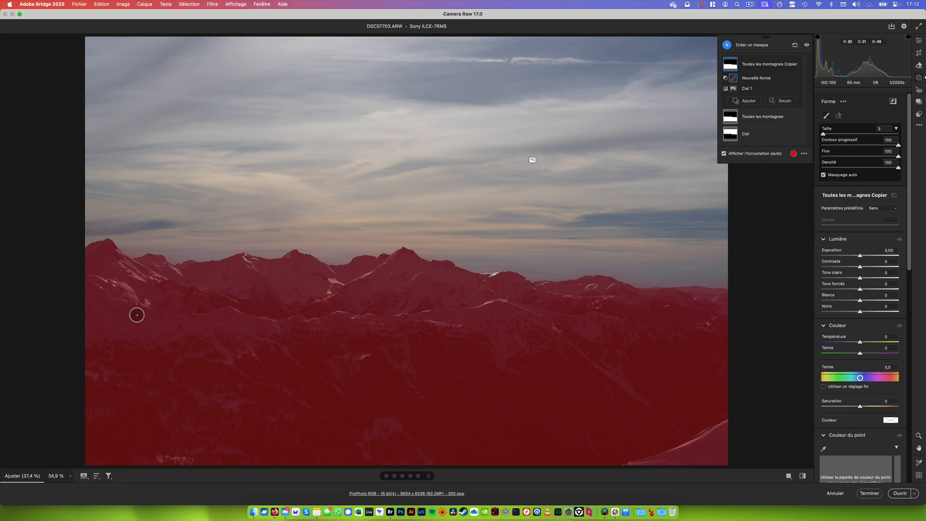
mouse_move(91, 304)
left_mouse_down()
mouse_move(270, 323)
mouse_move(502, 308)
mouse_move(548, 331)
left_mouse_up()
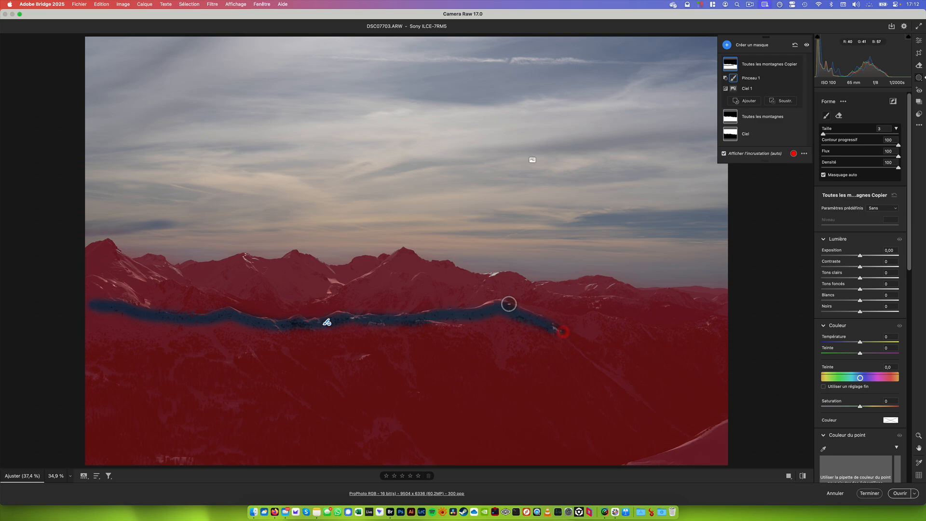
mouse_move(507, 304)
left_mouse_down()
mouse_move(689, 337)
mouse_move(768, 366)
mouse_move(696, 362)
left_mouse_up()
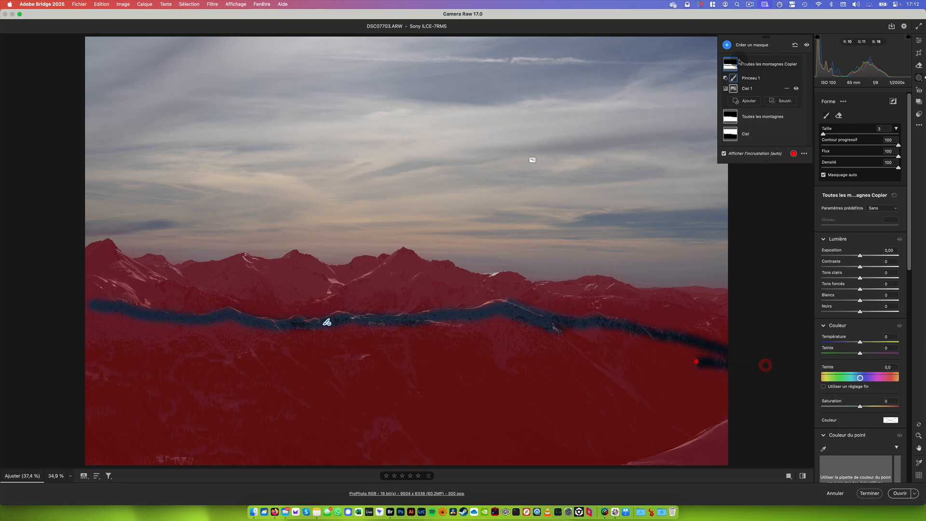
Step: Brush the rest of the foreground slope out of the mask with sizes 22 and 8, and turn off auto masking
left_click_drag(840, 135, 838, 135)
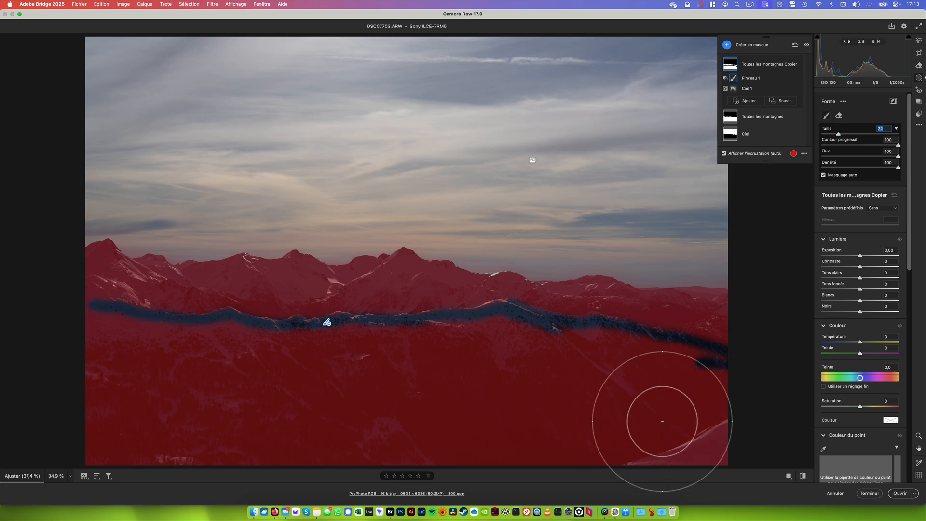
mouse_move(661, 424)
left_mouse_down()
mouse_move(601, 437)
mouse_move(78, 423)
left_mouse_up()
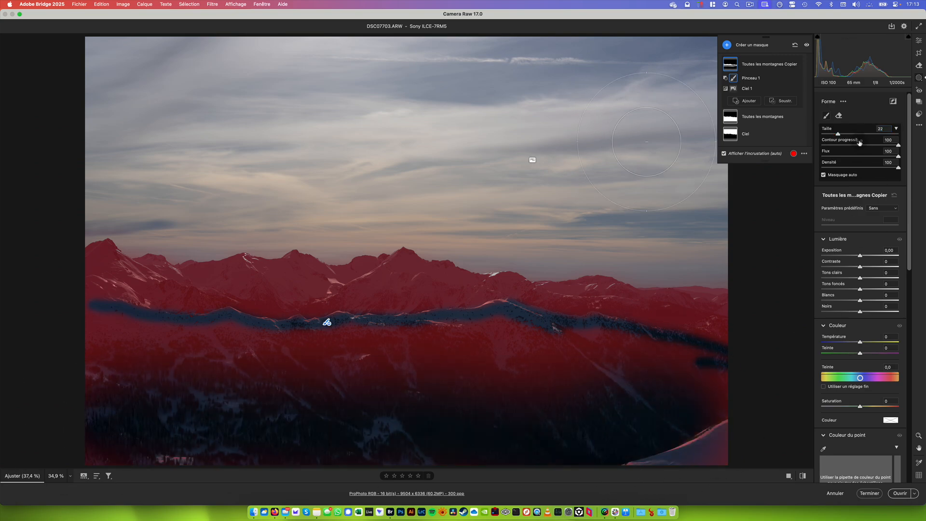
left_click_drag(828, 134, 827, 134)
left_click(110, 371)
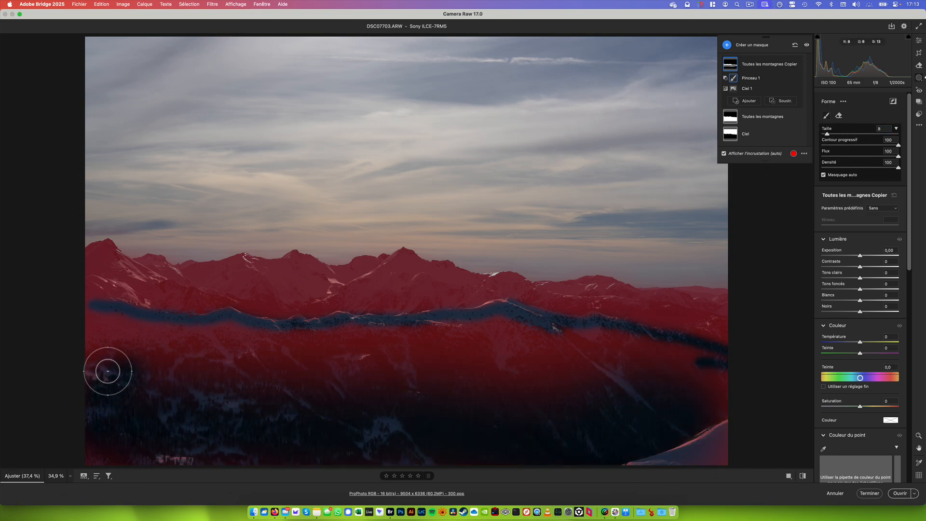
mouse_move(84, 318)
left_mouse_down()
mouse_move(100, 335)
mouse_move(191, 346)
mouse_move(204, 335)
mouse_move(324, 349)
mouse_move(556, 332)
mouse_move(785, 395)
mouse_move(470, 368)
mouse_move(199, 374)
mouse_move(293, 393)
mouse_move(700, 415)
mouse_move(725, 453)
left_mouse_up()
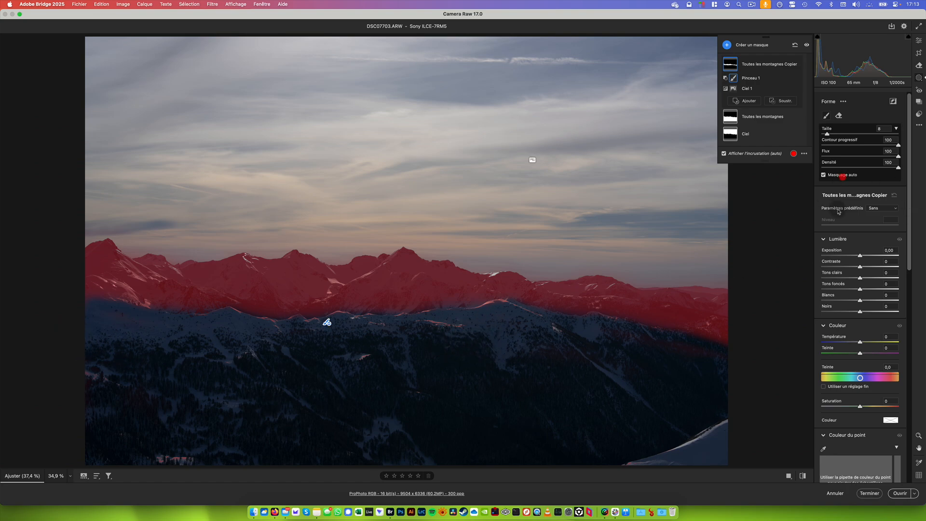
left_click(824, 175)
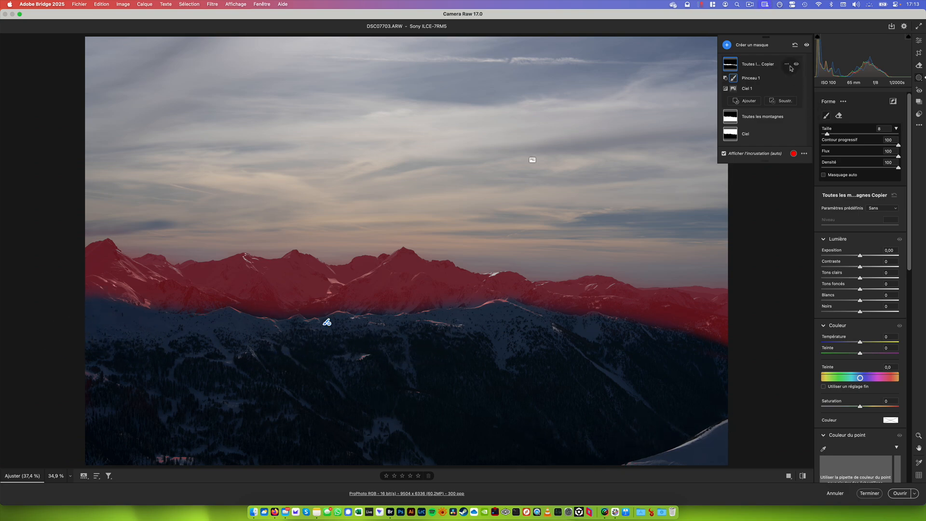
Step: Rename the Toutes les montagnes Copier mask "Montagnes du milieu"
left_click(787, 64)
left_click(703, 71)
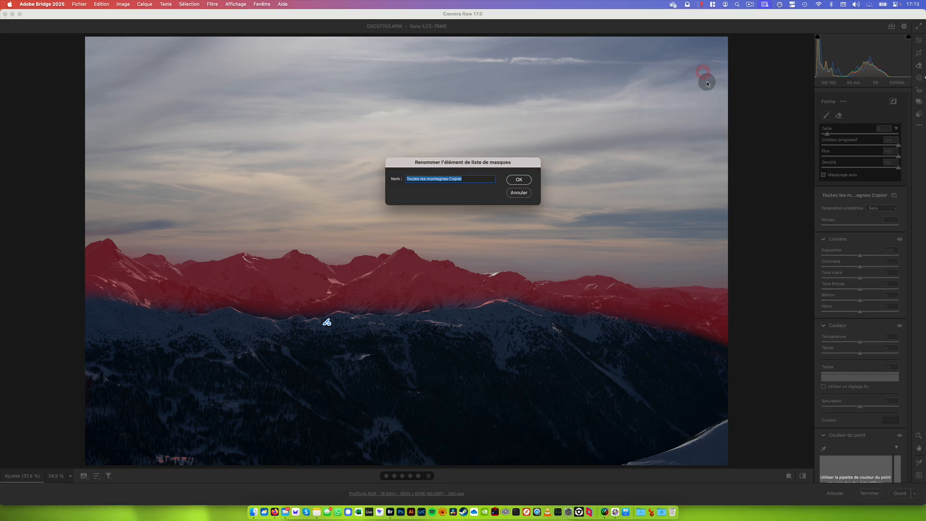
type("Montagnes du")
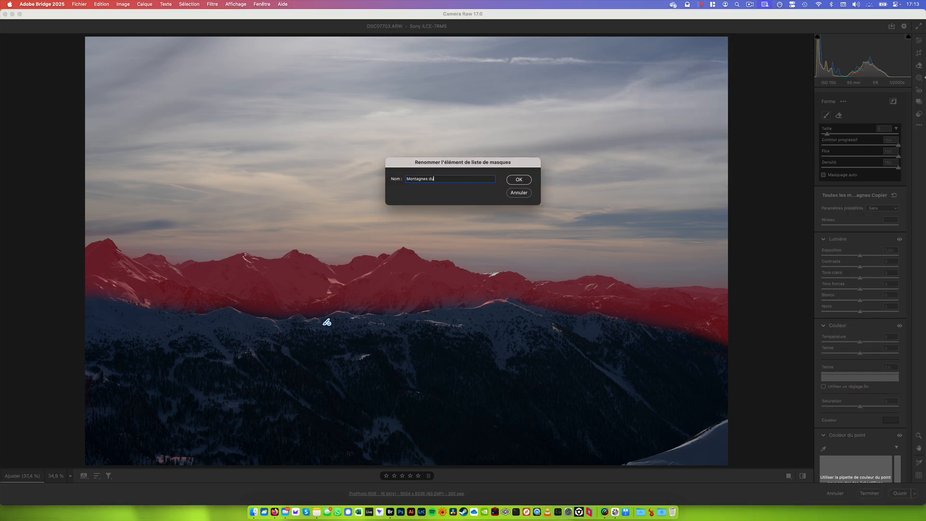
type(" milieu")
key("Return")
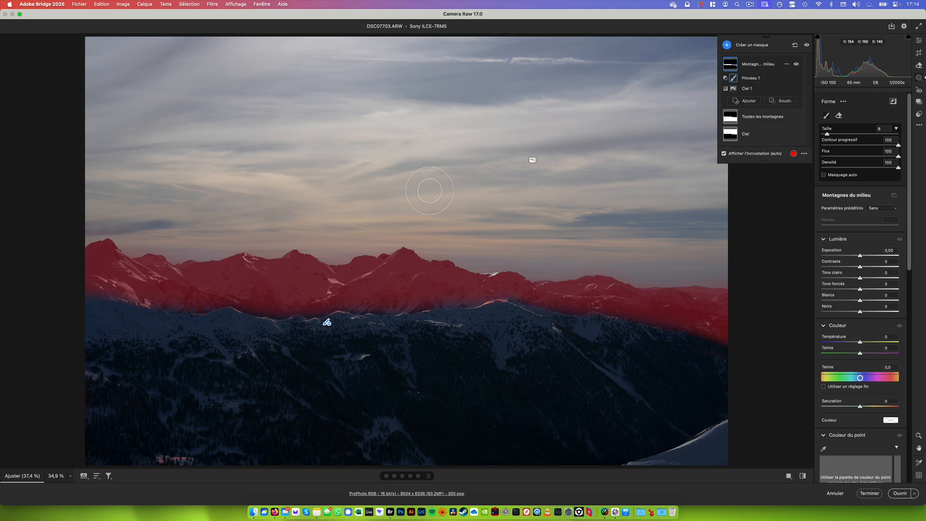
Step: On the Ciel mask, move the red curve's white point to input 238, output 255
left_click(745, 134)
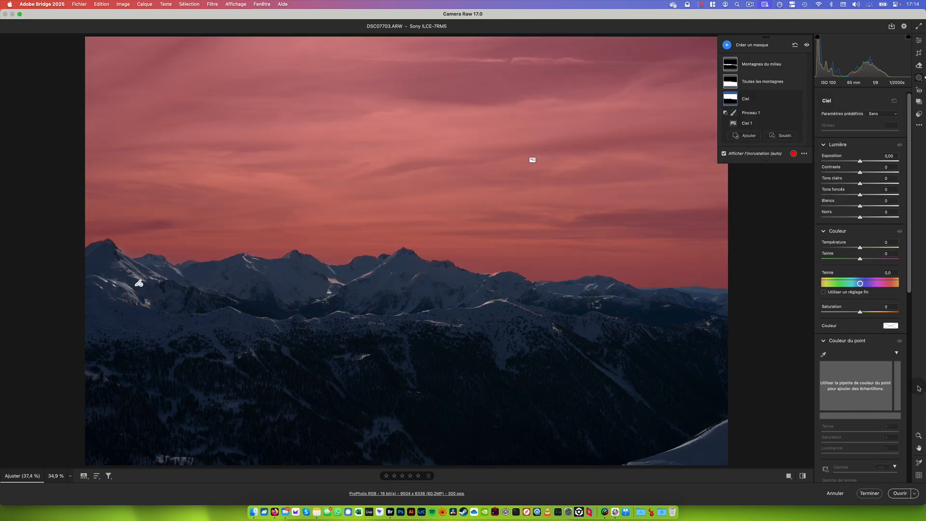
left_click(909, 302)
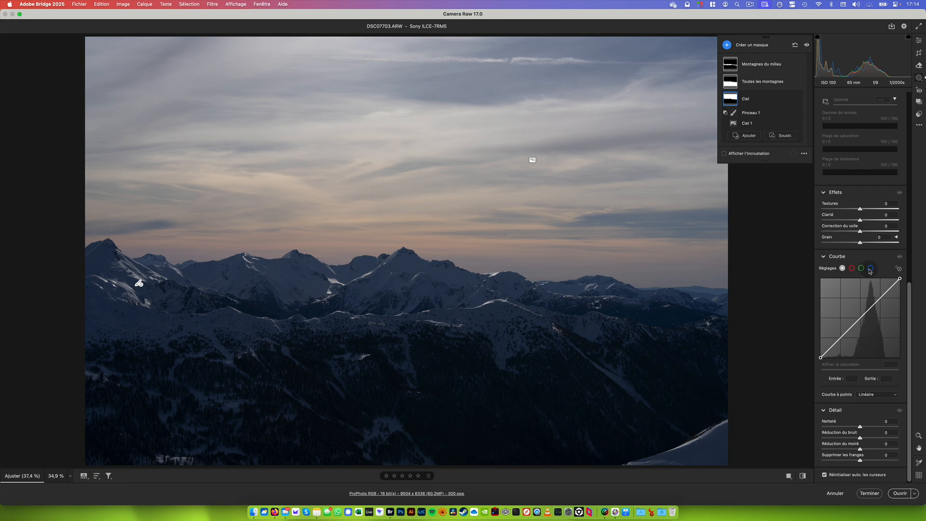
left_click(851, 268)
scroll(852, 268, "up", 4)
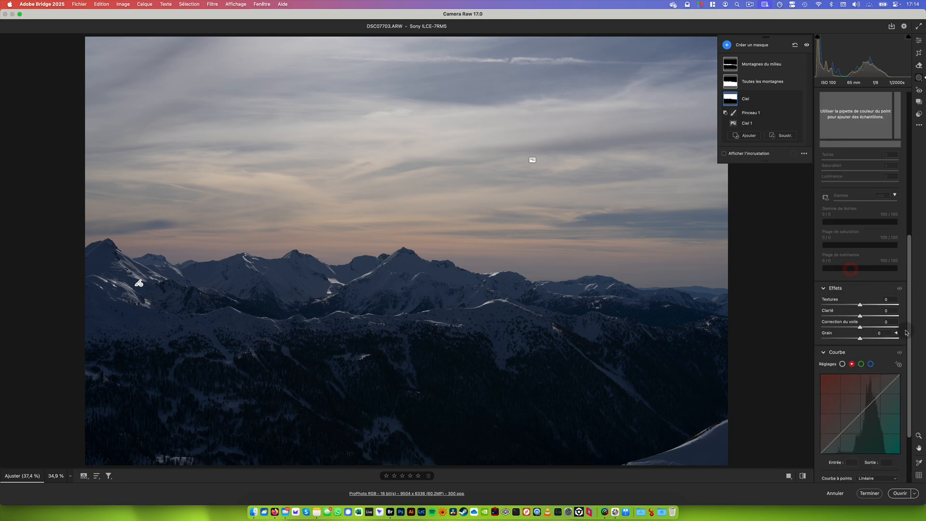
scroll(906, 333, "down", 4)
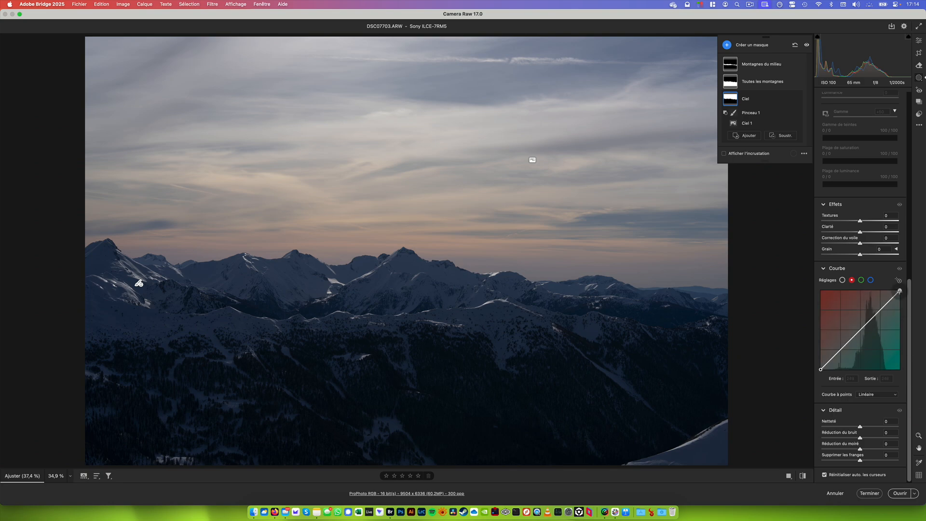
left_click_drag(900, 290, 894, 290)
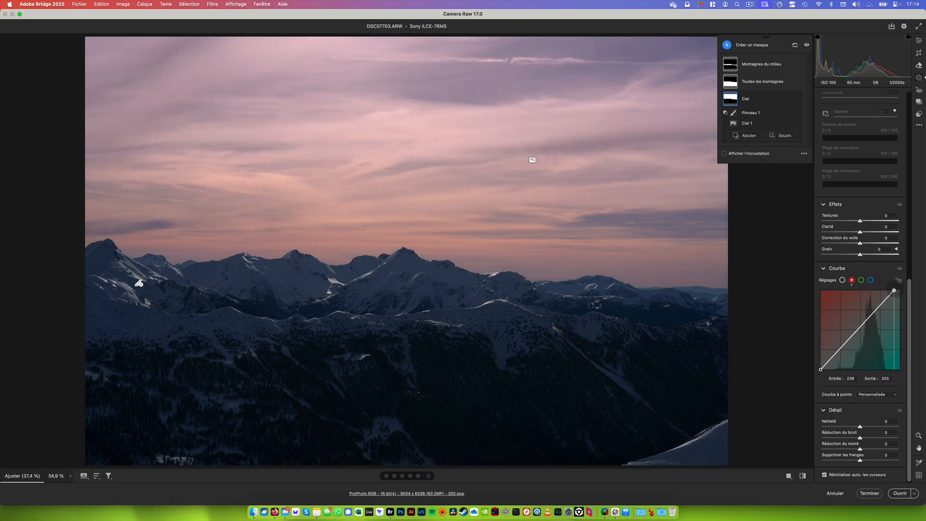
Step: Lower the white point of the Ciel mask's blue curve to output 233 at input 255
left_click(871, 282)
scroll(871, 282, "up", 4)
left_click_drag(900, 375, 900, 381)
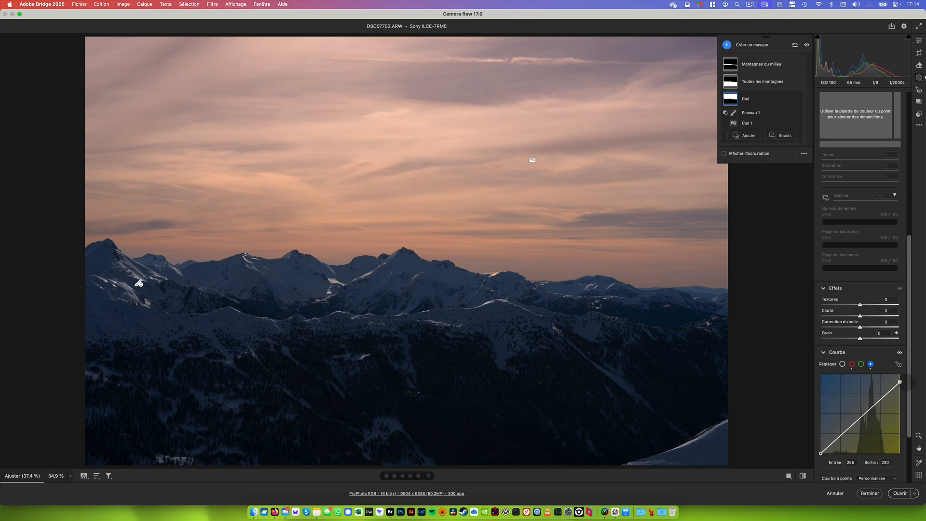
Step: Refine the Ciel mask's red curve white point to input 243, output 254, and set the blue curve's black point to 0, 0
scroll(907, 380, "down", 4)
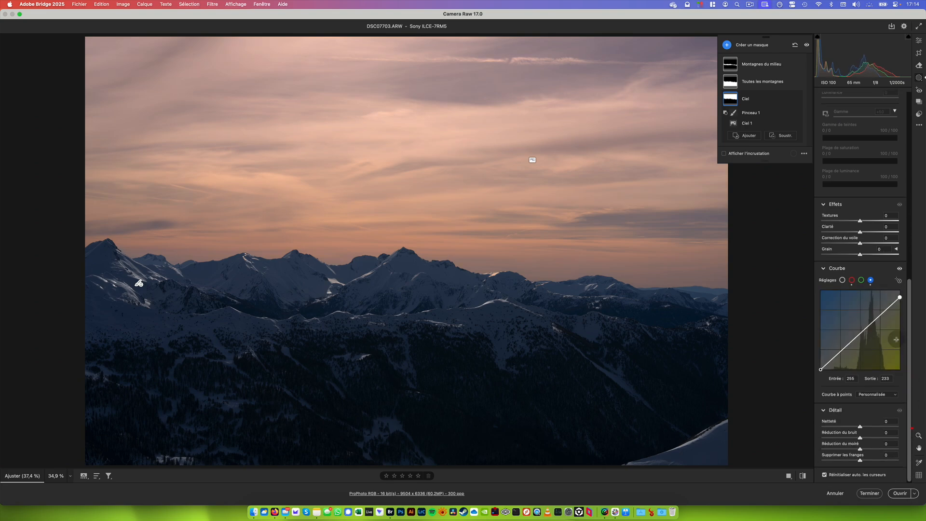
left_click(851, 281)
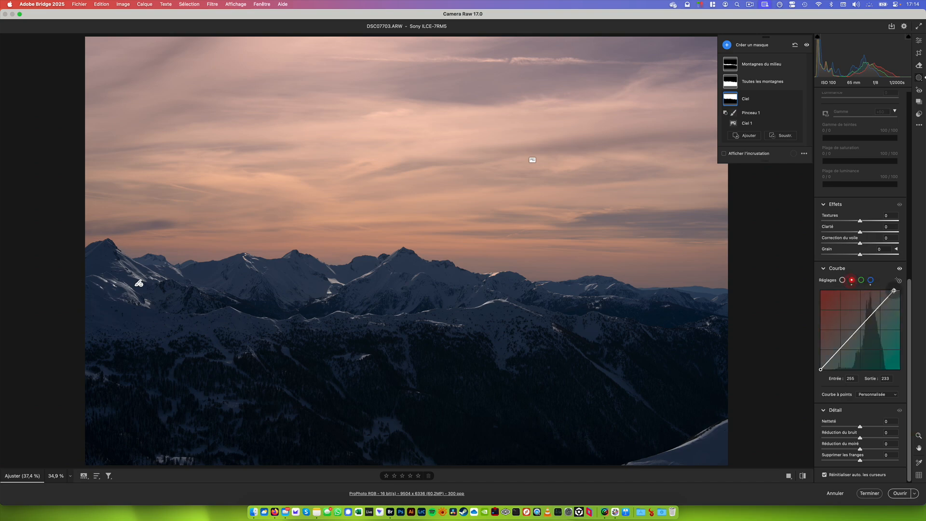
left_click_drag(900, 290, 897, 291)
left_click(870, 280)
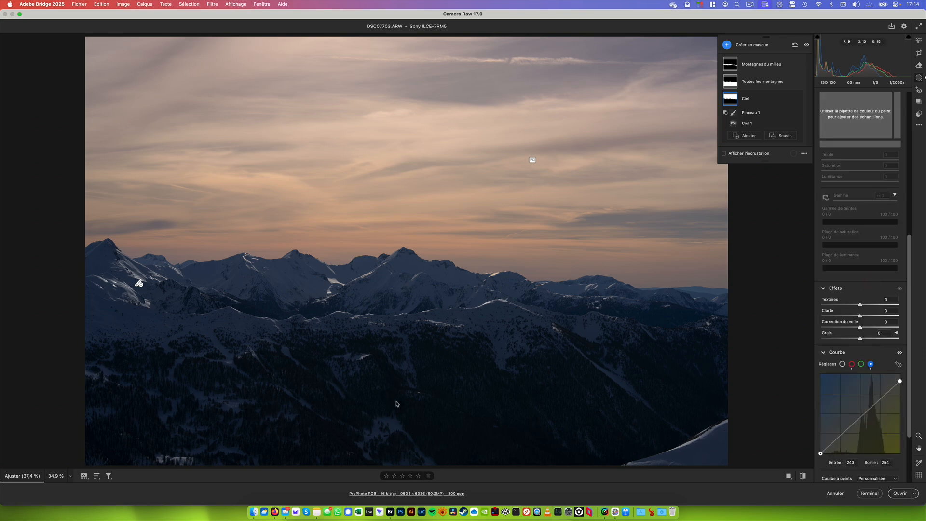
left_click_drag(821, 454, 797, 456)
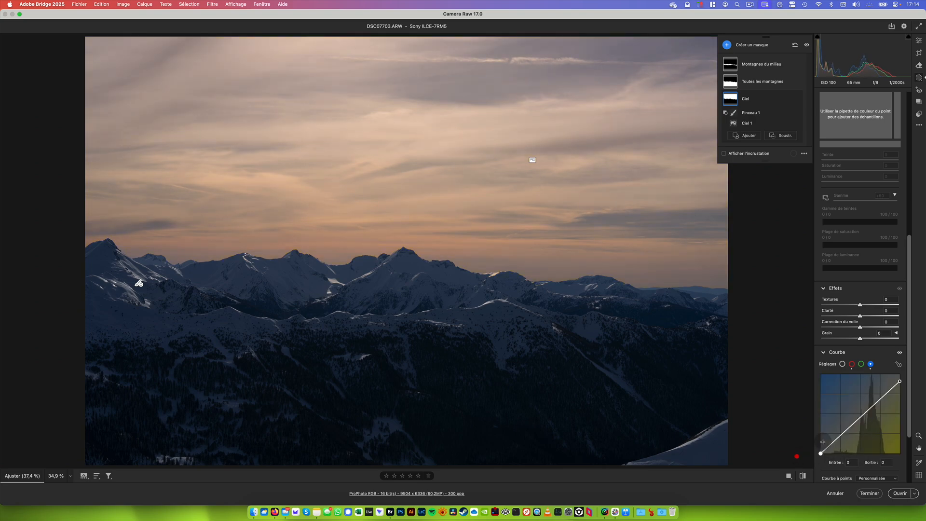
Step: On the Toutes les montagnes mask, move the blue curve's black point to input 7, output 0
scroll(909, 352, "down", 5)
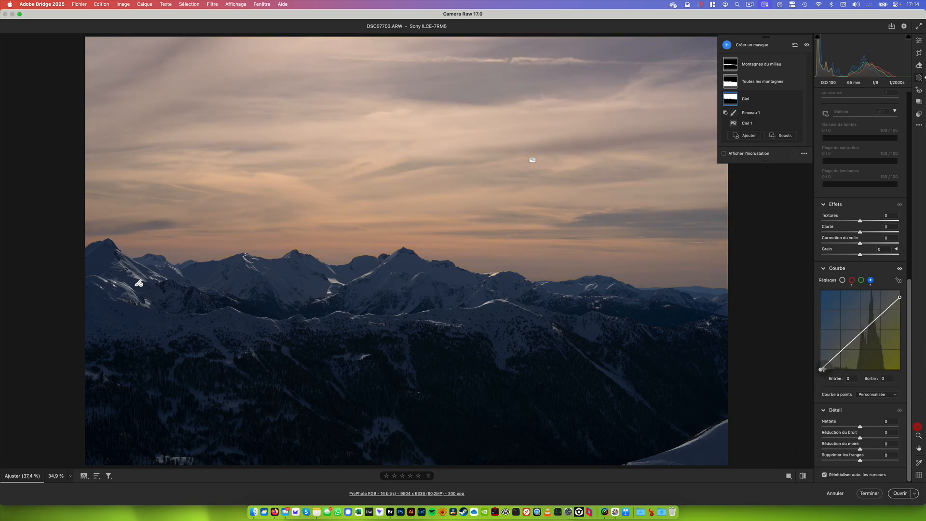
left_click(748, 83)
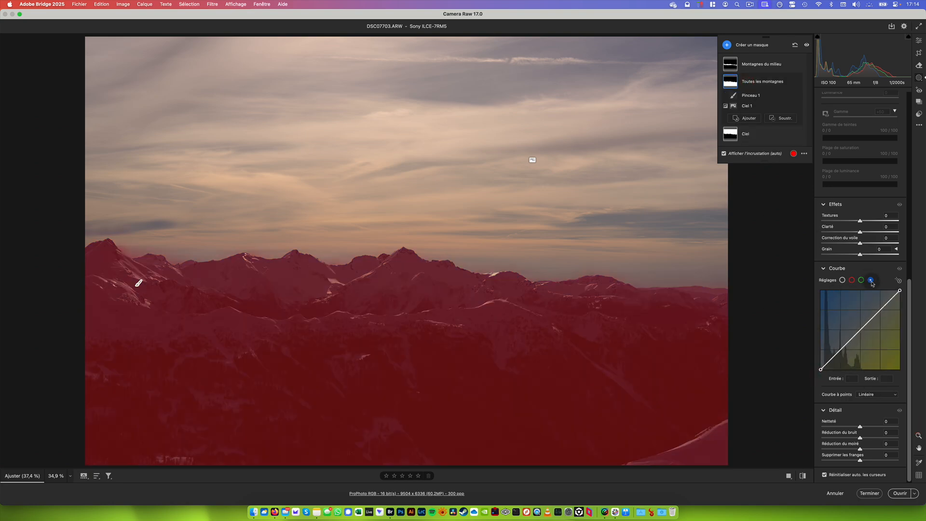
left_click_drag(821, 369, 822, 369)
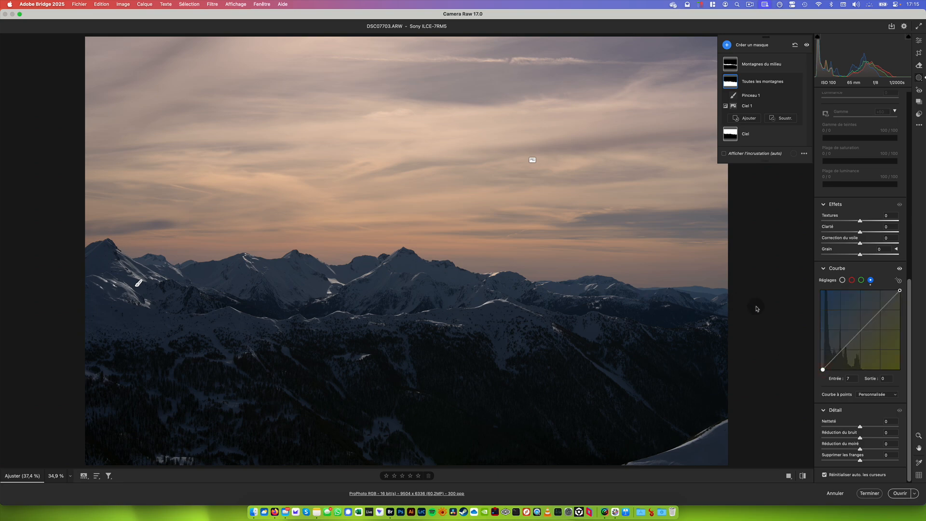
Step: Give the Ciel mask's main tone curve an S shape with points at input 63, output 53 and input 191, output 205
left_click(747, 135)
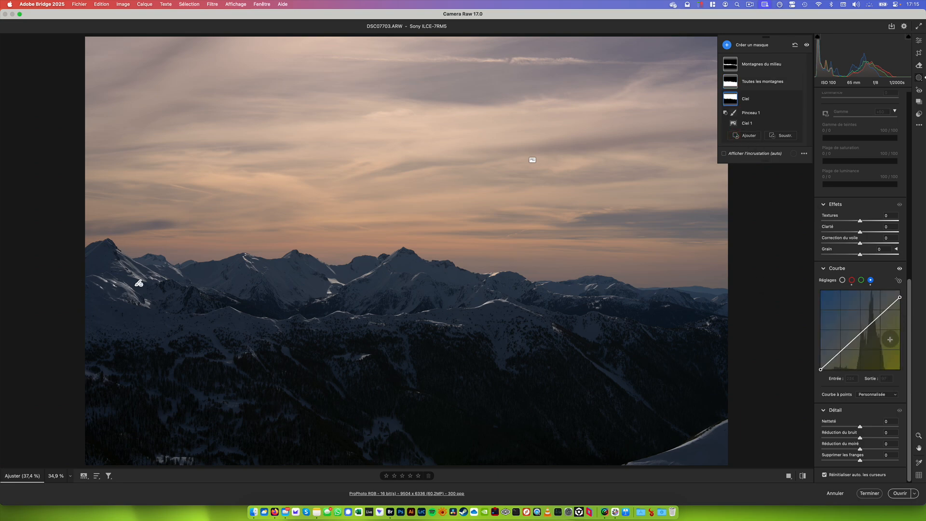
left_click(842, 282)
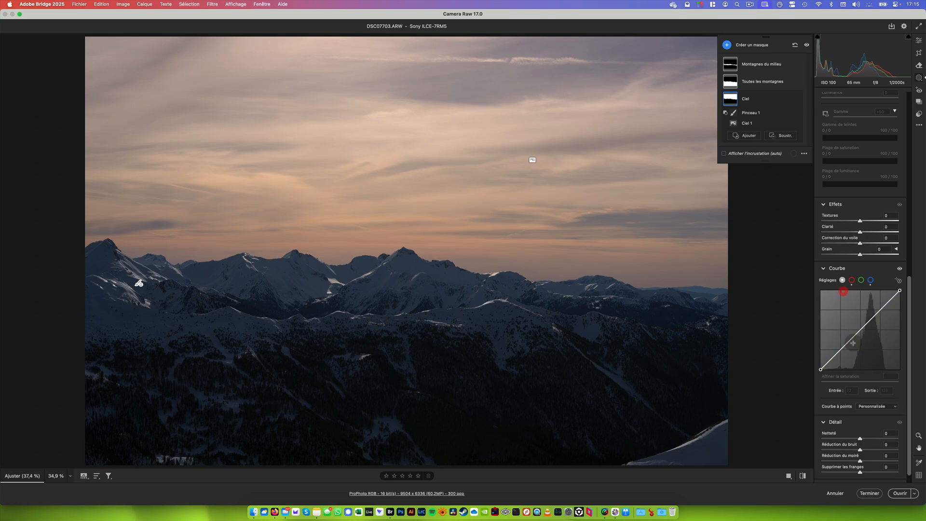
left_click_drag(840, 350, 840, 352)
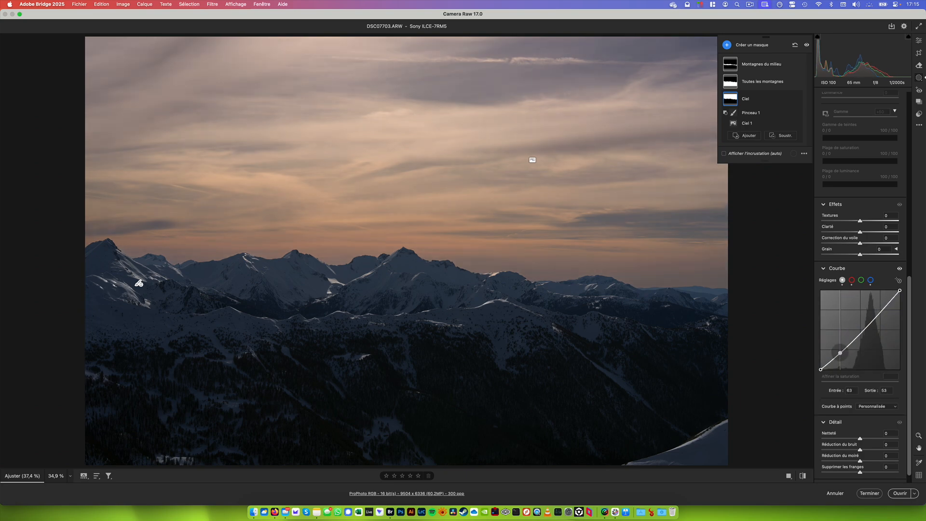
left_click_drag(885, 307, 880, 306)
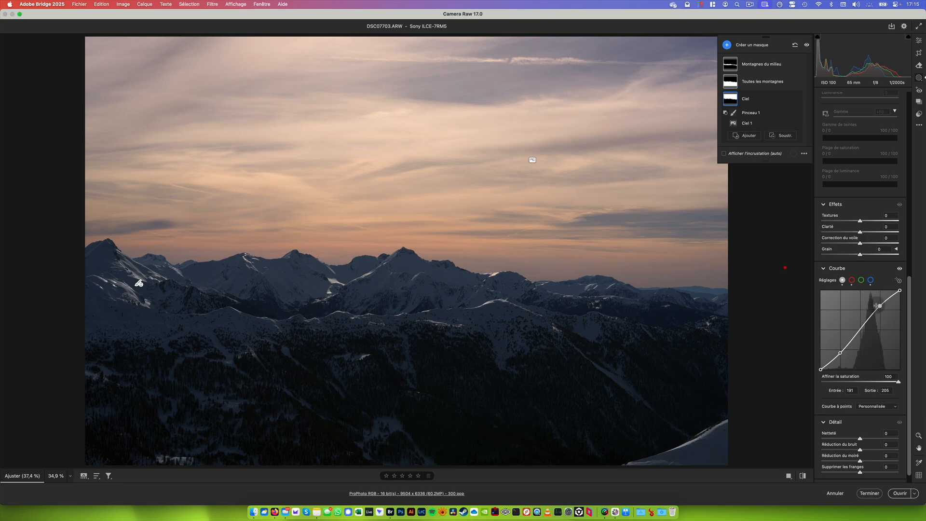
Step: On the Montagnes du milieu mask, raise the main curve's highlights to input 185, output 209, lower the shadows slightly, and compare with the curve off
left_click(759, 66)
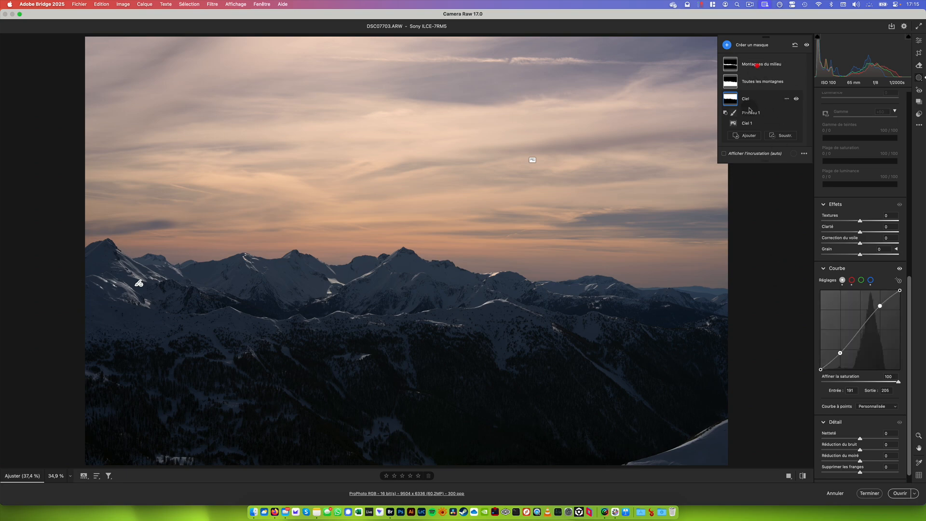
left_click(748, 153)
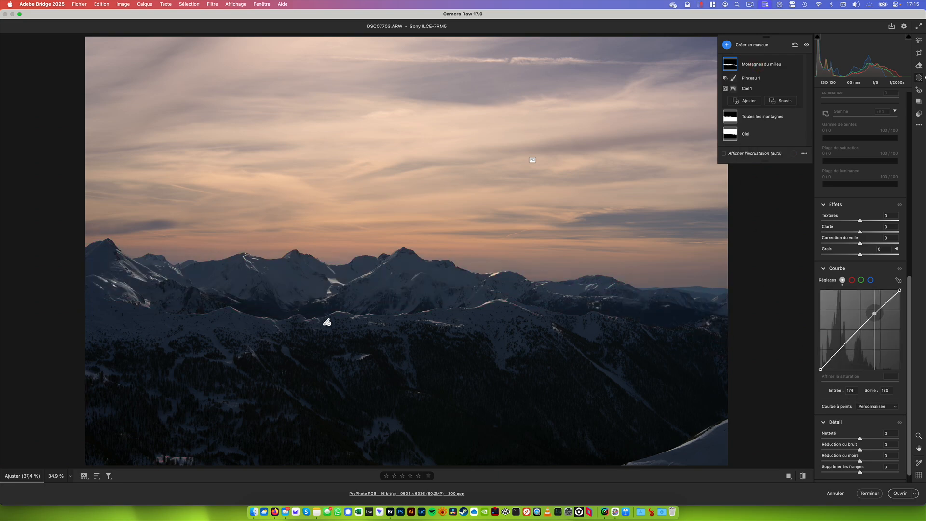
left_click_drag(876, 314, 872, 310)
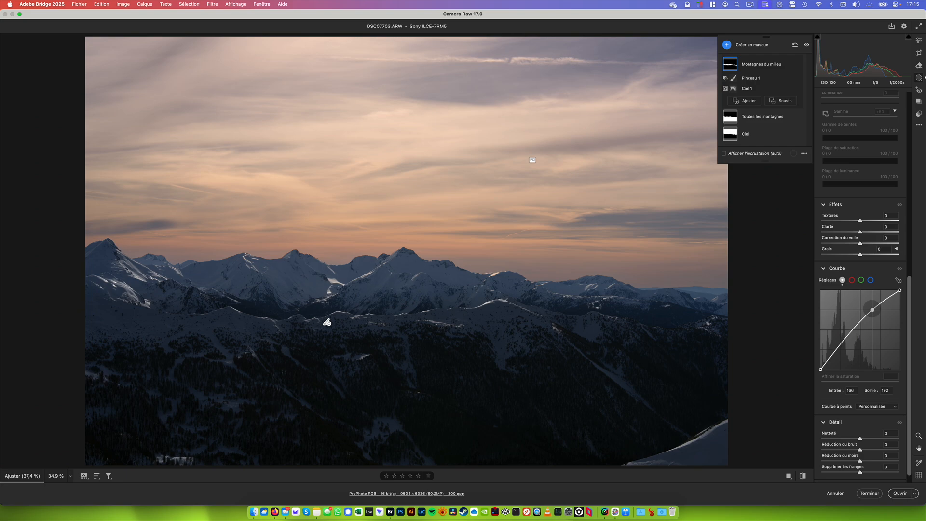
left_click_drag(872, 309, 878, 305)
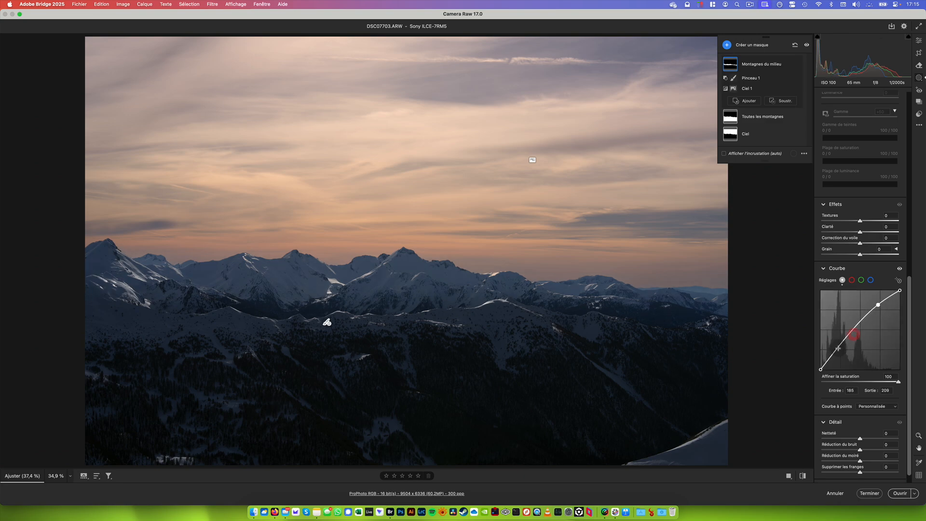
left_click_drag(842, 344, 841, 345)
left_click(899, 268)
left_click(900, 268)
left_click(899, 269)
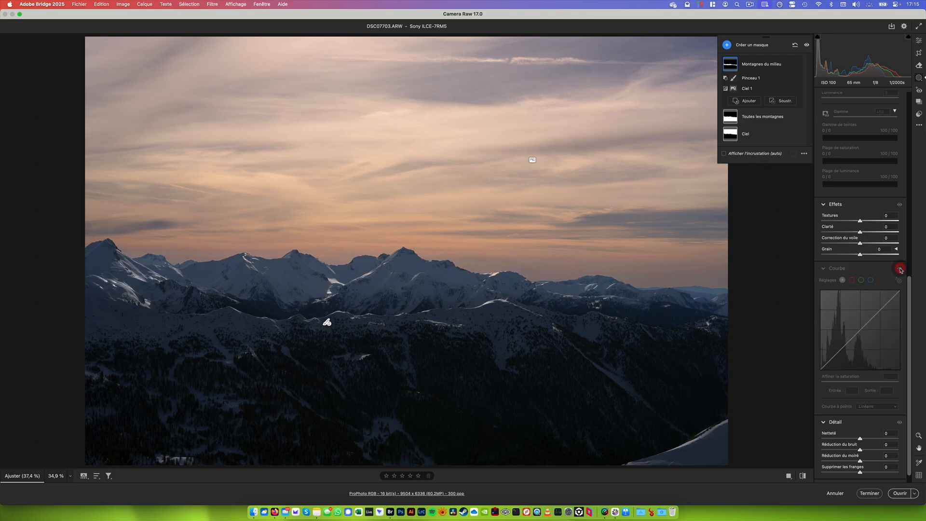
left_click(900, 268)
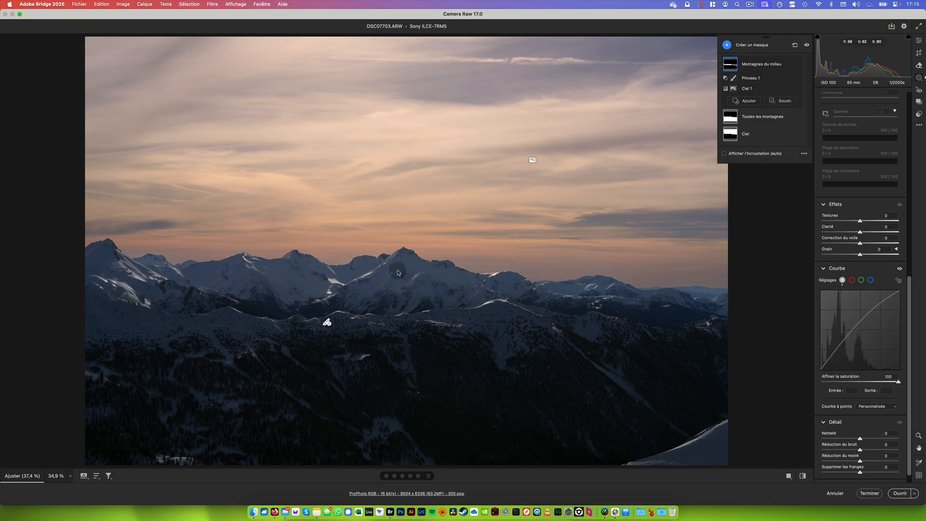
Step: On the Montagnes du milieu mask, set the blue curve's white point to output 232 and the red curve's white point to input 245, output 255
left_click(871, 280)
mouse_move(901, 375)
left_mouse_down()
mouse_move(903, 388)
mouse_move(910, 383)
left_mouse_up()
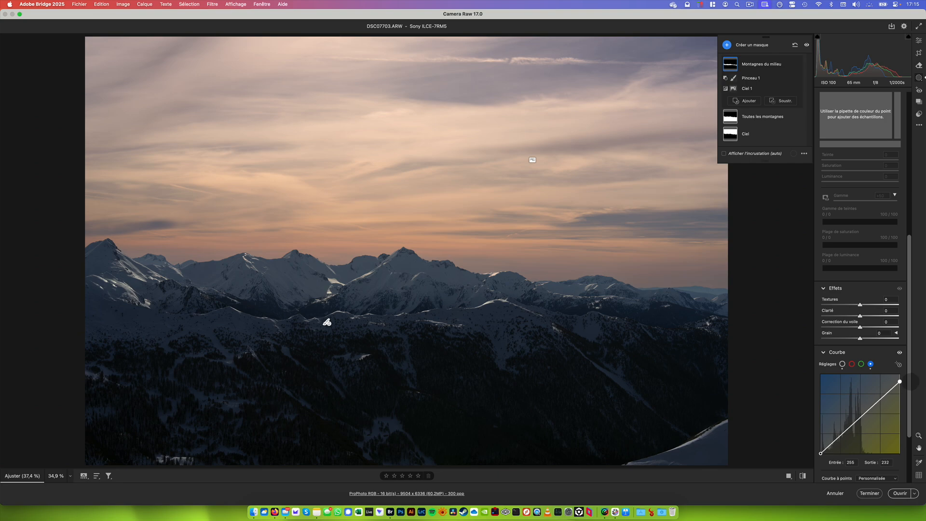
left_click(852, 363)
mouse_move(900, 375)
left_mouse_down()
mouse_move(909, 372)
mouse_move(897, 374)
left_mouse_up()
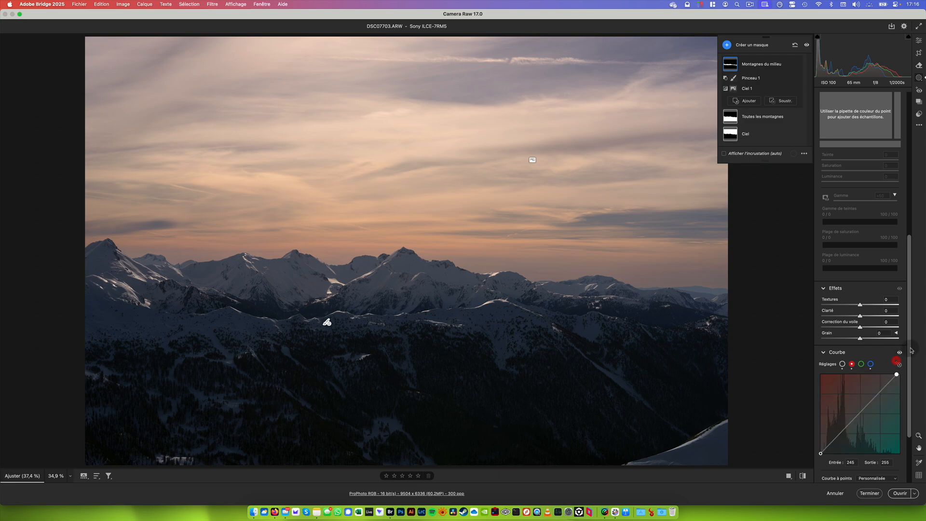
Step: On the Toutes les montagnes mask, lift the main curve's shadows to input 27, output 30, anchored by a point at 62, 62
scroll(849, 289, "down", 5)
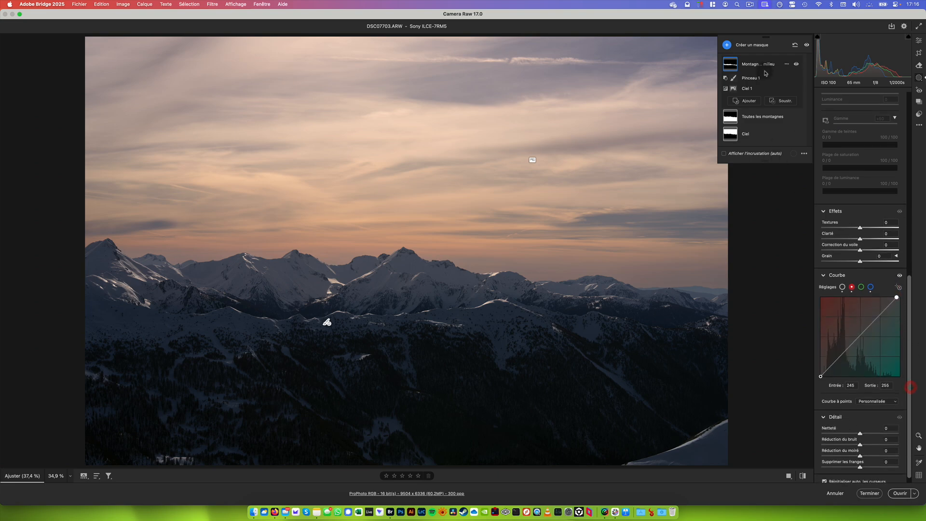
left_click(763, 117)
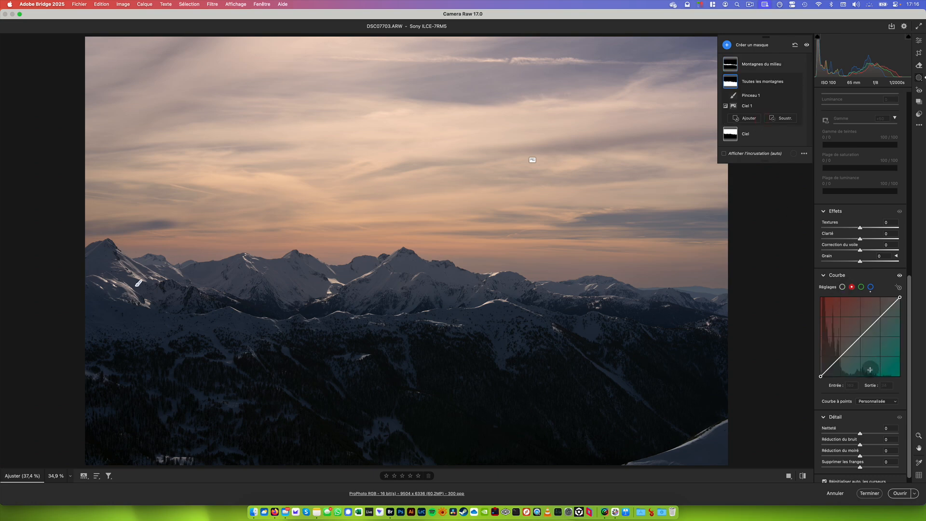
left_click(843, 288)
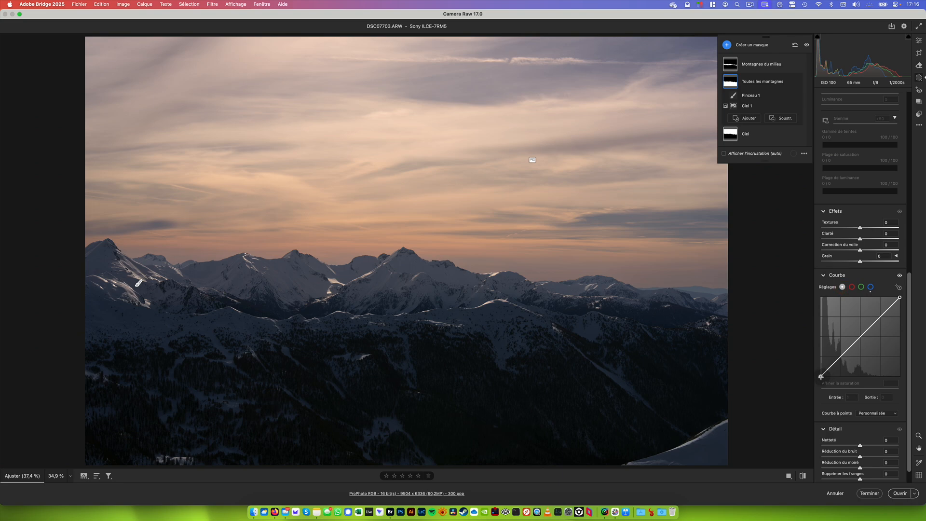
left_click_drag(826, 370, 826, 368)
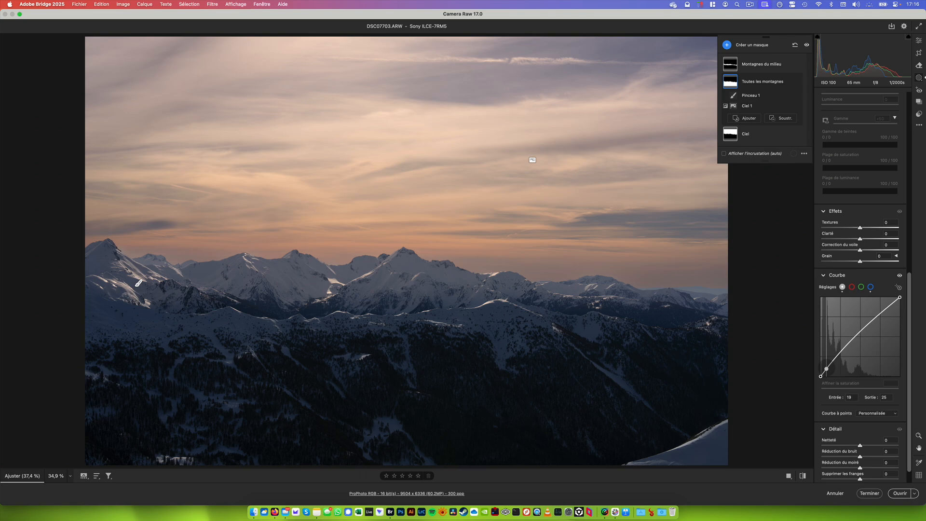
left_click_drag(826, 369, 827, 369)
left_click_drag(827, 369, 826, 369)
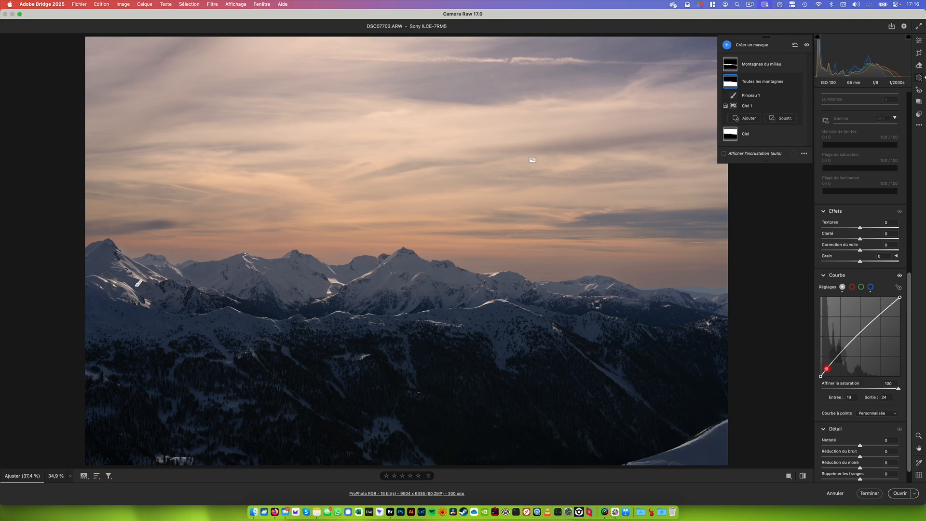
left_click(840, 356)
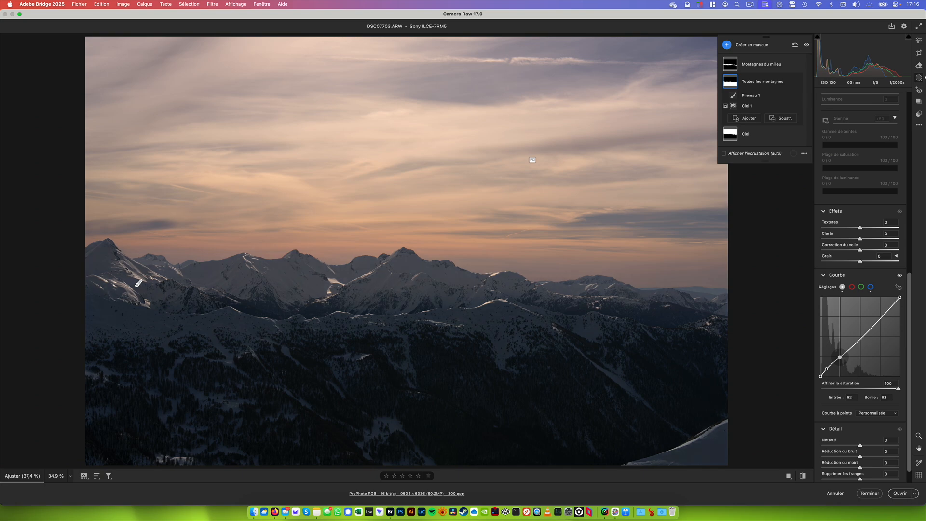
left_click_drag(827, 368, 829, 367)
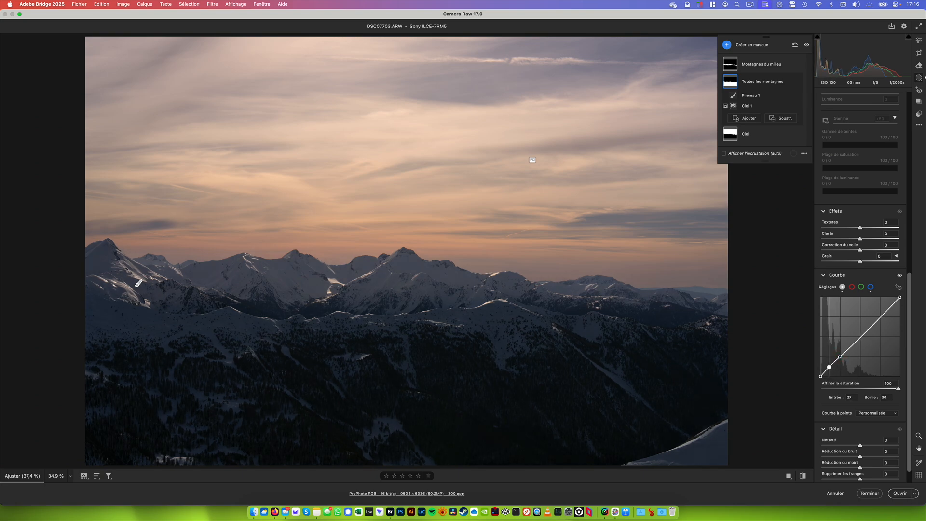
Step: Compare the mountains with the Toutes les montagnes mask's curve switched on and off
left_click(900, 275)
left_click(900, 276)
left_click(901, 276)
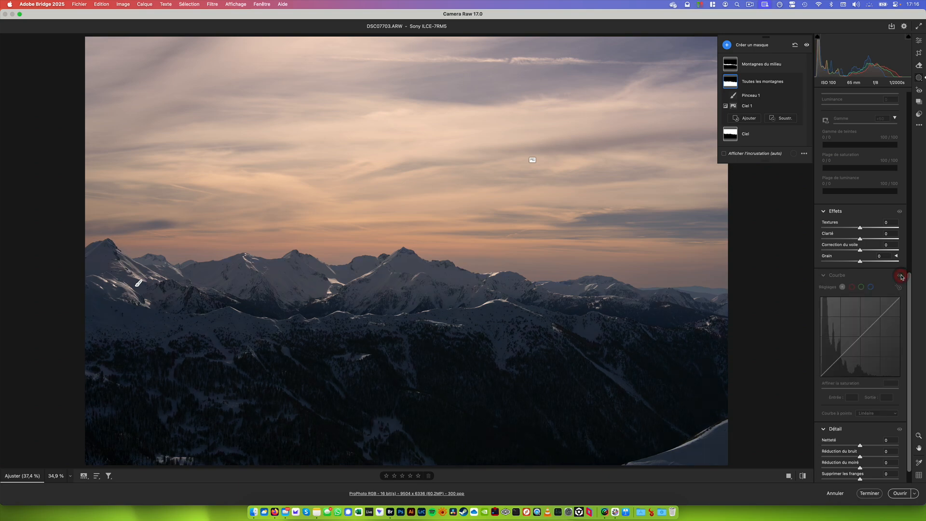
left_click(901, 276)
left_click(901, 276)
left_click(900, 276)
left_click(901, 276)
left_click(901, 276)
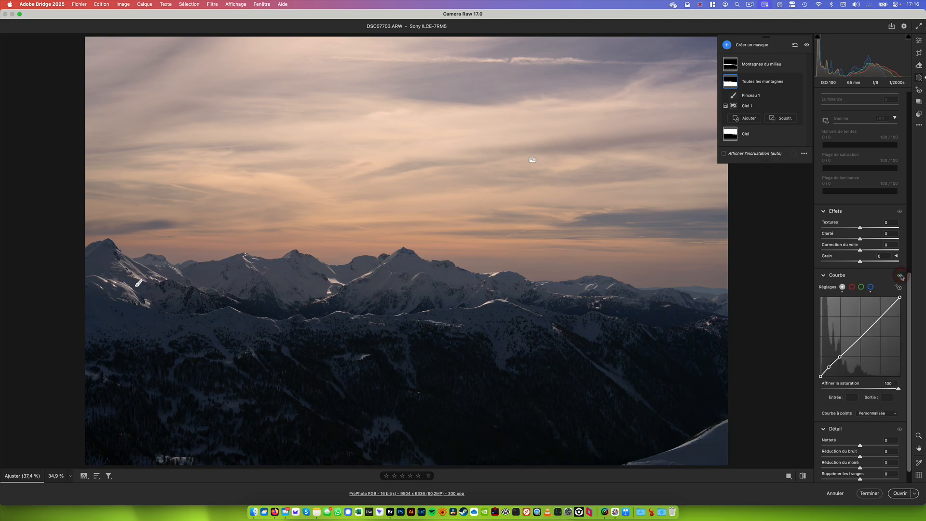
left_click(899, 276)
left_click(900, 276)
left_click(899, 276)
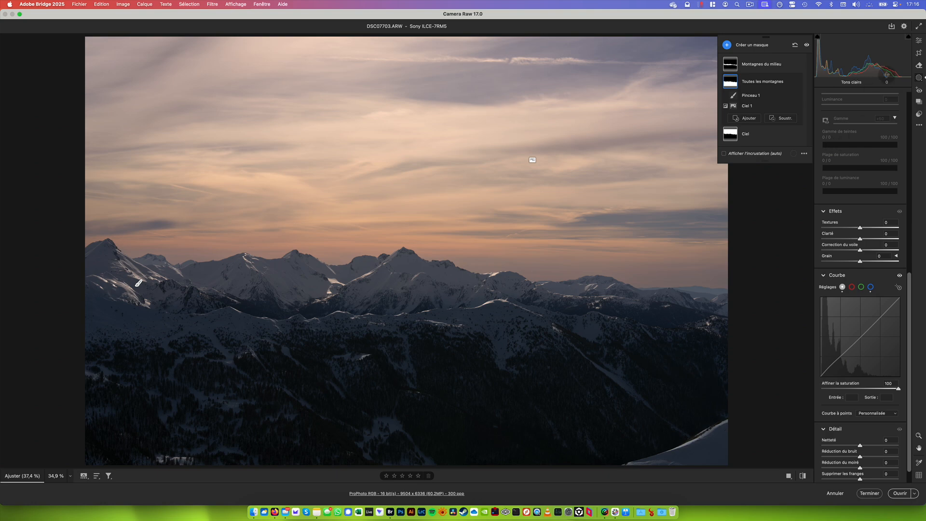
Step: Add a radial gradient mask centred on the horizon above the middle peak, flattened and widened to span the whole image
mouse_move(787, 68)
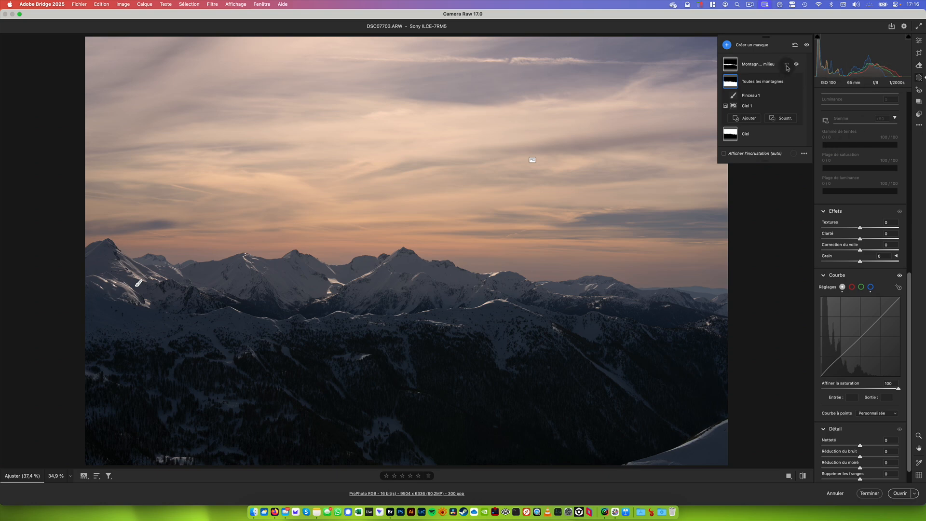
left_click(727, 45)
left_click(768, 111)
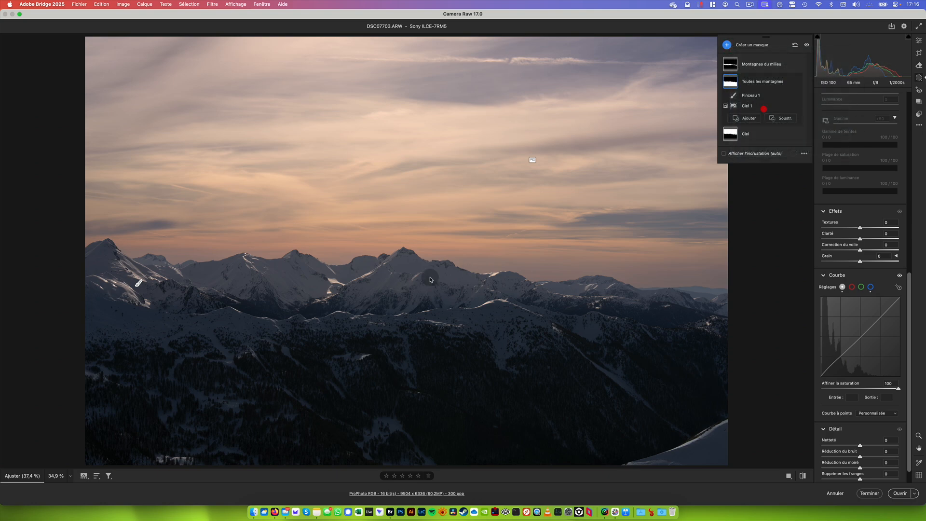
left_click_drag(304, 219, 444, 285)
left_click_drag(303, 225, 402, 242)
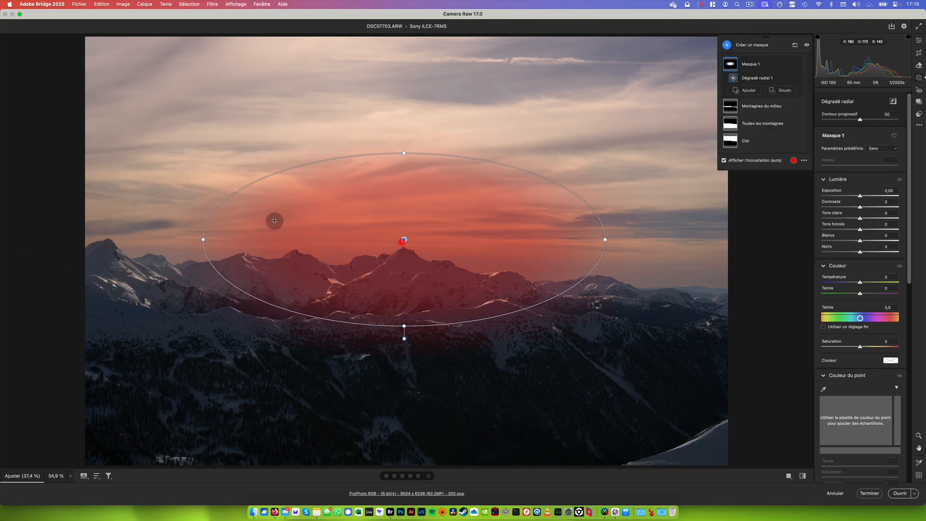
left_click_drag(203, 239, 77, 248)
left_click_drag(393, 152, 403, 160)
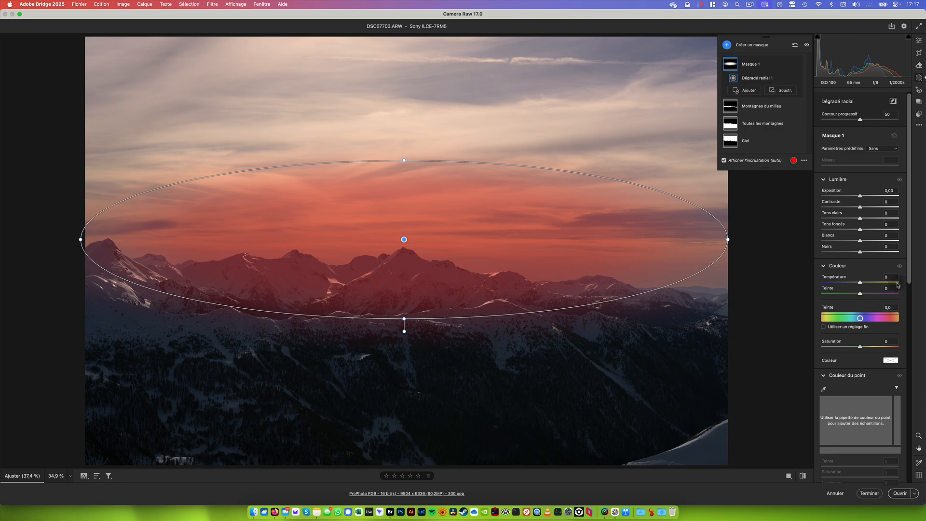
Step: Give the radial gradient mask's main curve an S shape, with raised highlights and a shadow point at input 77, output 63
left_click_drag(909, 268, 912, 436)
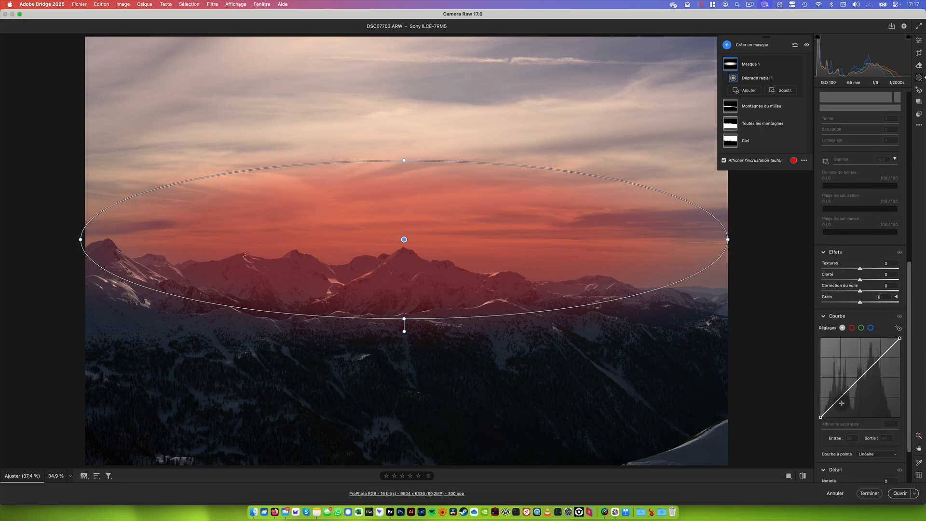
left_click_drag(838, 400, 841, 400)
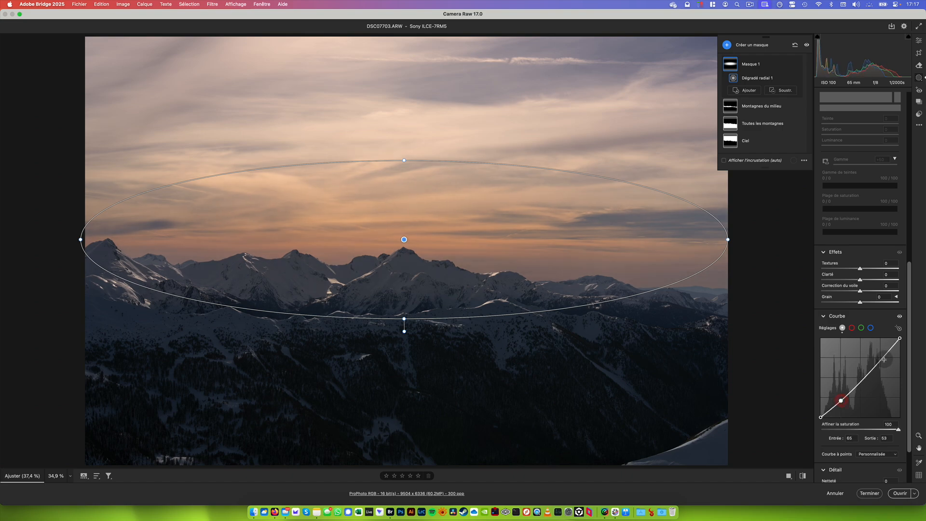
left_click_drag(883, 358, 882, 353)
left_click_drag(842, 400, 844, 399)
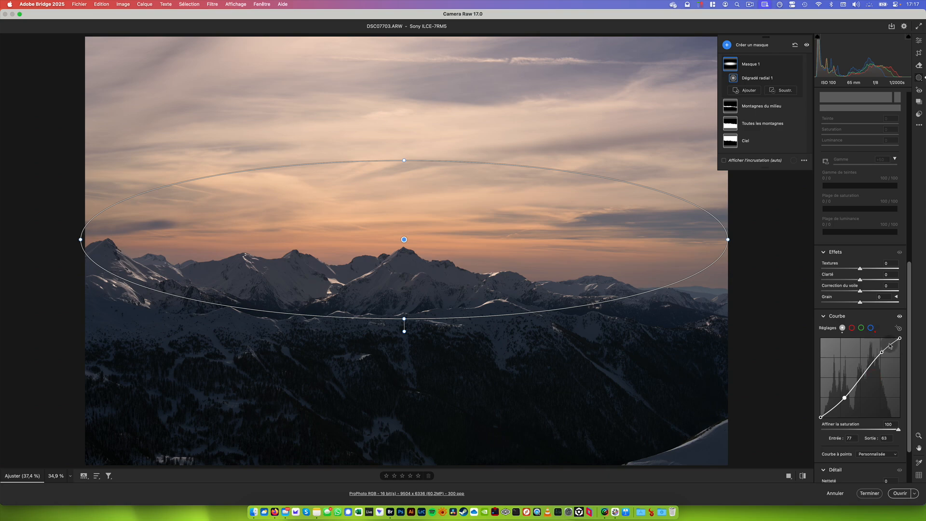
Step: Shape the radial mask's blue curve with white point output 240, a midpoint at input 125, output 113, and black point output 14
left_click(871, 327)
mouse_move(899, 374)
left_mouse_down()
mouse_move(913, 387)
mouse_move(916, 378)
left_mouse_up()
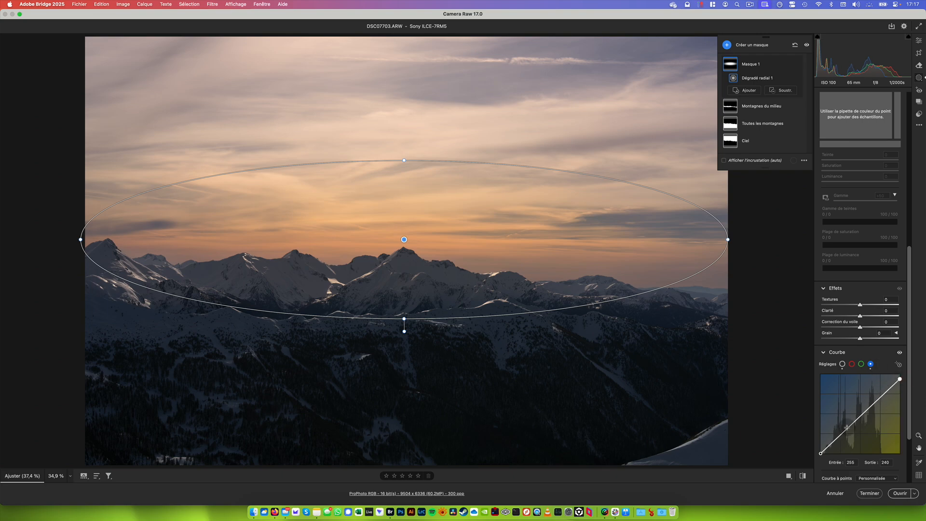
mouse_move(846, 428)
left_mouse_down()
mouse_move(842, 435)
mouse_move(859, 418)
left_mouse_up()
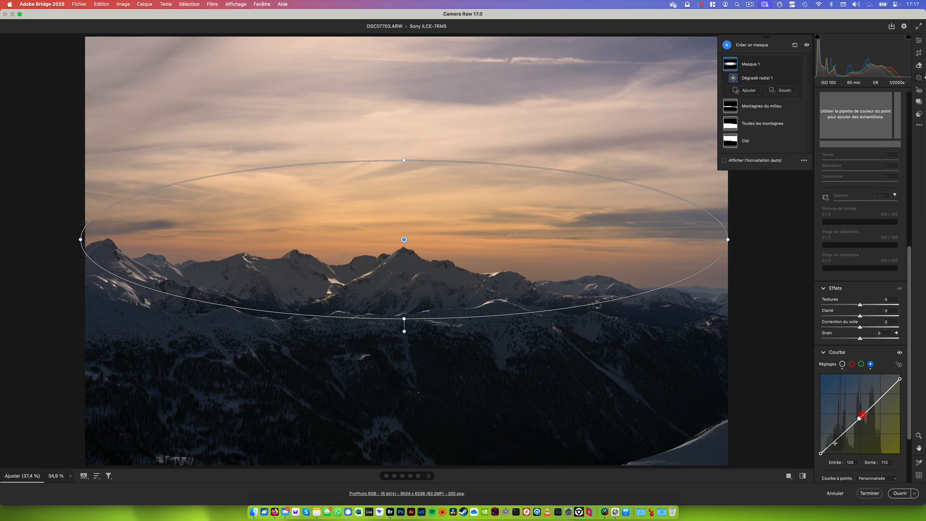
left_click_drag(821, 454, 822, 450)
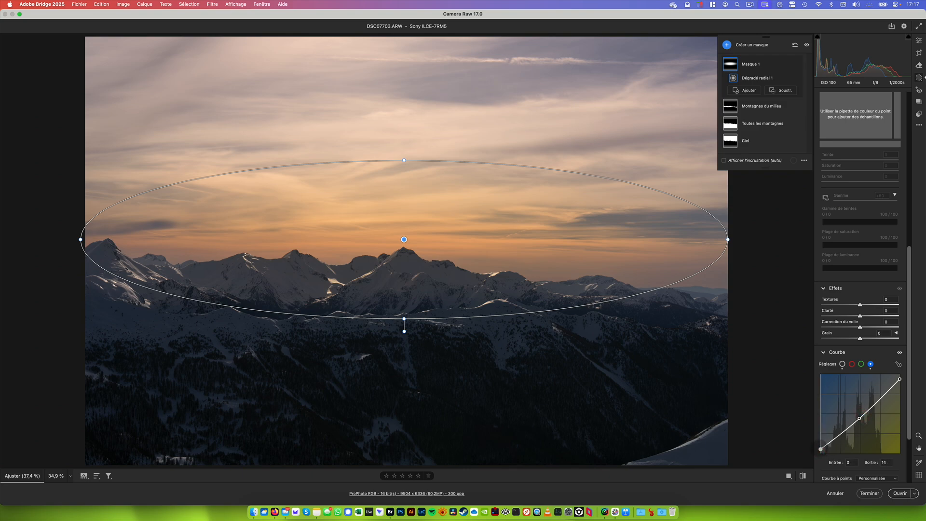
left_click_drag(821, 449, 813, 421)
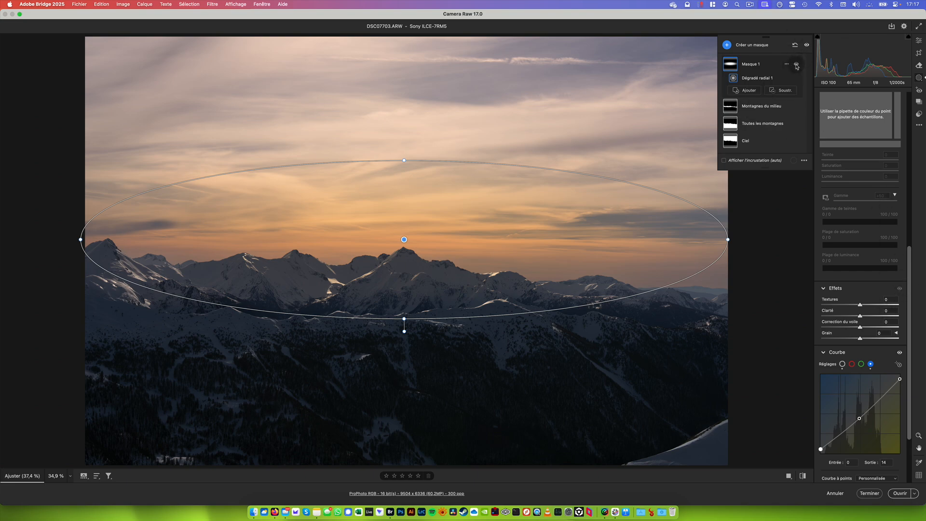
Step: Compare the horizon glow with the radial gradient mask hidden and shown
left_click(796, 65)
left_click(797, 65)
left_click(796, 65)
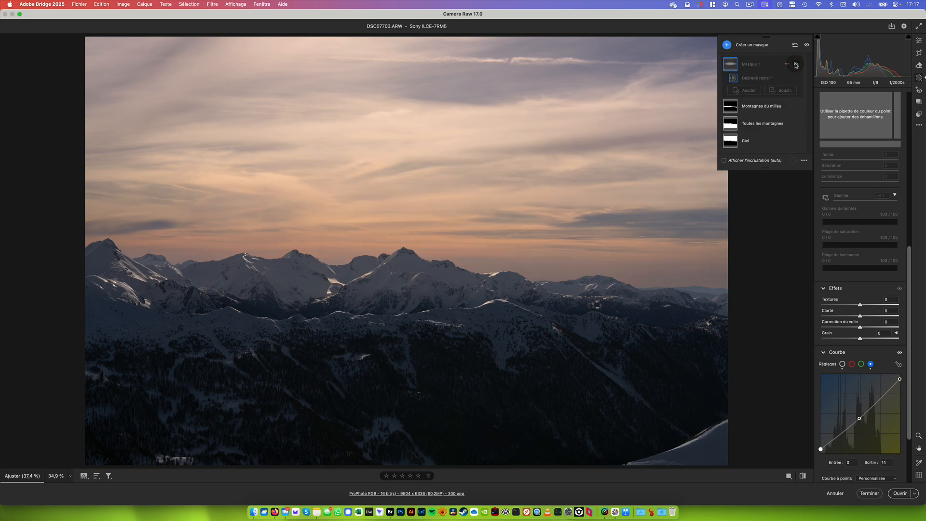
left_click(797, 65)
left_click(797, 65)
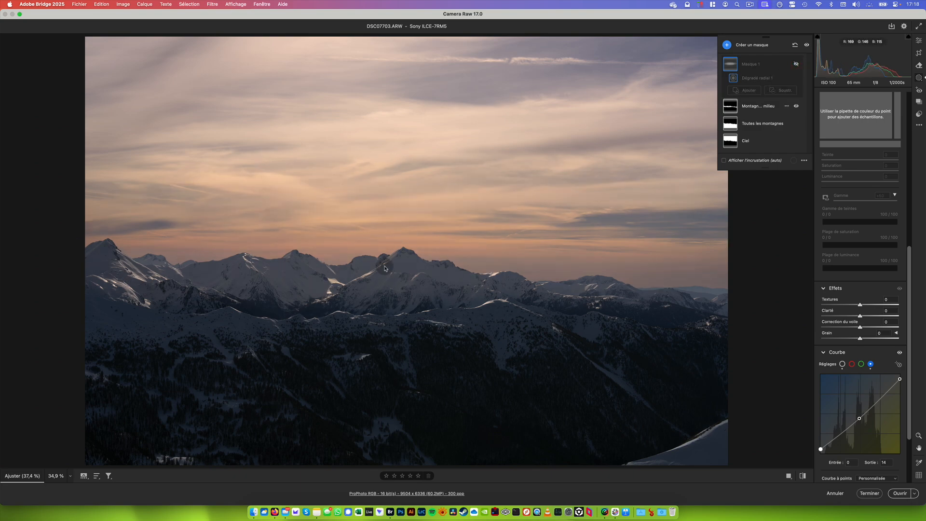
left_click(797, 64)
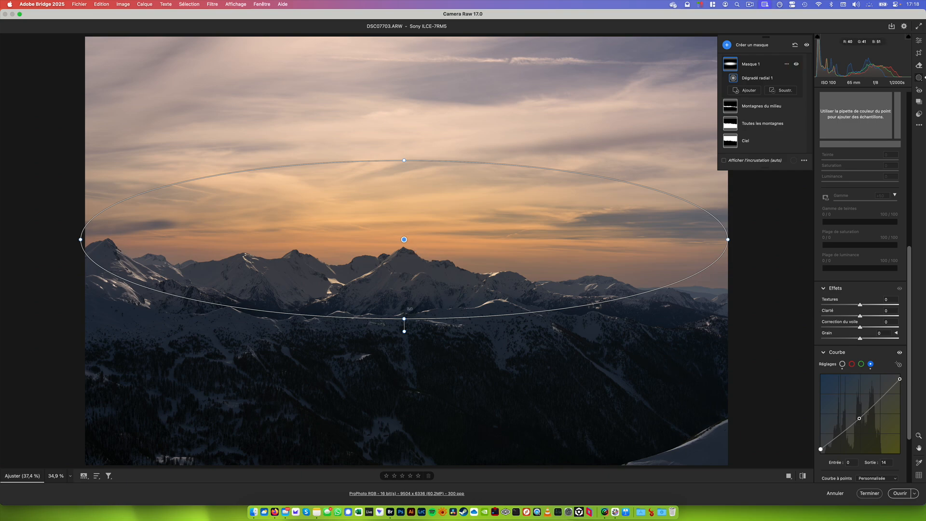
Step: On the Ciel mask, move the red curve's white point to input 250, output 255
left_click(743, 140)
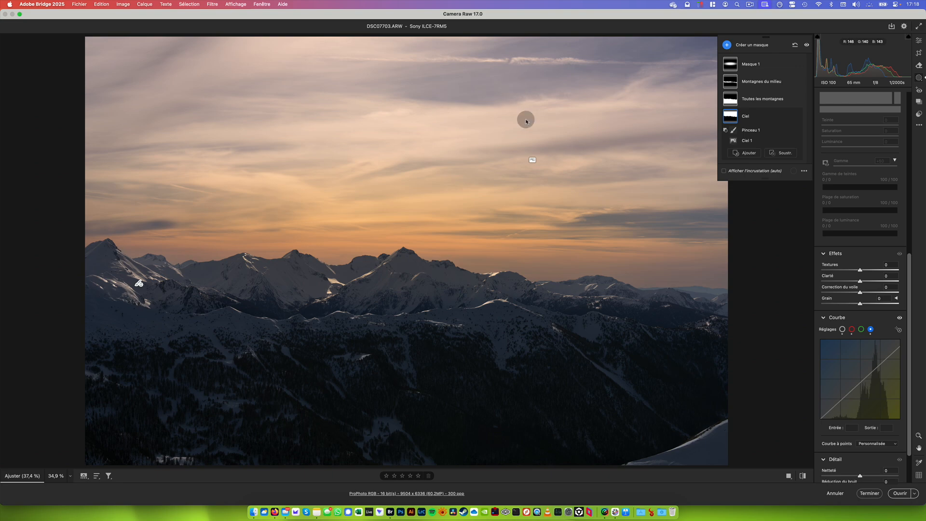
scroll(861, 338, "down", 2)
left_click(852, 280)
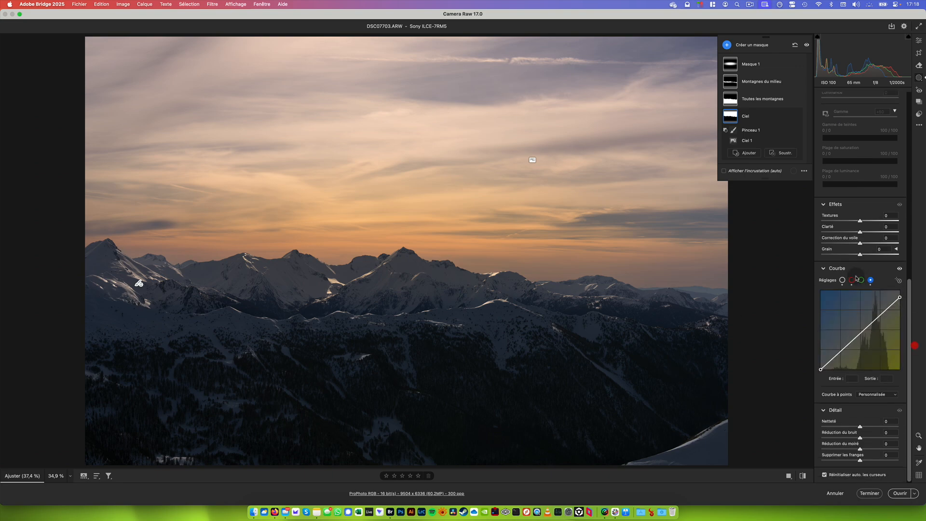
mouse_move(896, 291)
left_mouse_down()
mouse_move(909, 290)
mouse_move(898, 291)
left_mouse_up()
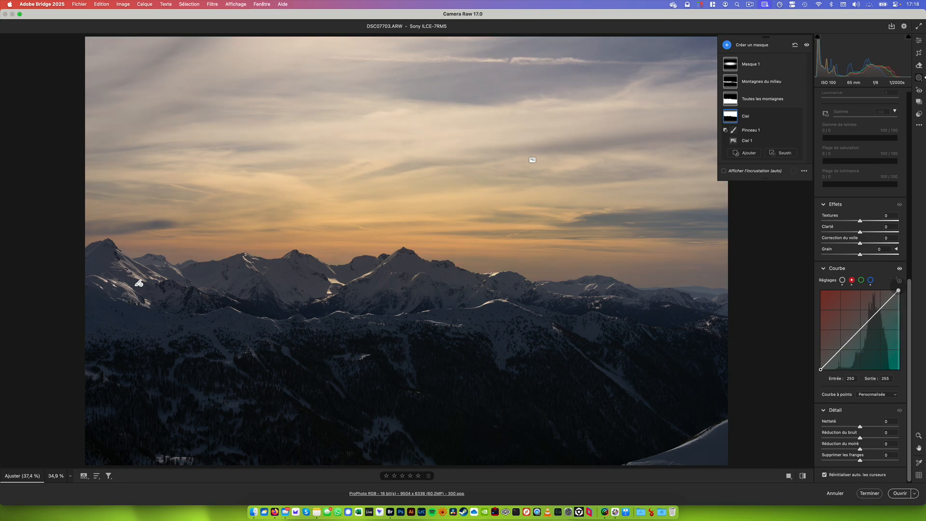
Step: Set the Ciel mask's blue curve to black point output 14 and white point output 229, with a shadow point at input 47, output 50
left_click(871, 280)
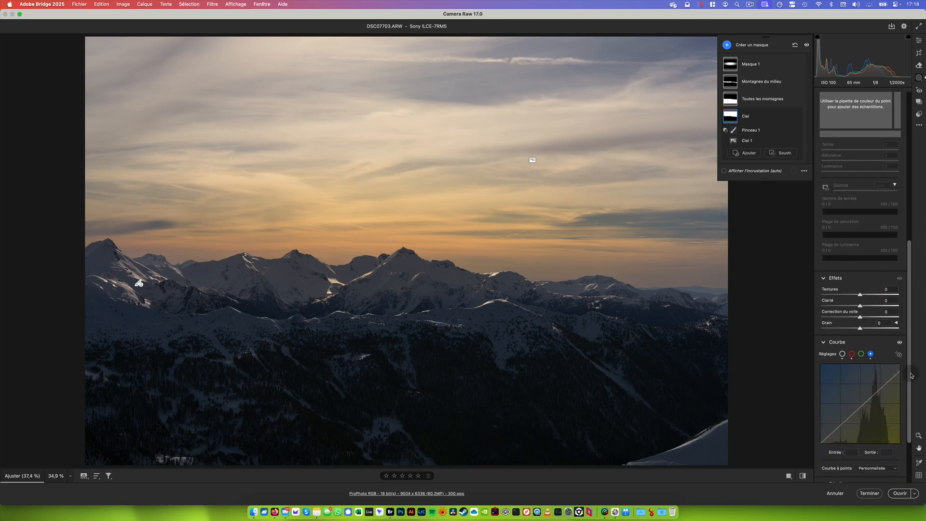
left_click_drag(820, 373, 820, 368)
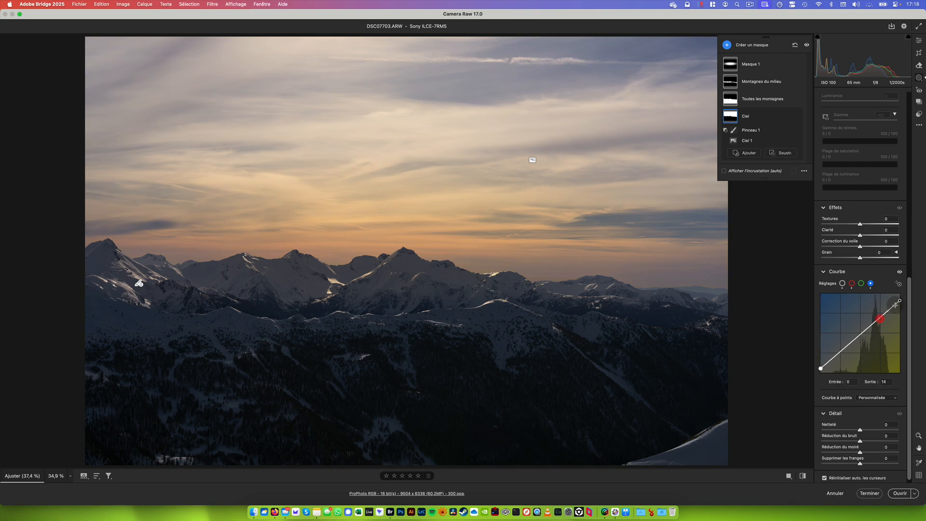
left_click_drag(900, 300, 899, 302)
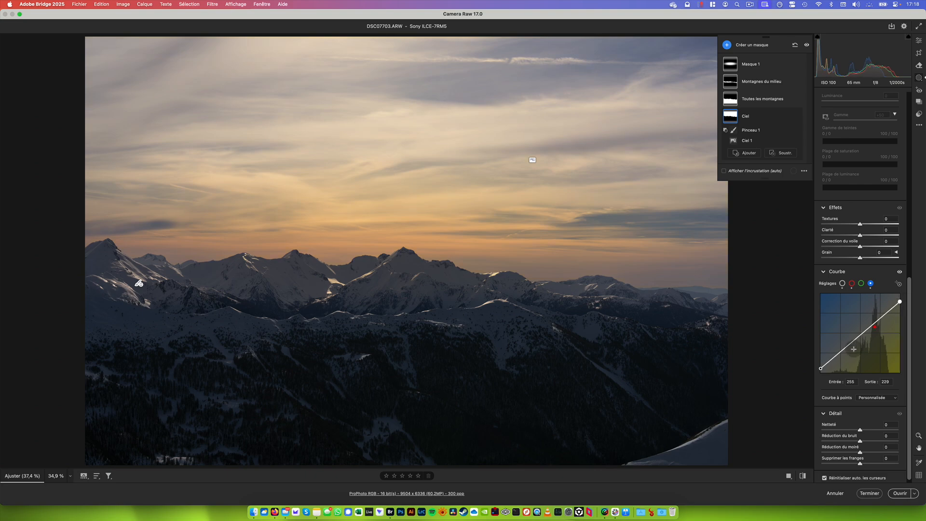
left_click(833, 361)
left_click_drag(833, 361, 835, 357)
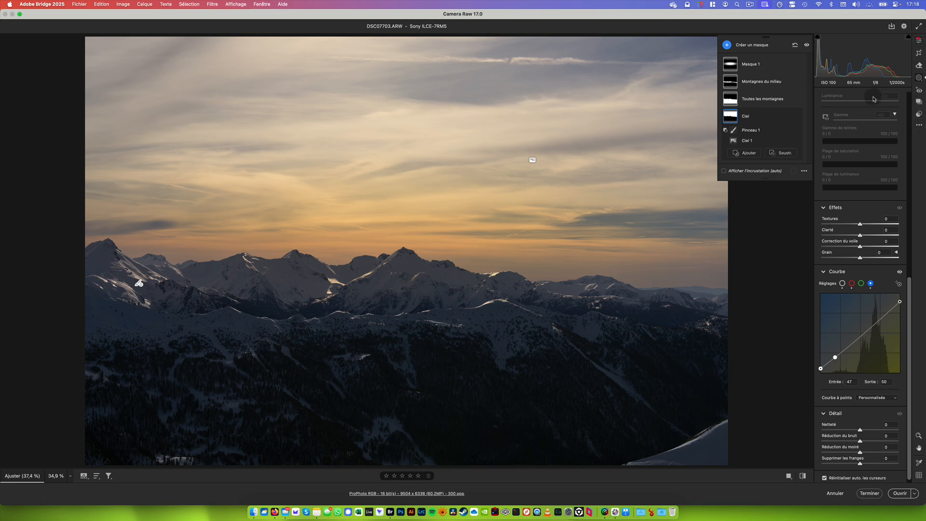
Step: Shape the photo's global tone curve with a highlight point at input 163, output 178, and a slightly adjusted shadow point
left_click(919, 40)
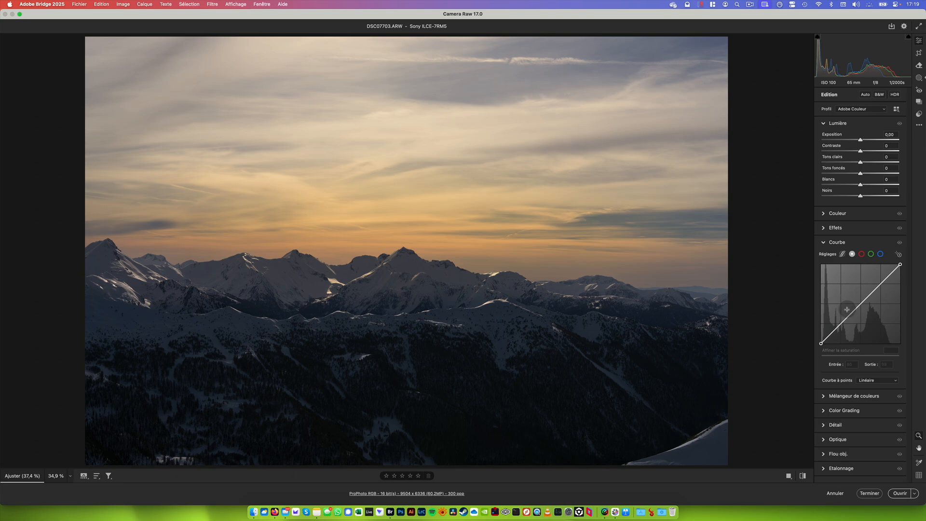
left_click_drag(839, 324, 837, 327)
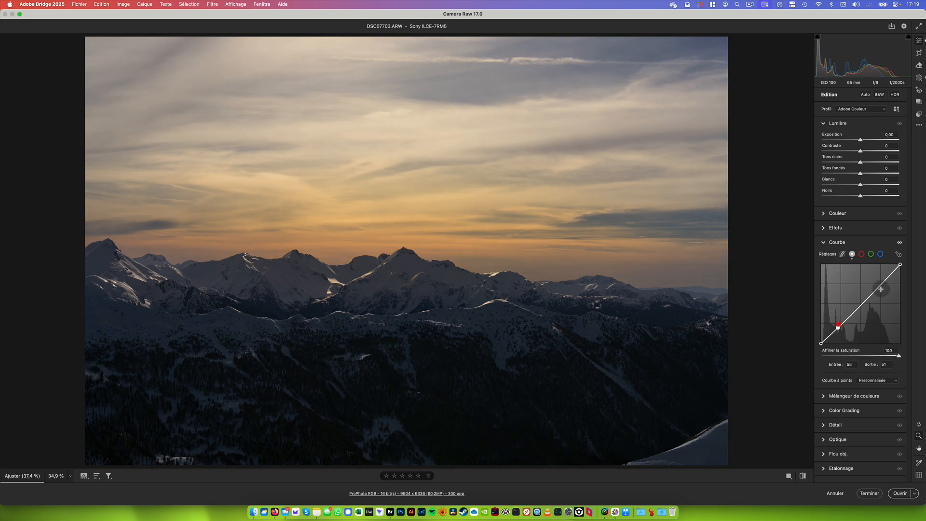
left_click_drag(874, 292, 872, 288)
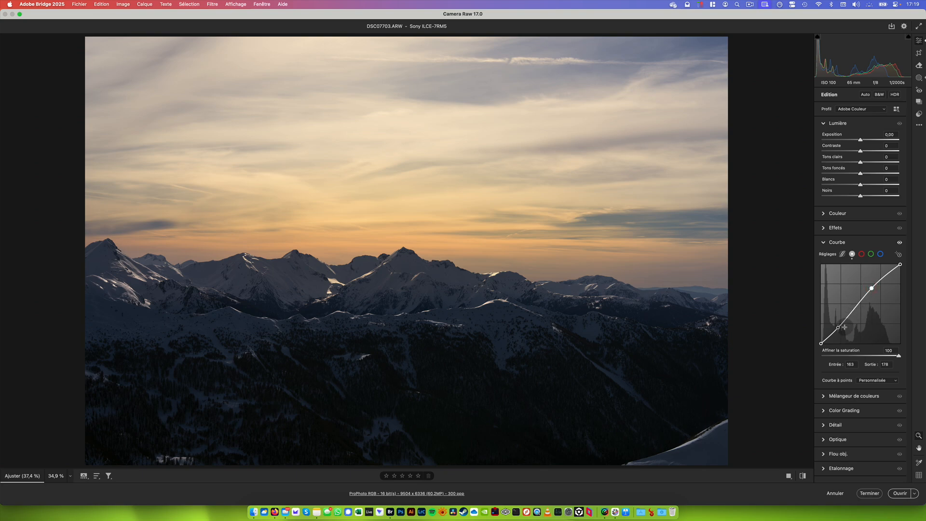
left_click_drag(838, 328, 833, 329)
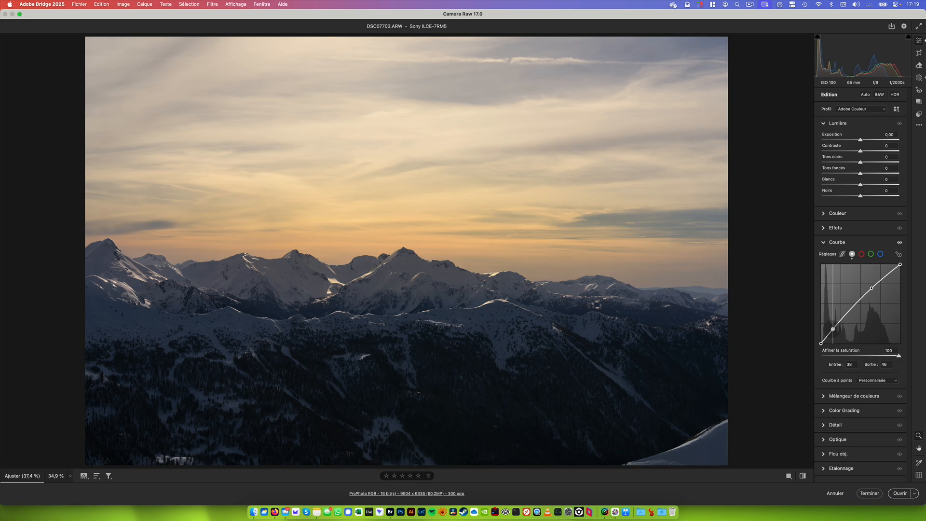
left_click_drag(833, 328, 835, 331)
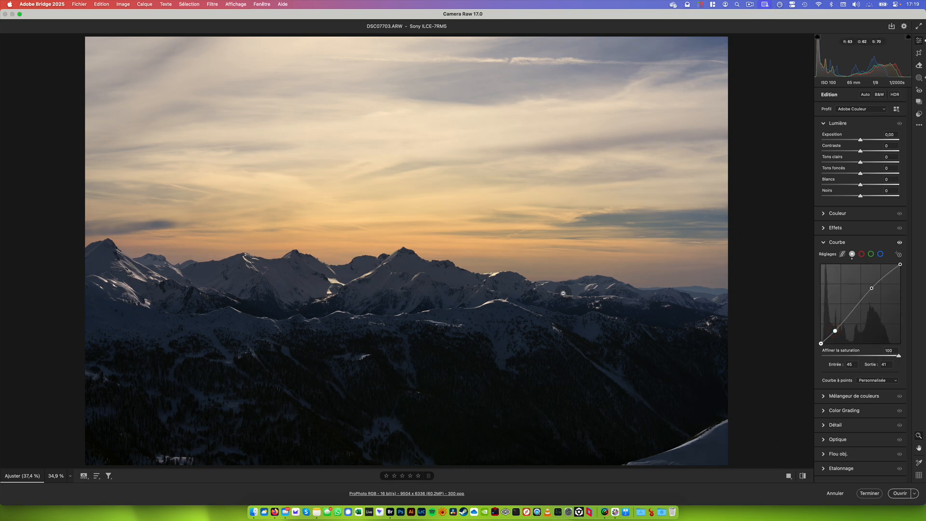
left_click_drag(835, 331, 834, 330)
Step: Compare the photo's original state with the current edit
left_click(803, 476)
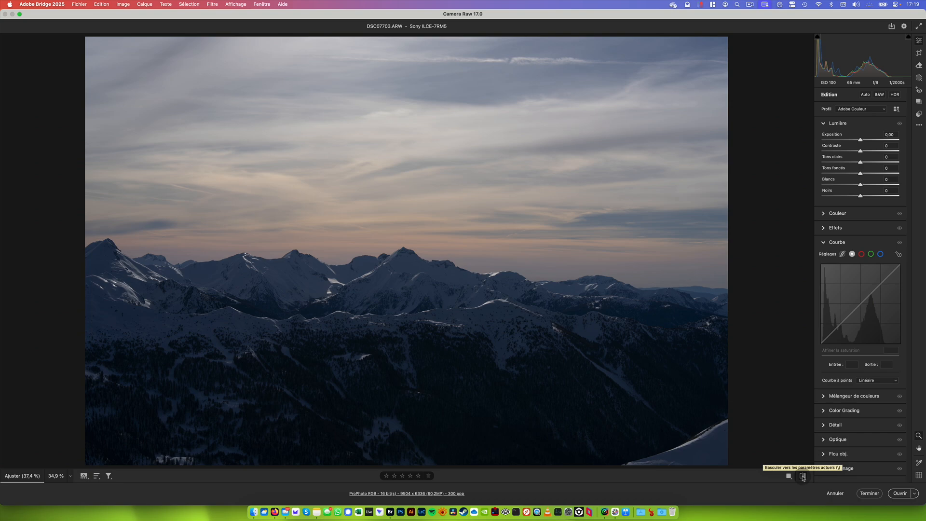
left_click(802, 476)
left_click(803, 477)
left_click(803, 476)
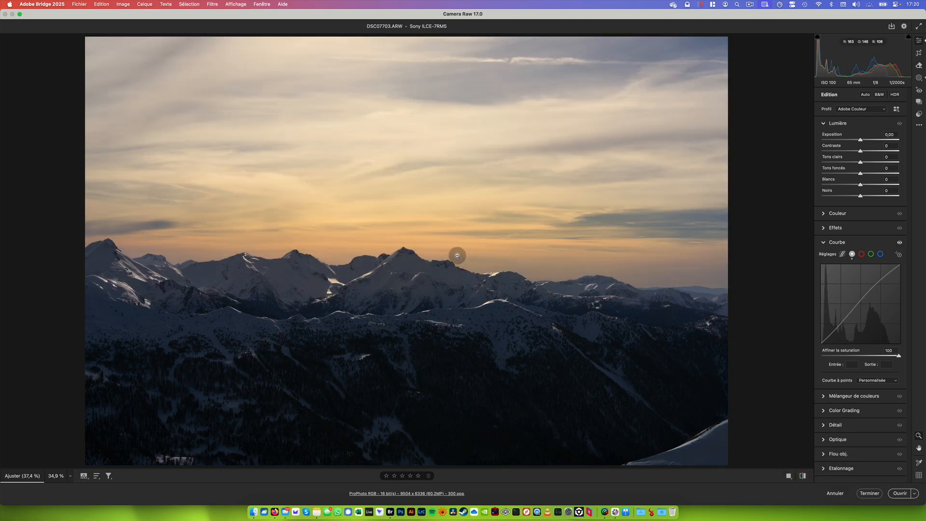
Step: Rename the radial mask Masque 1 as "Lumière du soleil"
left_click(919, 79)
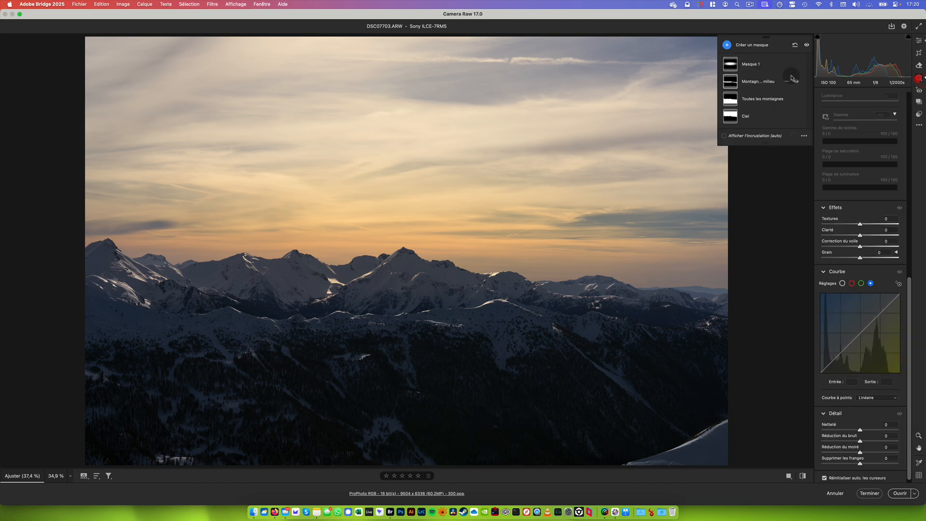
right_click(787, 65)
left_click(793, 71)
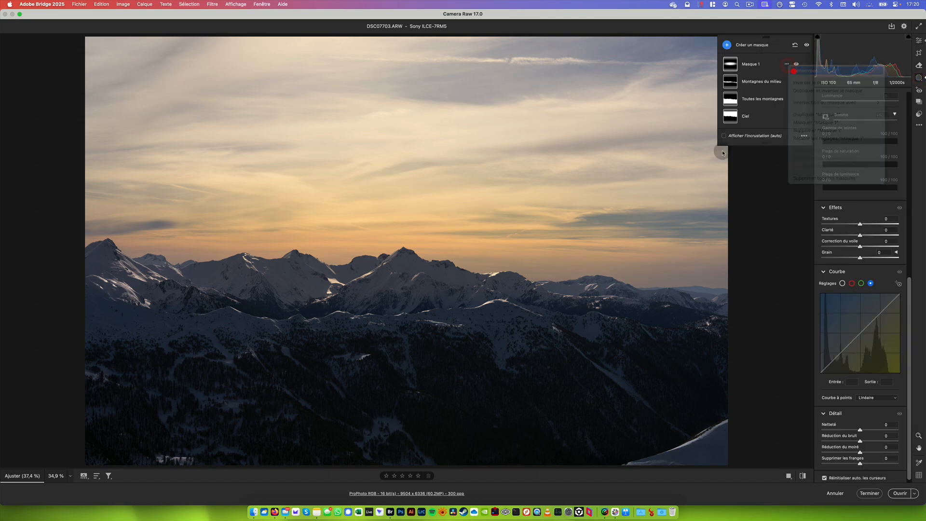
type("S")
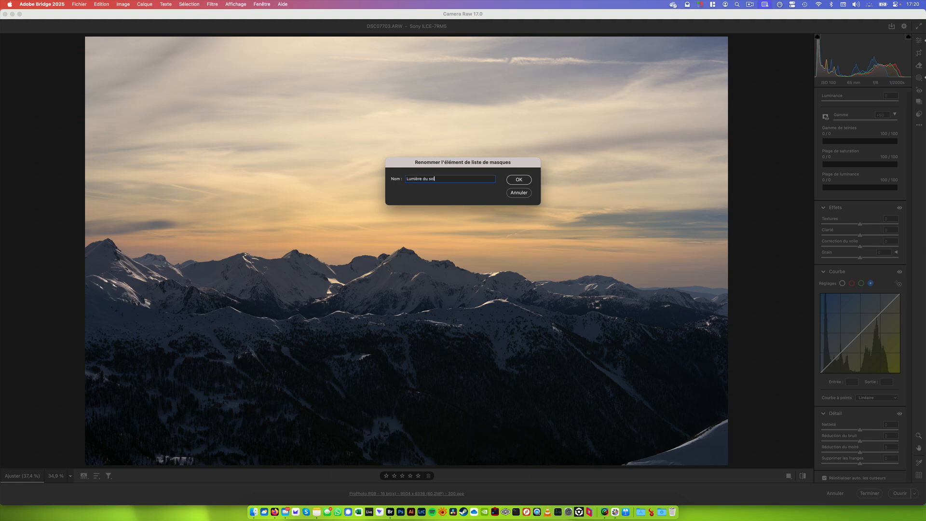
key("Return")
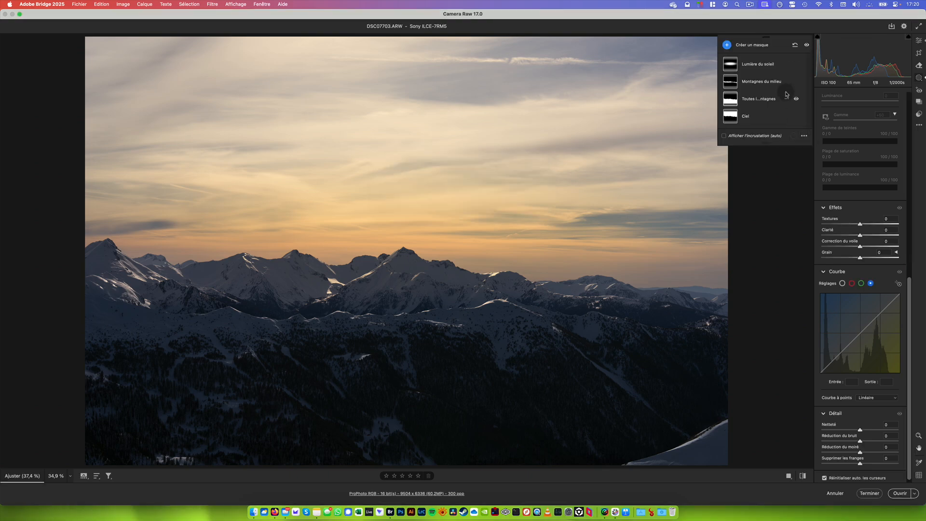
Step: Create a colour range mask sampled from the orange sky just above the central peak, with Améliorer at 57
left_click(738, 42)
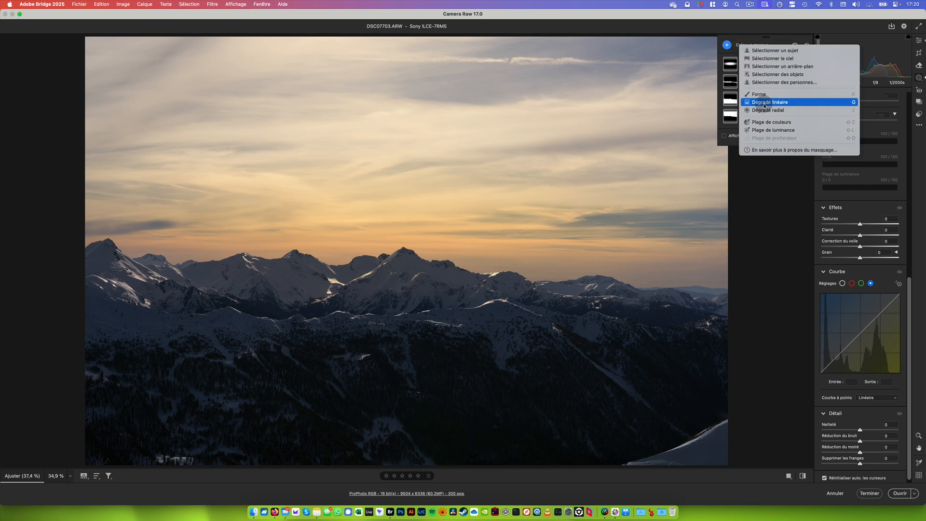
left_click(766, 123)
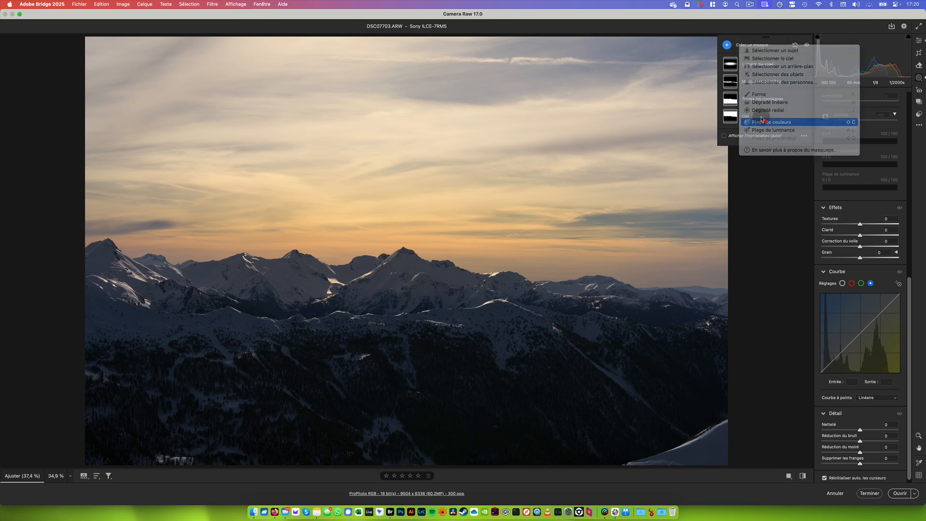
left_click(395, 240)
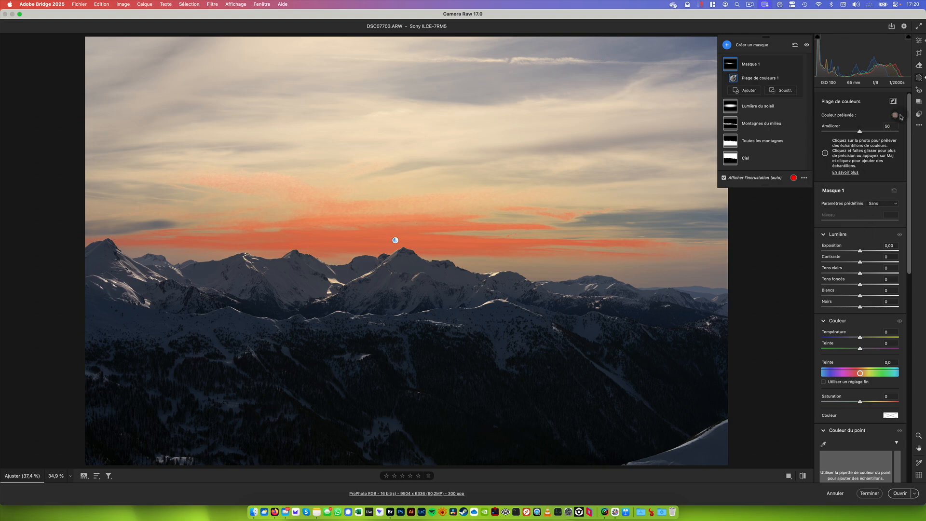
left_click_drag(860, 131, 893, 132)
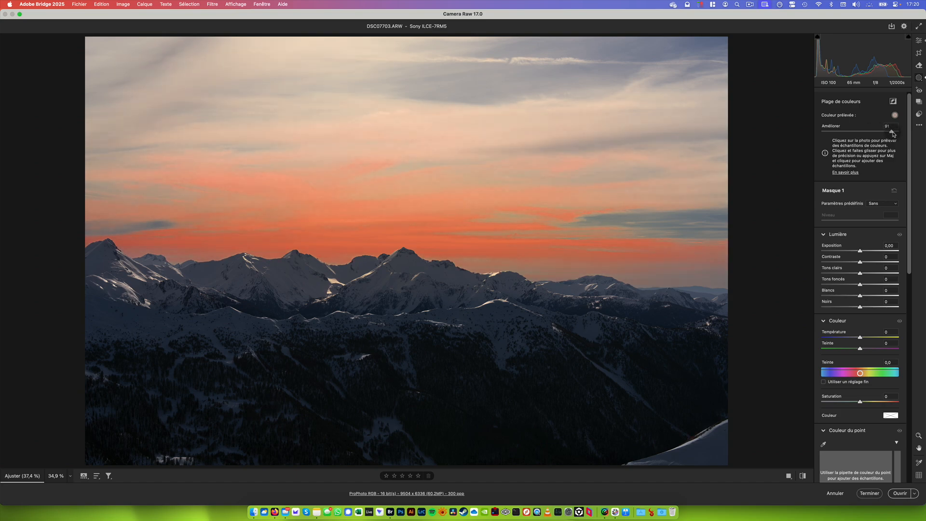
left_click_drag(900, 136, 900, 135)
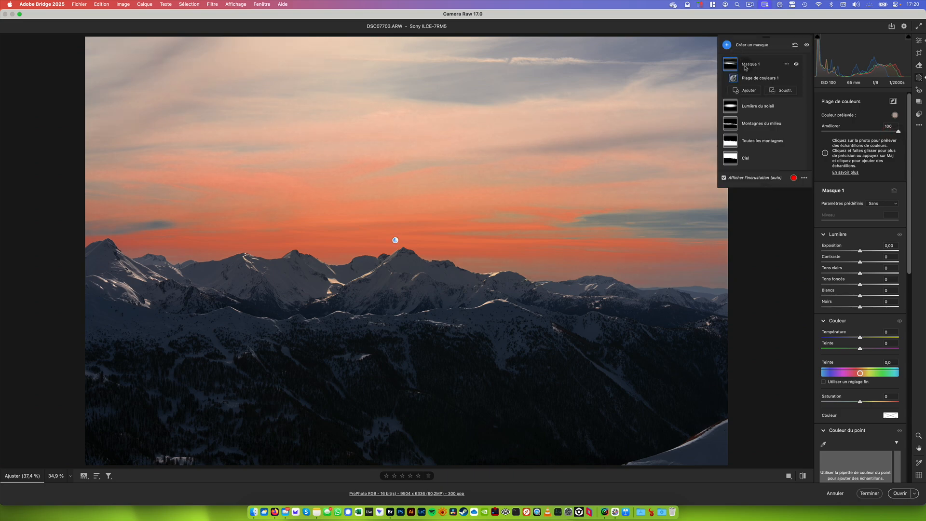
left_click(750, 90)
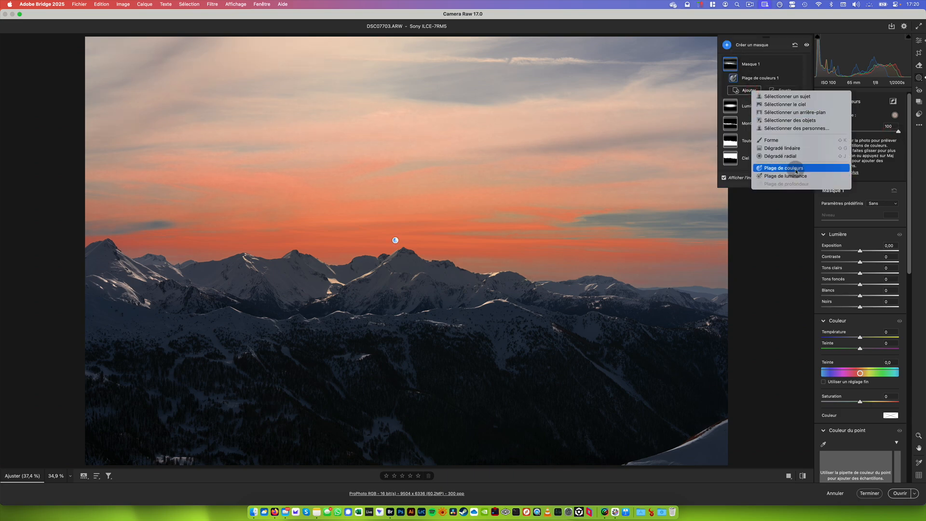
left_click(758, 81)
left_click_drag(897, 131, 866, 132)
Step: Add a second colour range to the mask, sampled from the yellow sky above the horizon, with Améliorer at 18
left_click(745, 90)
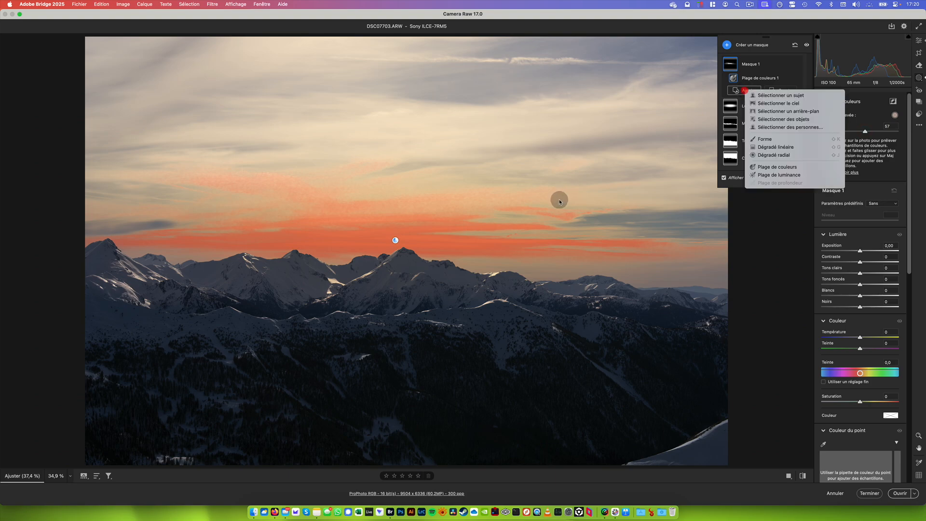
left_click(790, 169)
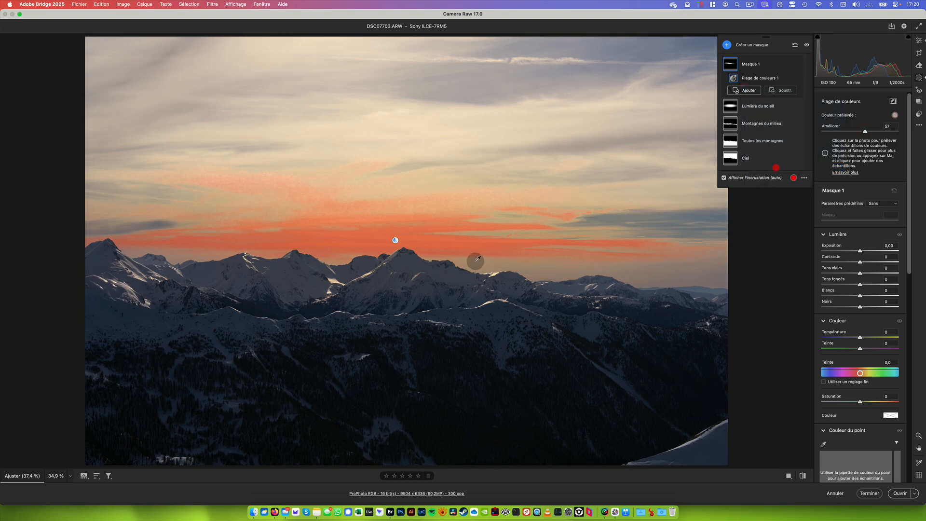
left_click(486, 220)
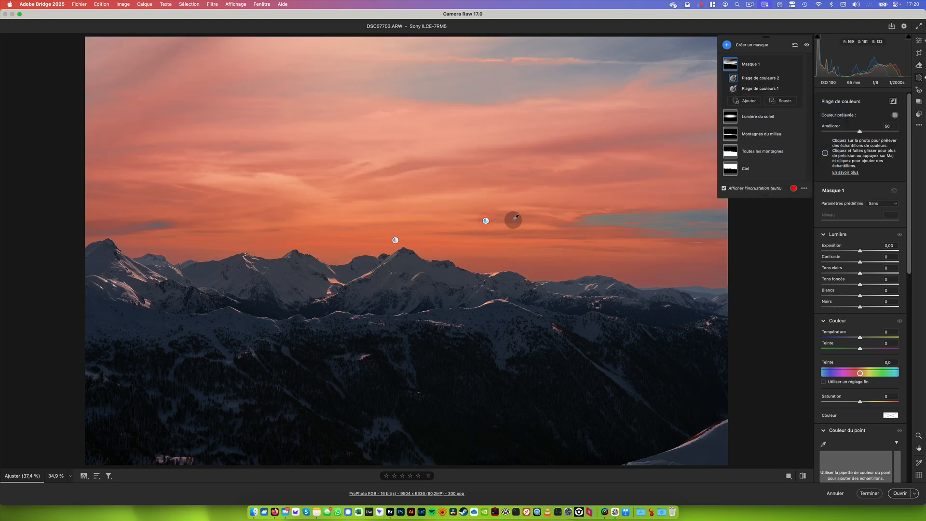
left_click_drag(865, 134, 835, 133)
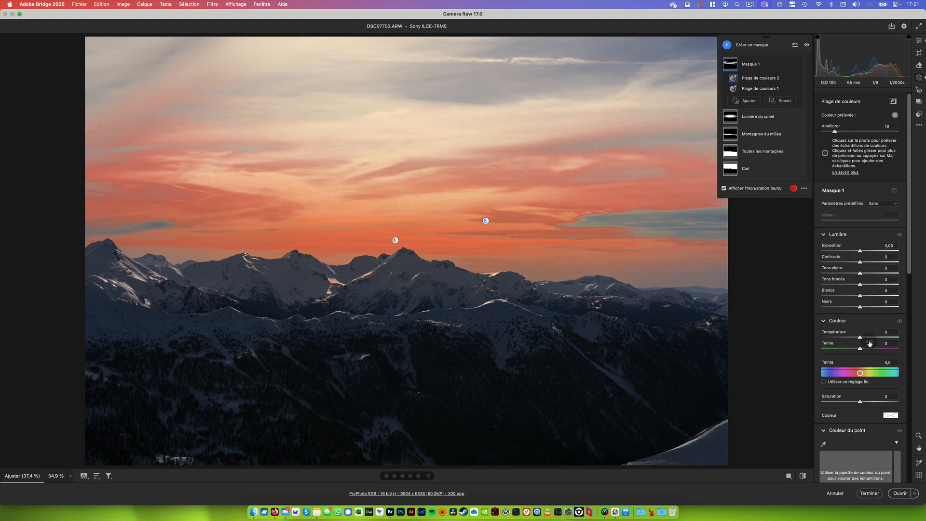
Step: Raise the colour range mask's red curve with a point at input 77, output 90
left_click_drag(910, 262, 914, 480)
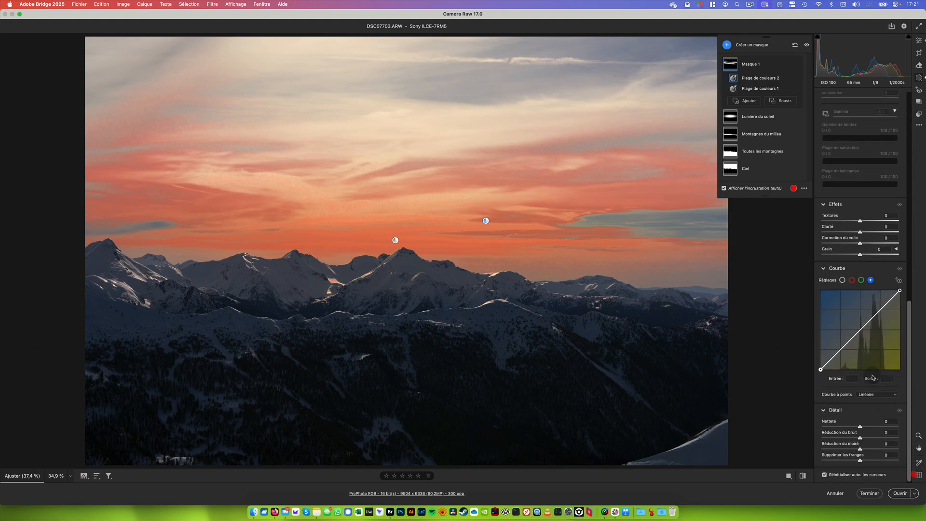
left_click(854, 279)
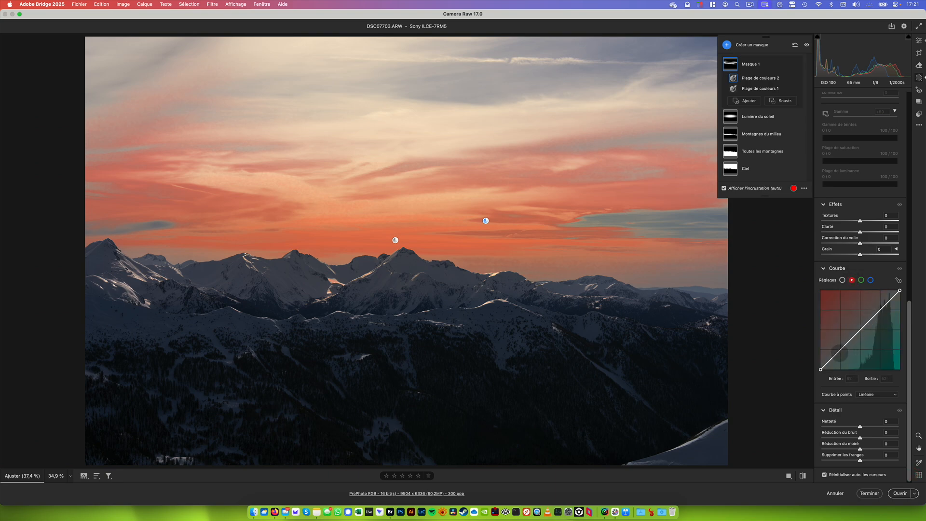
left_click(841, 348)
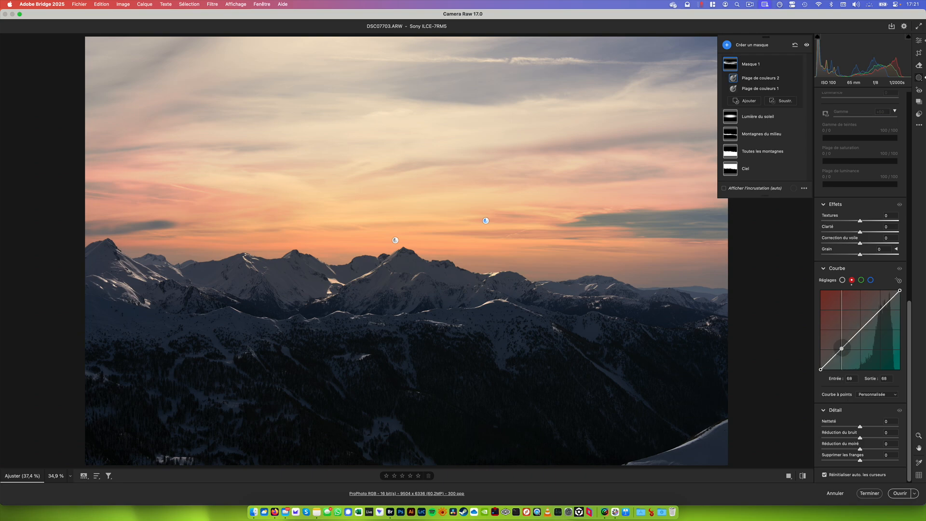
left_click_drag(841, 348, 844, 342)
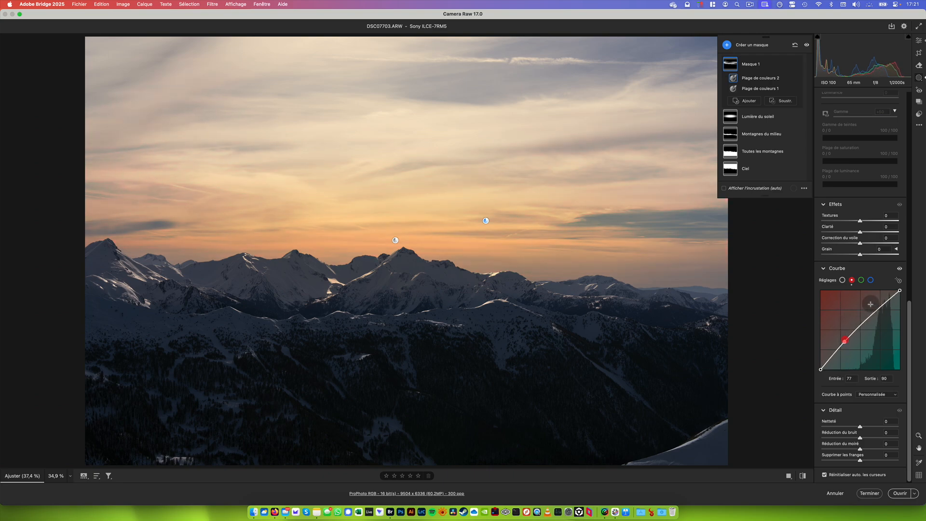
Step: Lower the white point of the colour range mask's blue curve to output 214
left_click(871, 280)
scroll(871, 280, "up", 3)
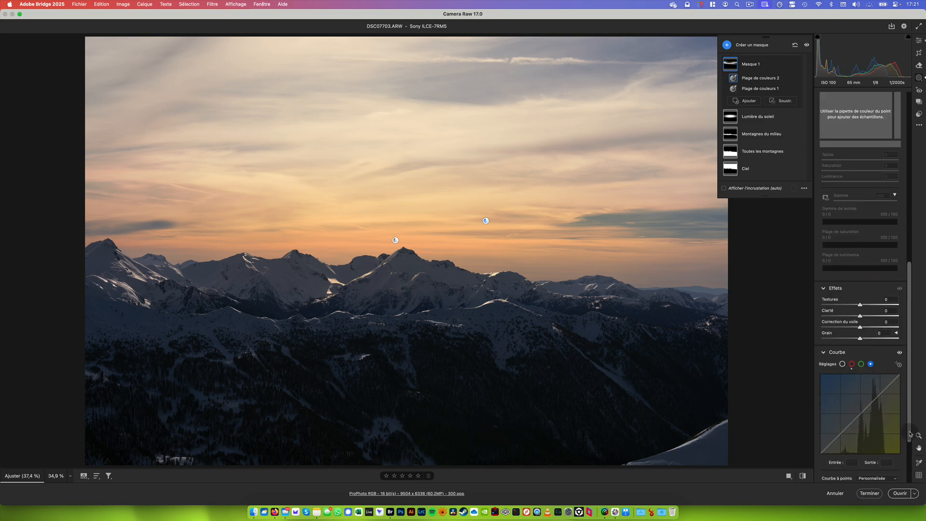
left_click(852, 364)
left_click(870, 363)
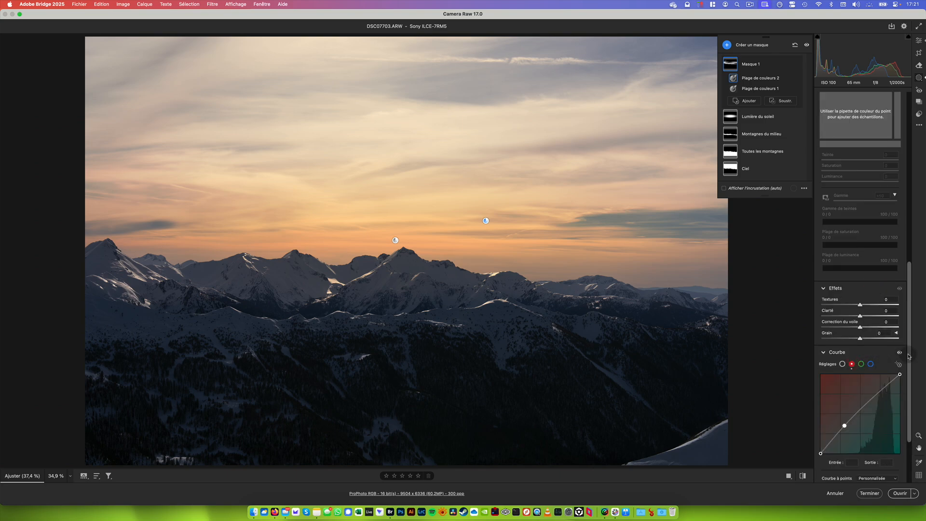
scroll(868, 357, "down", 3)
scroll(872, 282, "up", 3)
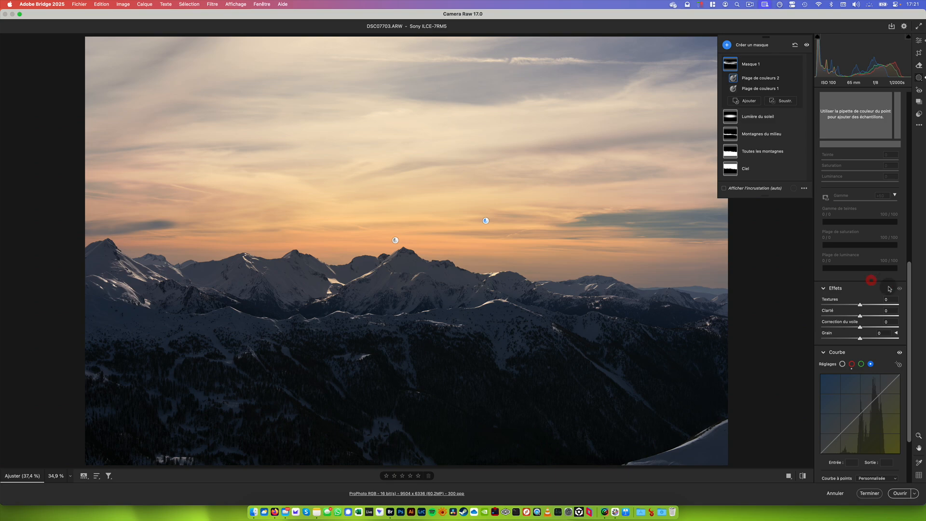
scroll(907, 398, "down", 3)
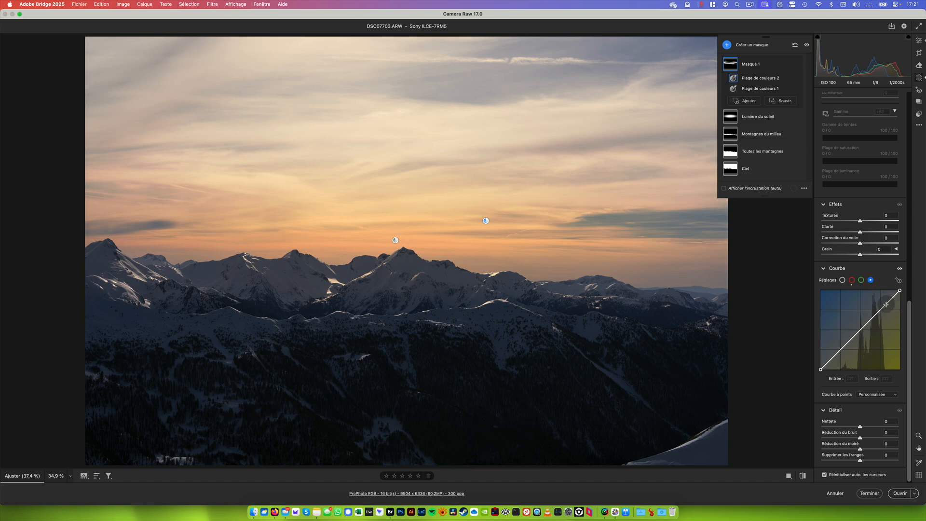
left_click_drag(899, 291, 900, 334)
left_click_drag(900, 321, 900, 303)
Step: Rename the colour range mask as "Orange Ciel"
right_click(785, 65)
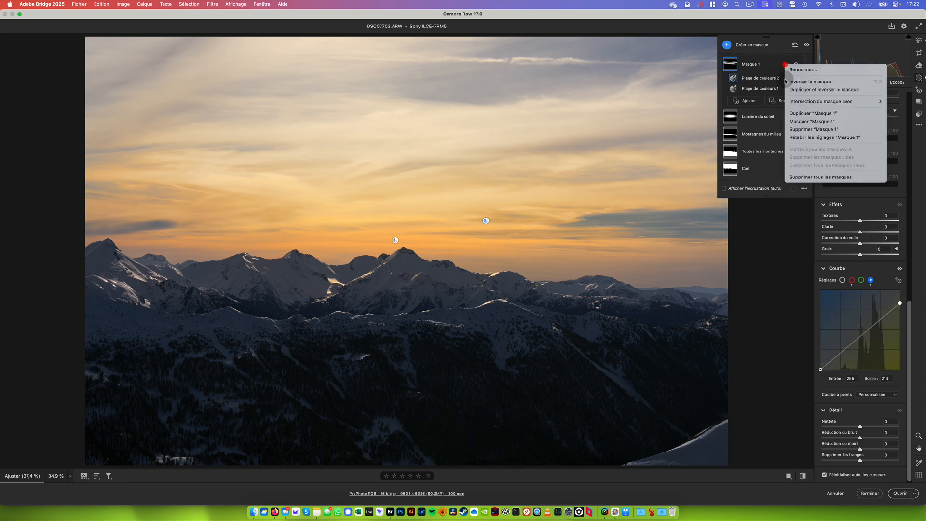
left_click(807, 69)
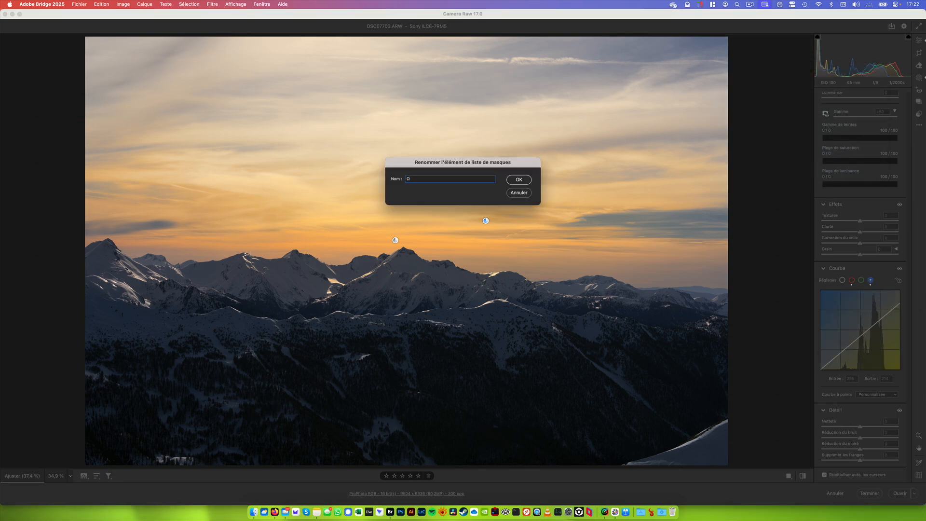
type("Orange Ciel")
key("Return")
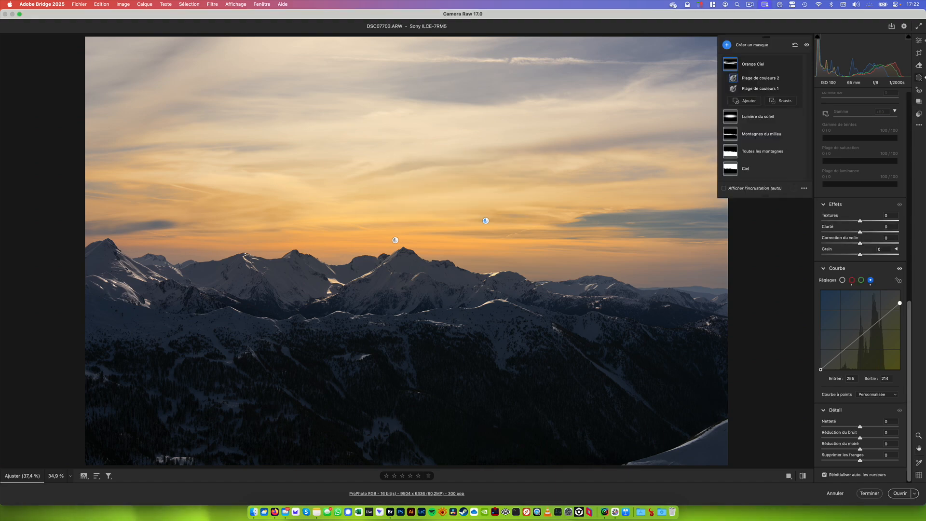
Step: Create a new colour range mask sampled from the blue-grey clouds in the photo's upper right
left_click(726, 44)
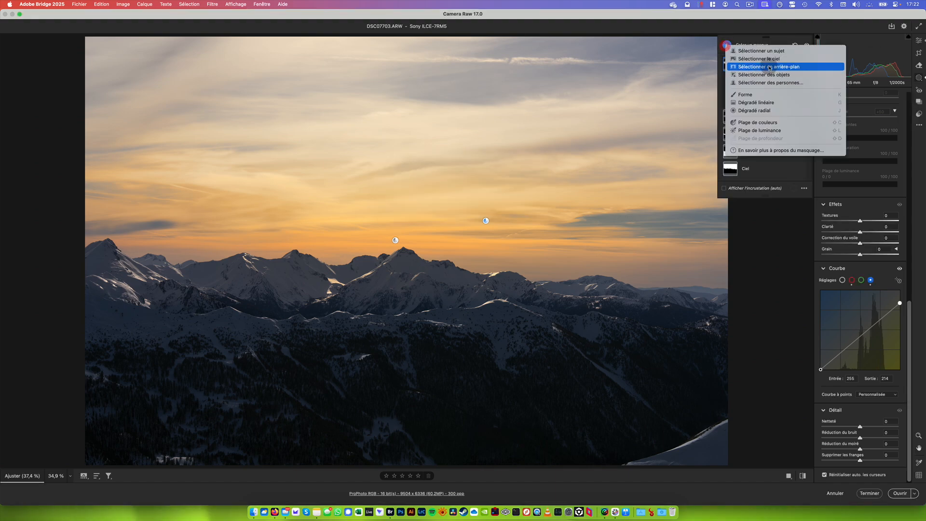
left_click(787, 126)
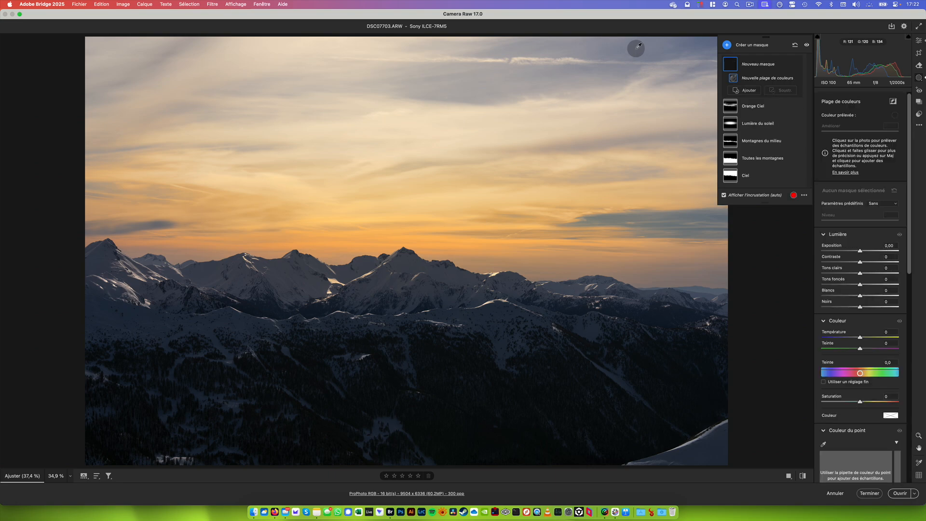
left_click(636, 48)
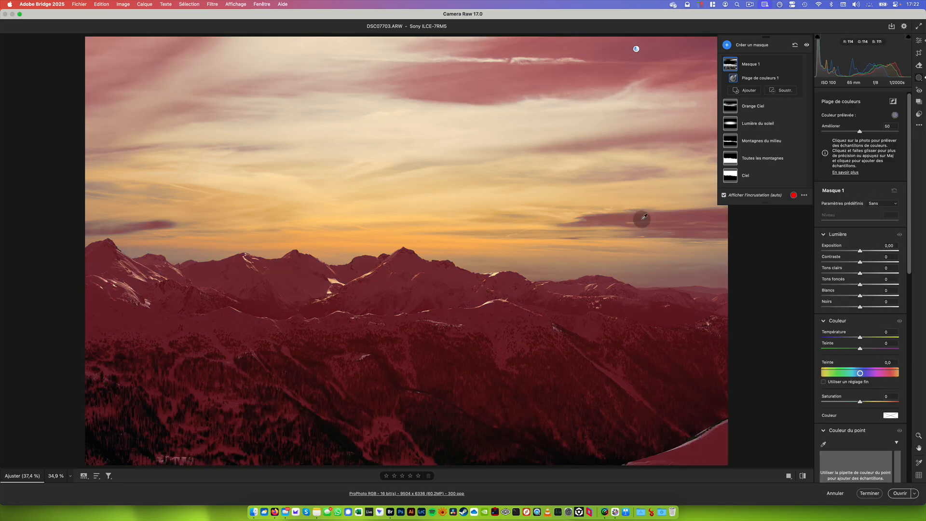
Step: Set the new colour range's refinement to 44 and try to subtract a background selection from its mask
left_click_drag(859, 131, 856, 131)
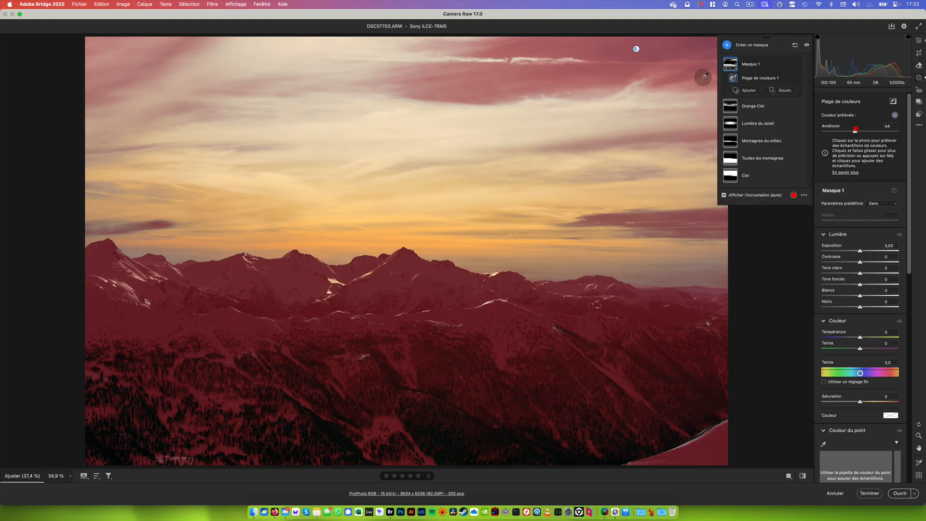
left_click(780, 90)
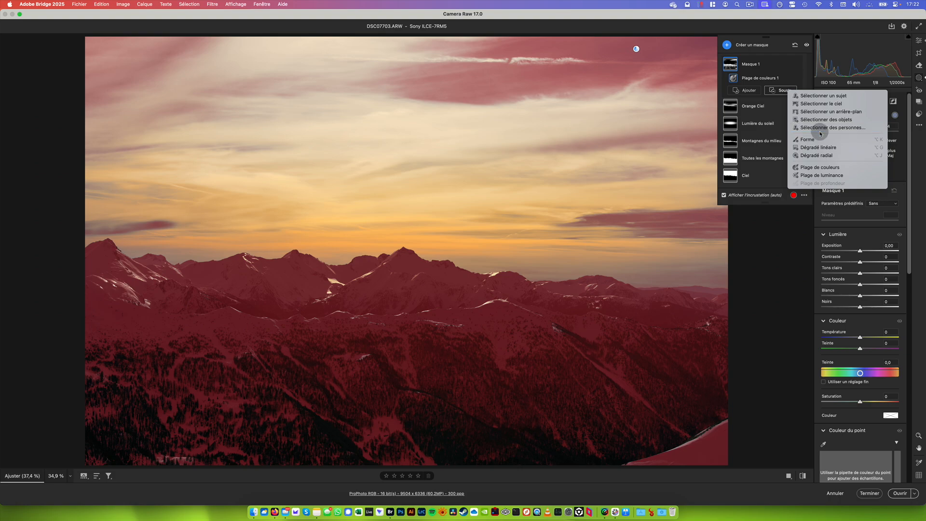
left_click(828, 113)
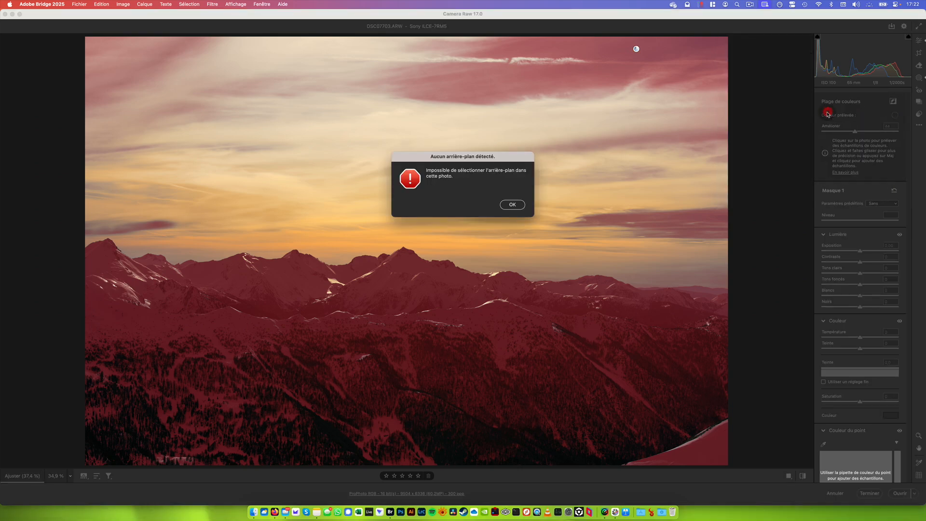
left_click(515, 203)
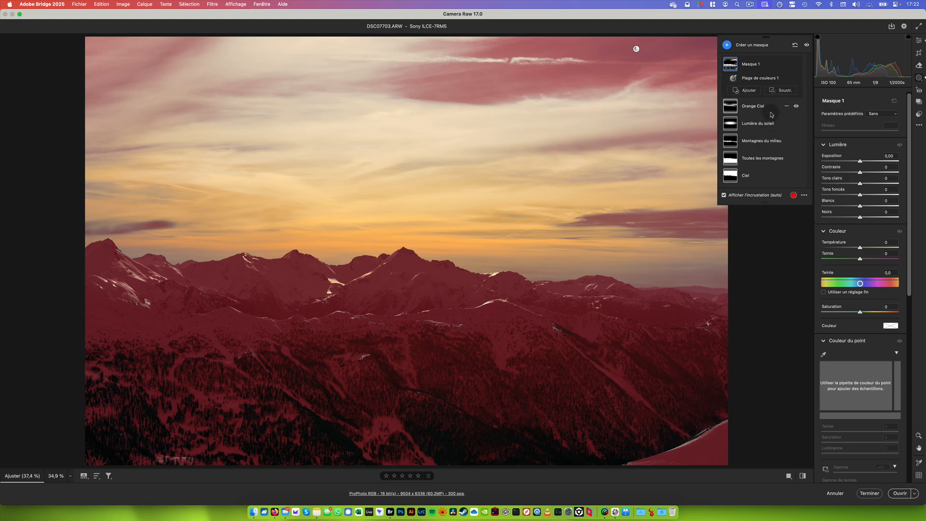
left_click(786, 78)
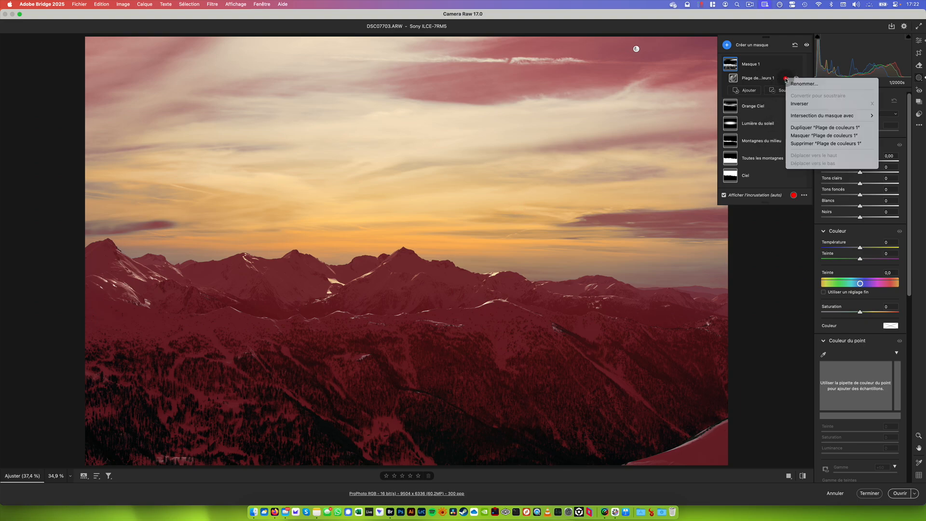
left_click(776, 43)
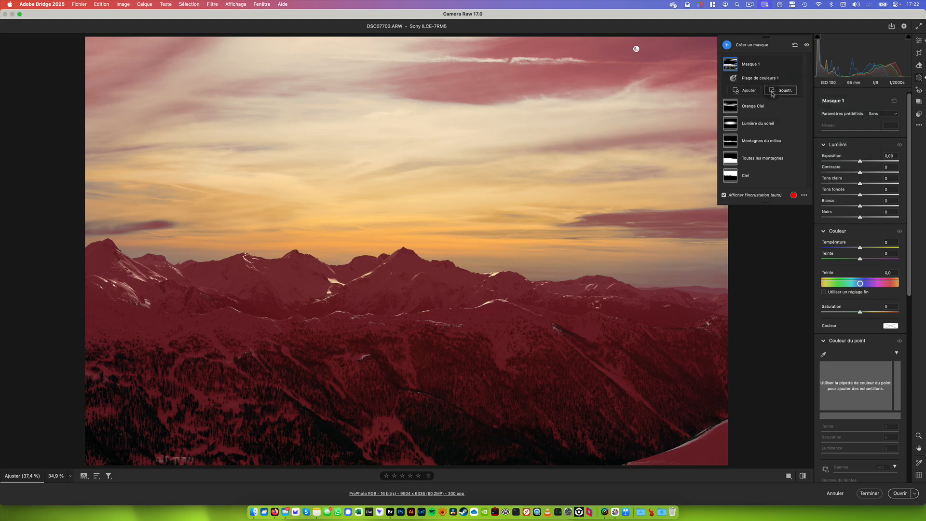
Step: Add a sky selection to Masque 1, invert that component and toggle its visibility to compare the coverage
left_click(745, 92)
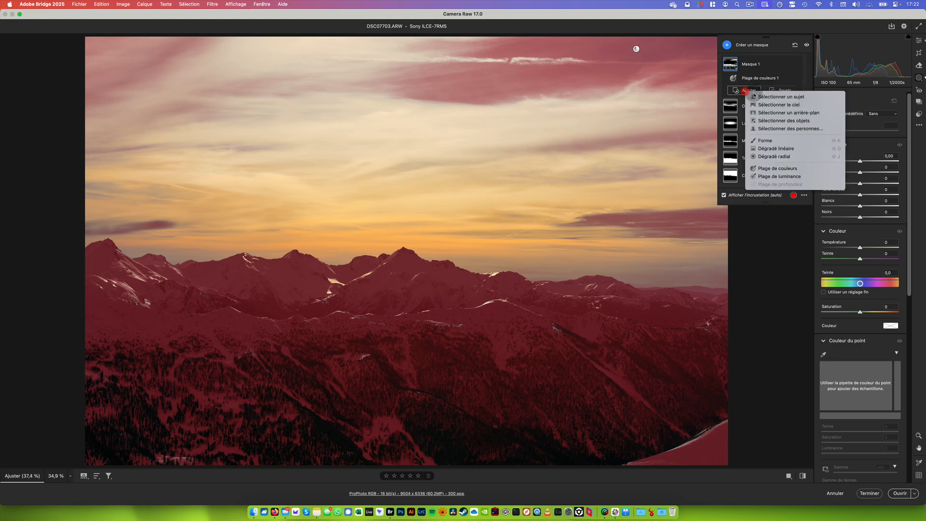
left_click(802, 104)
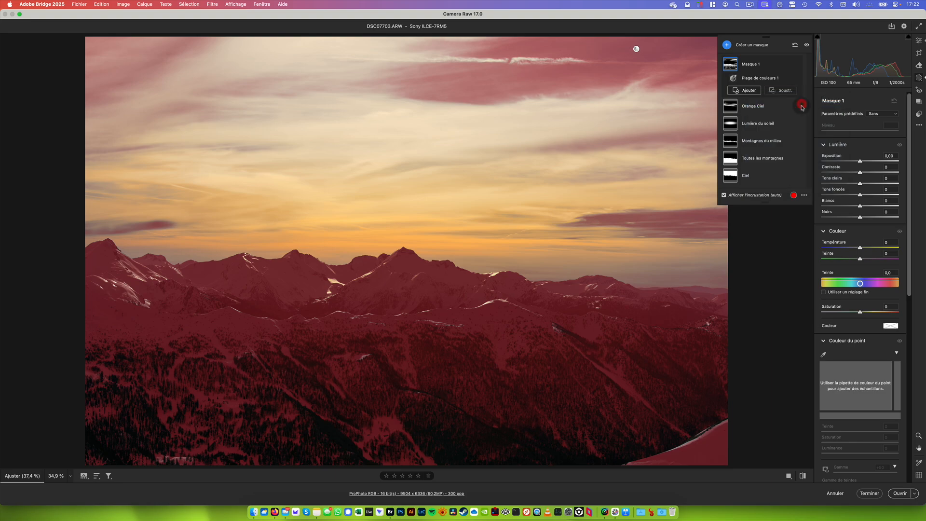
left_click(787, 77)
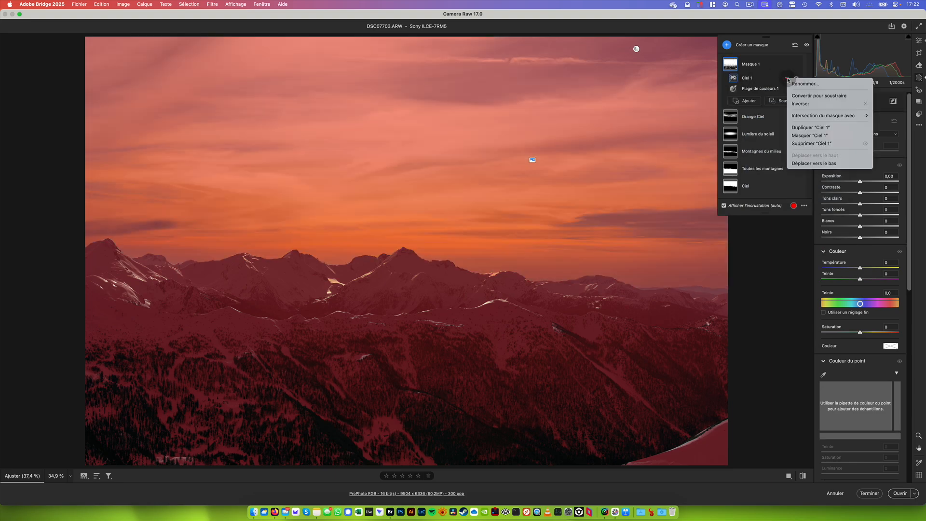
left_click(809, 104)
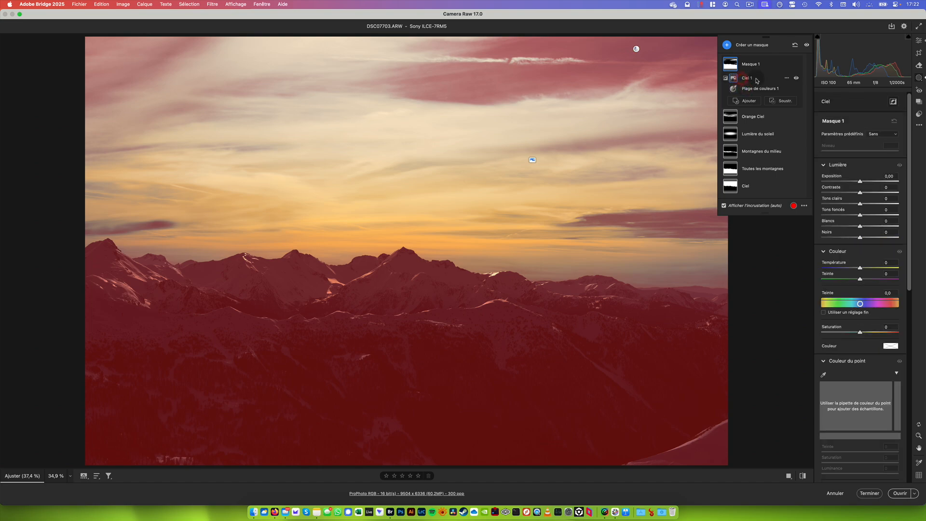
left_click(798, 78)
left_click(797, 79)
left_click(797, 78)
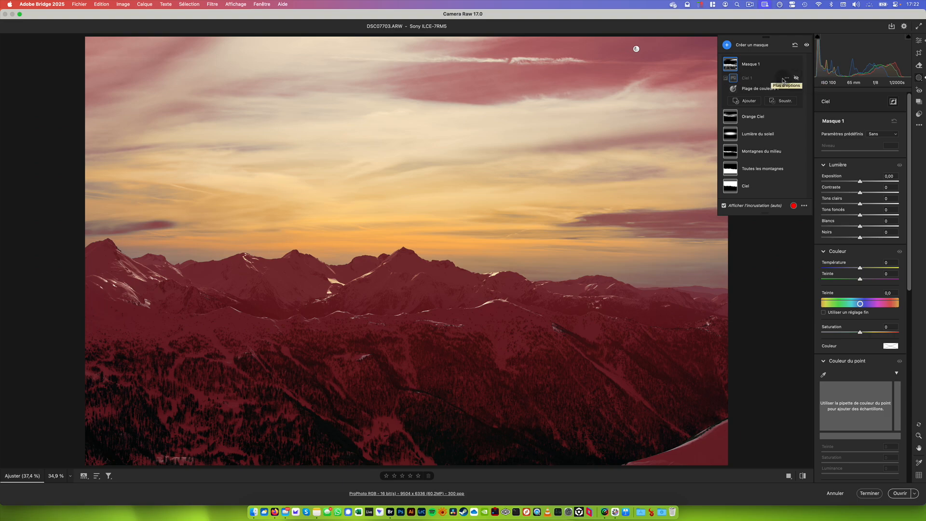
Step: Delete the inverted sky component from Masque 1 and reselect its colour range component
left_click(787, 77)
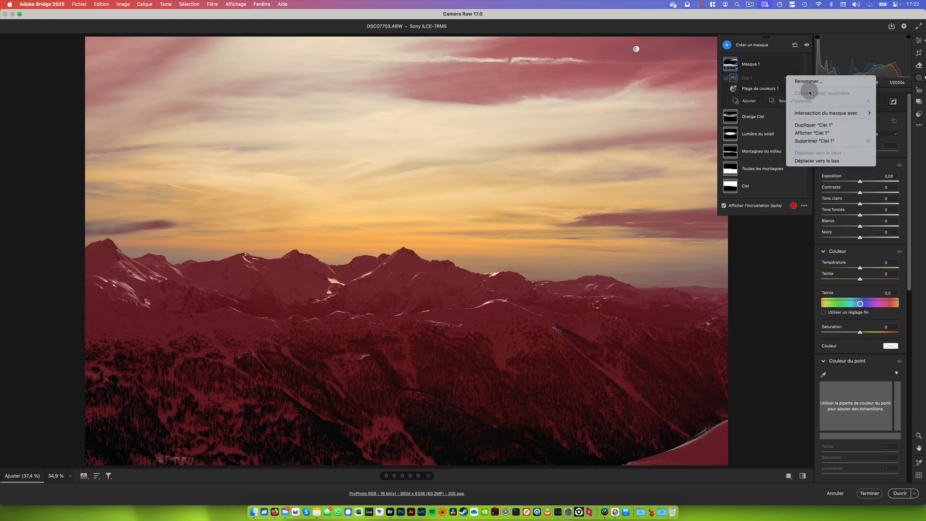
left_click(787, 78)
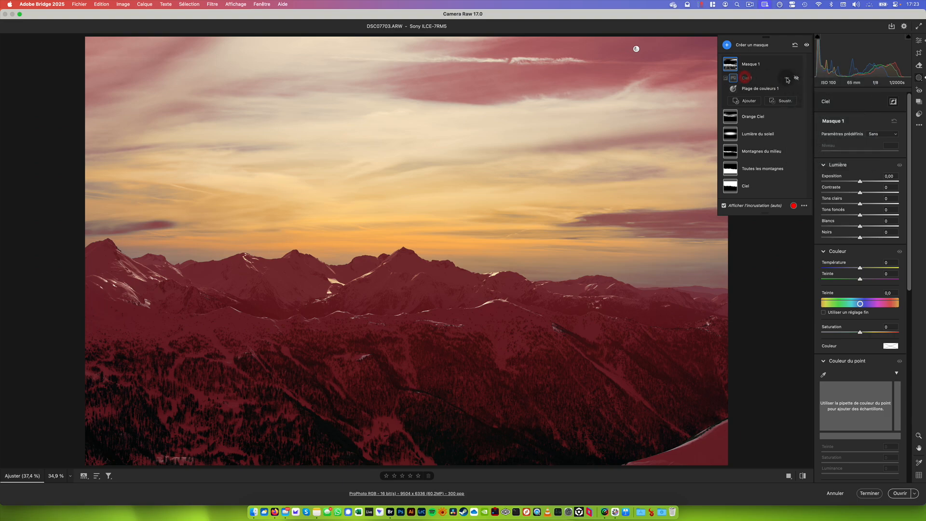
left_click(787, 78)
left_click(812, 142)
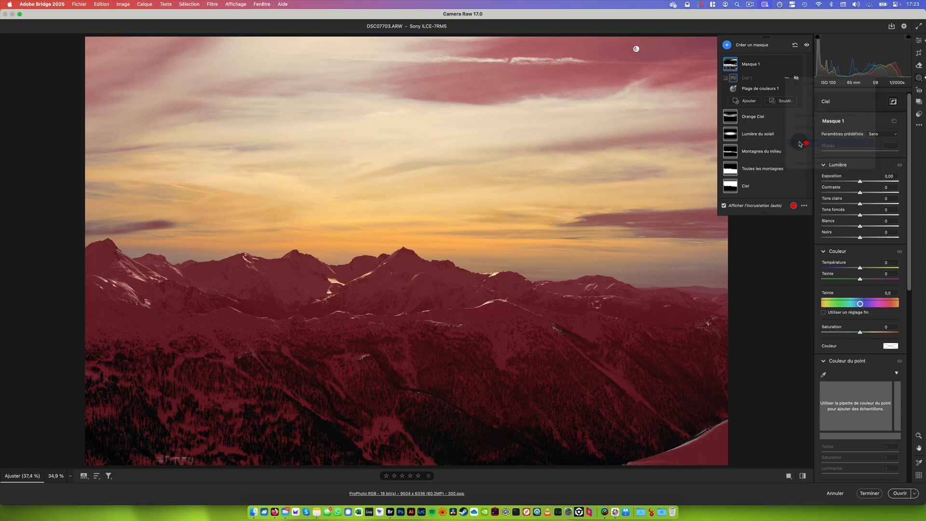
left_click(756, 79)
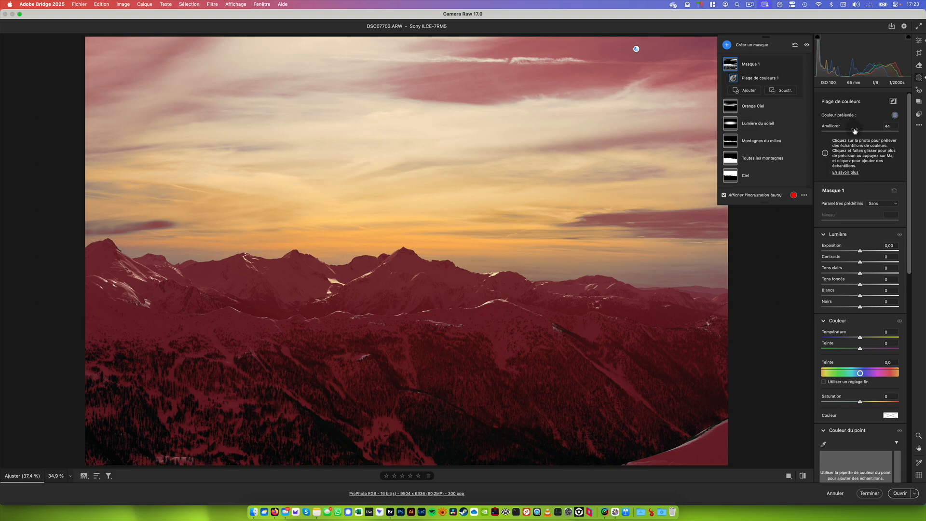
Step: Set the colour range's refinement to 43 and subtract a linear gradient drawn upward across the mountains
left_click_drag(855, 130, 857, 133)
left_click(780, 90)
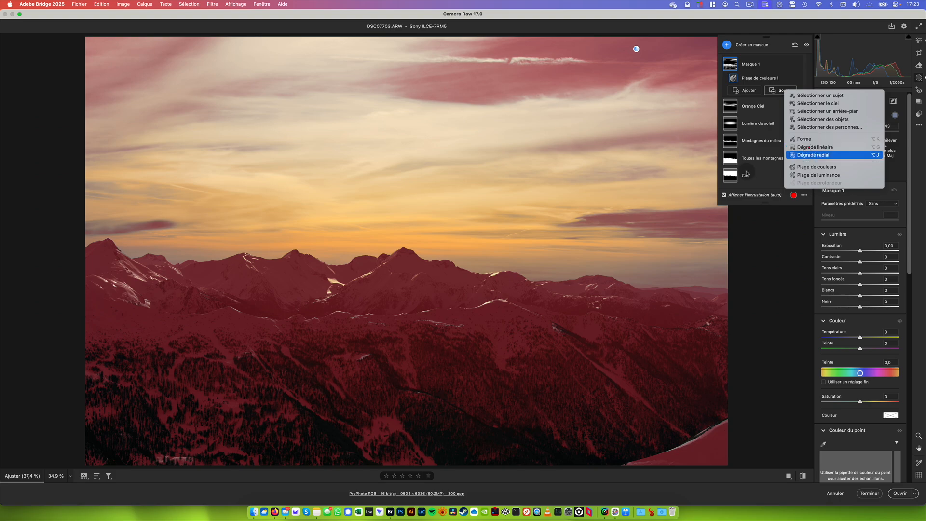
left_click(816, 147)
left_click_drag(423, 374, 425, 290)
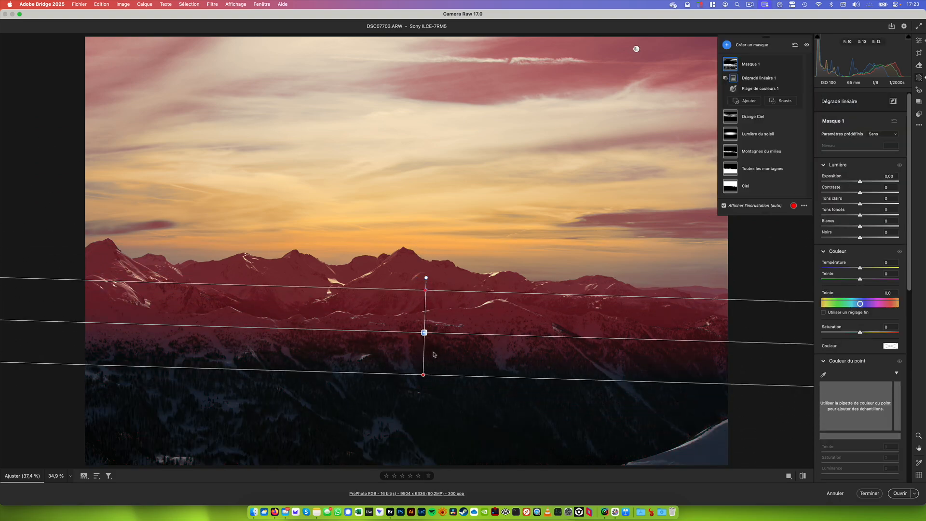
Step: Narrow the subtracted linear gradient, move it just above the mountain ridge and tilt it downward toward the photo's right
left_click_drag(423, 375, 432, 245)
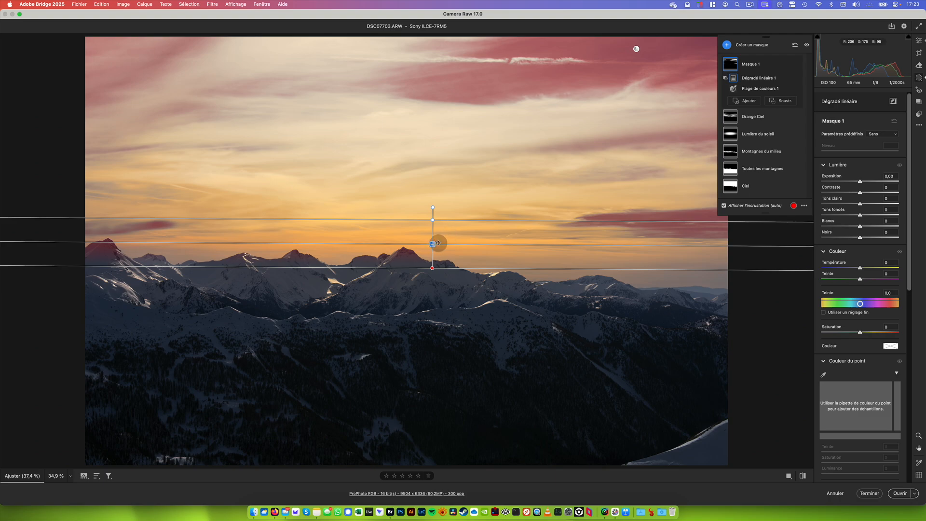
left_click_drag(433, 244, 422, 238)
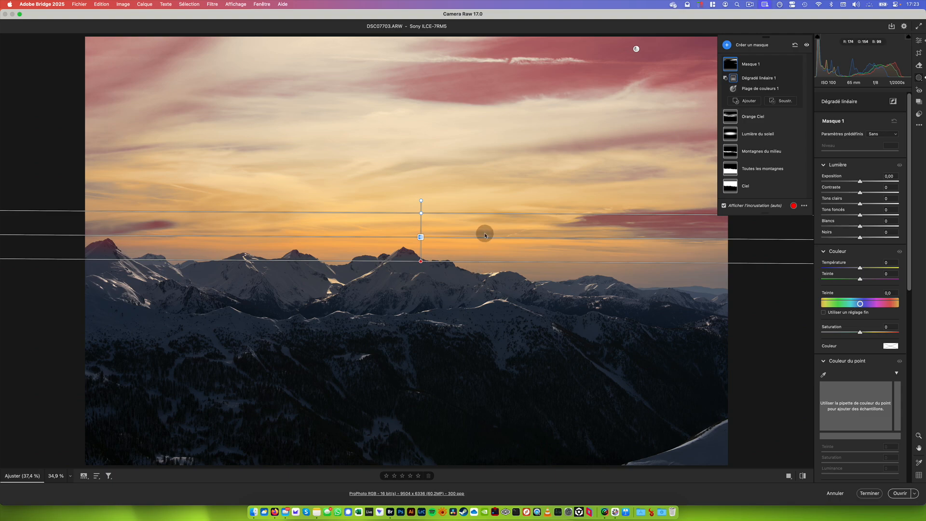
left_click_drag(485, 240, 482, 241)
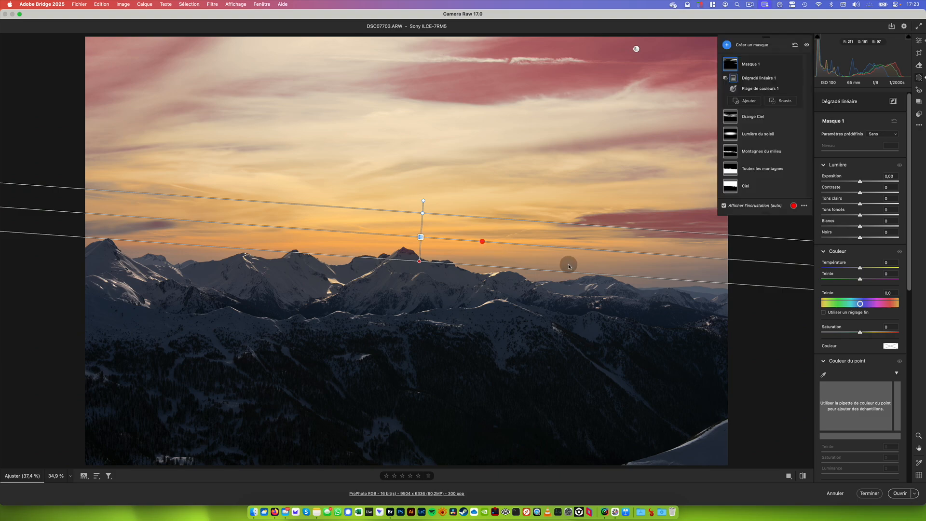
Step: Hide the mask overlay and set the mask's blue curve to black point output 43 and white point input 232
left_click(908, 313)
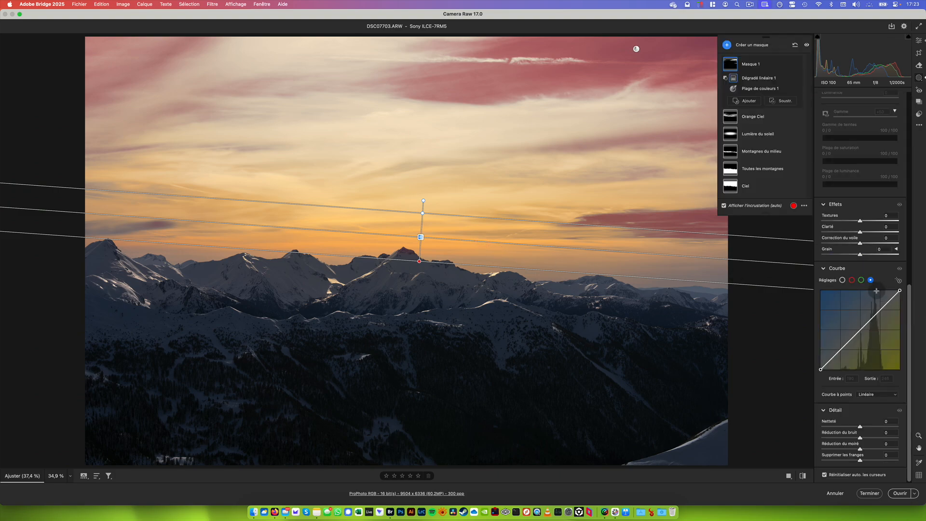
left_click(752, 206)
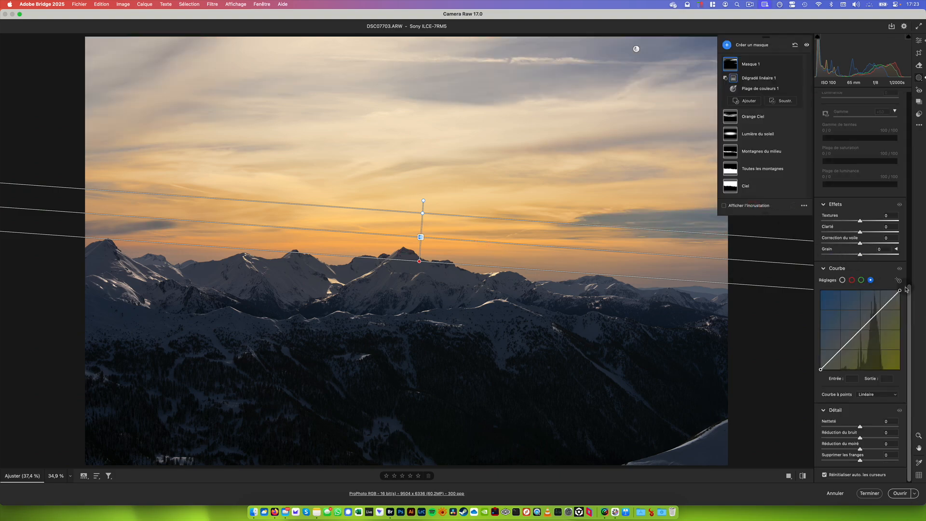
left_click_drag(900, 290, 900, 290)
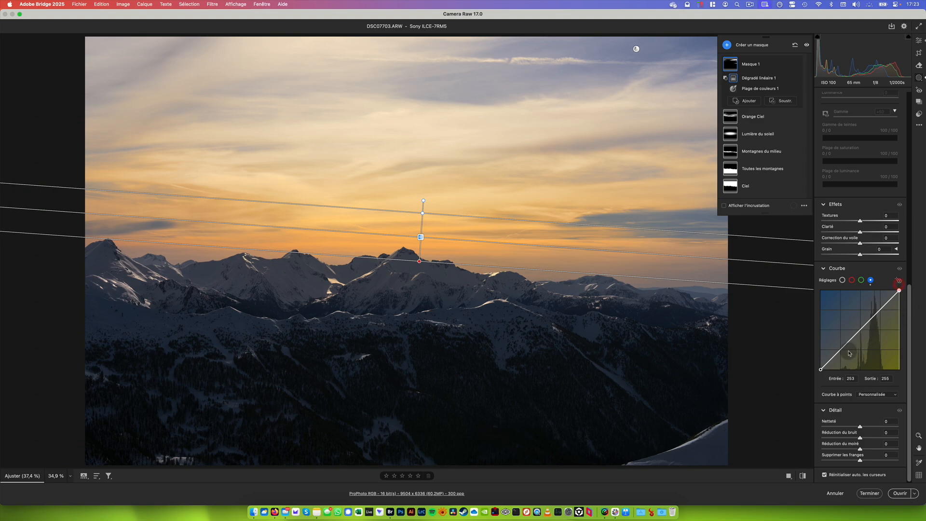
left_click_drag(821, 370, 821, 343)
left_click_drag(785, 309, 779, 313)
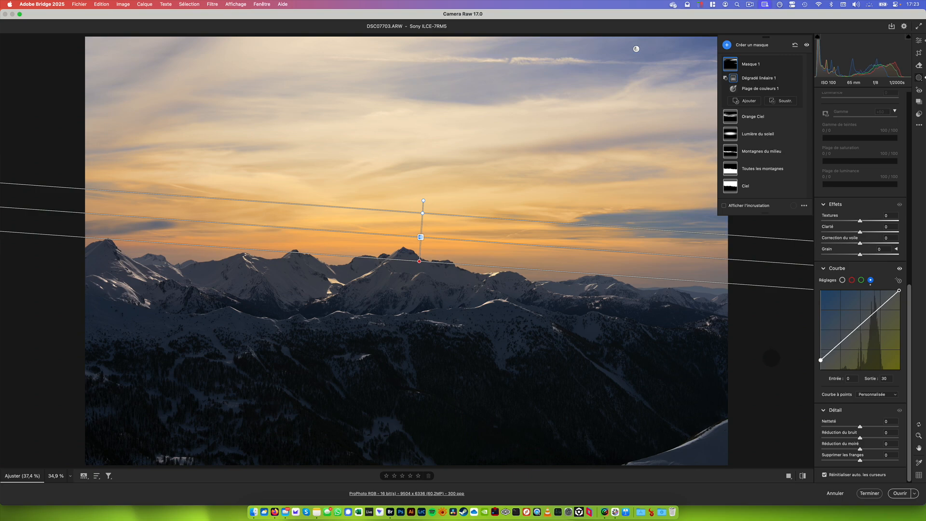
left_click_drag(770, 356, 770, 352)
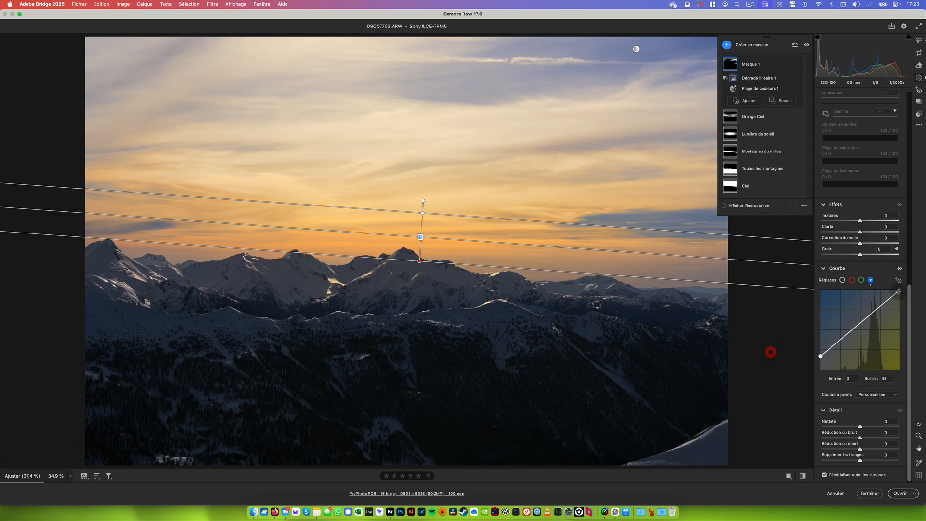
left_click_drag(895, 290, 894, 290)
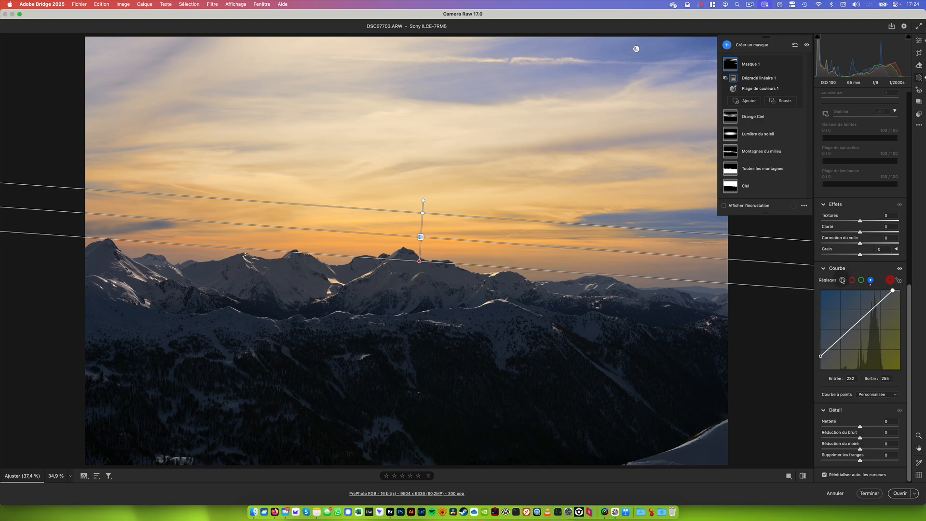
Step: Add a master curve point at input 152, output 153, and soften the blue curve's endpoints with the black point at output 23
left_click(842, 280)
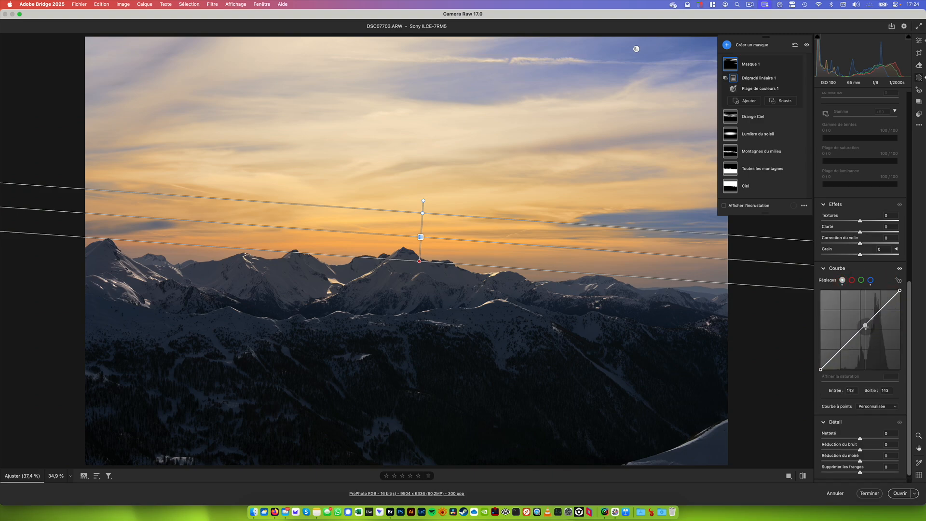
mouse_move(865, 326)
left_mouse_down()
mouse_move(869, 335)
mouse_move(869, 321)
left_mouse_up()
left_click(870, 280)
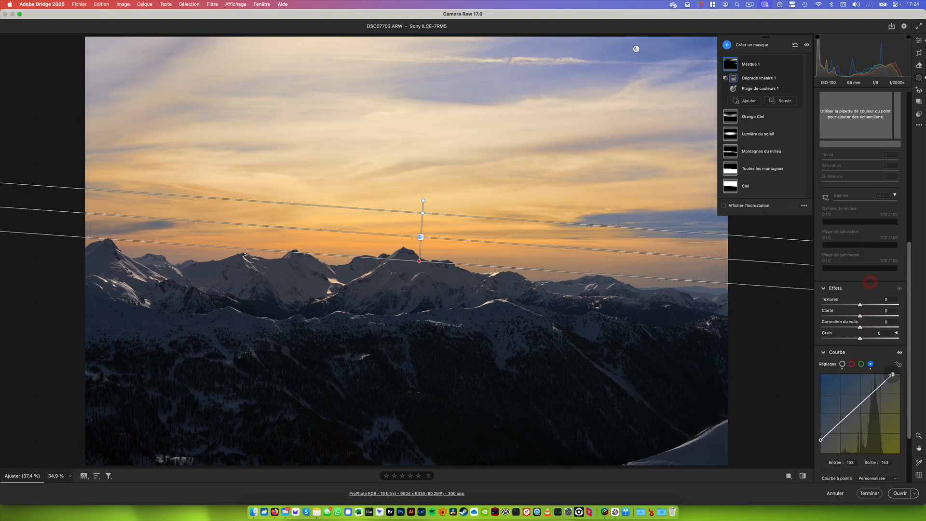
left_click_drag(893, 374, 896, 368)
left_click_drag(821, 440, 811, 447)
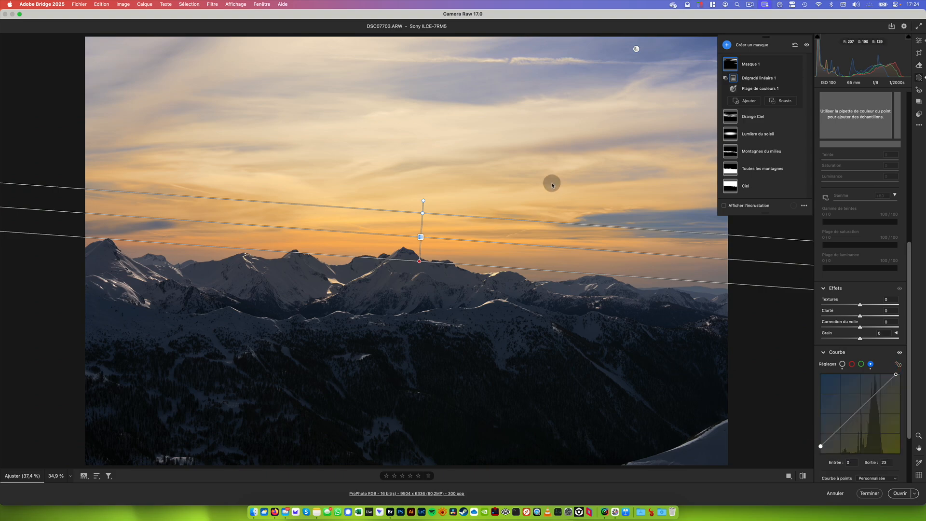
Step: Rename Masque 1 as "Bleu Ciel"
double_click(750, 65)
left_click(784, 65)
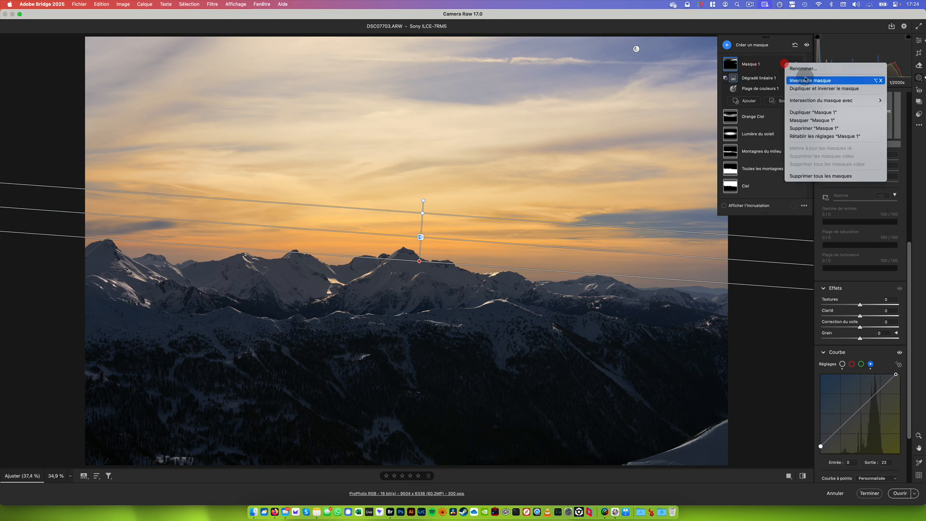
left_click(815, 68)
type("Bleu Ciel")
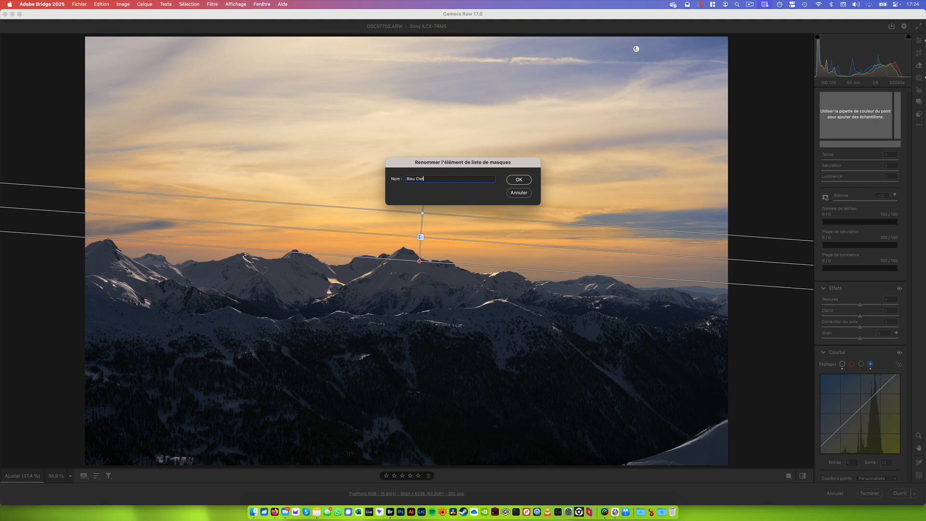
key("Return")
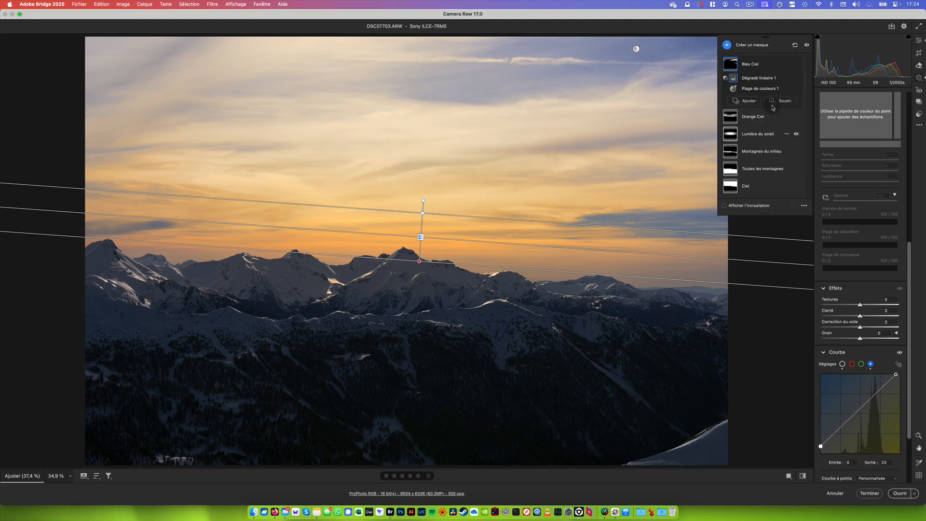
Step: Soften the blue curve of the Orange Ciel mask by setting its white point output to 233
left_click(758, 187)
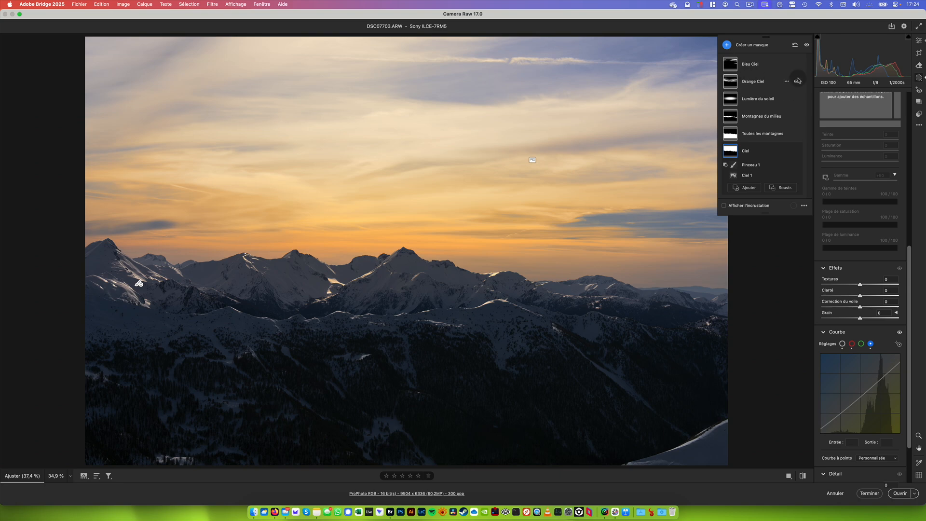
left_click(758, 83)
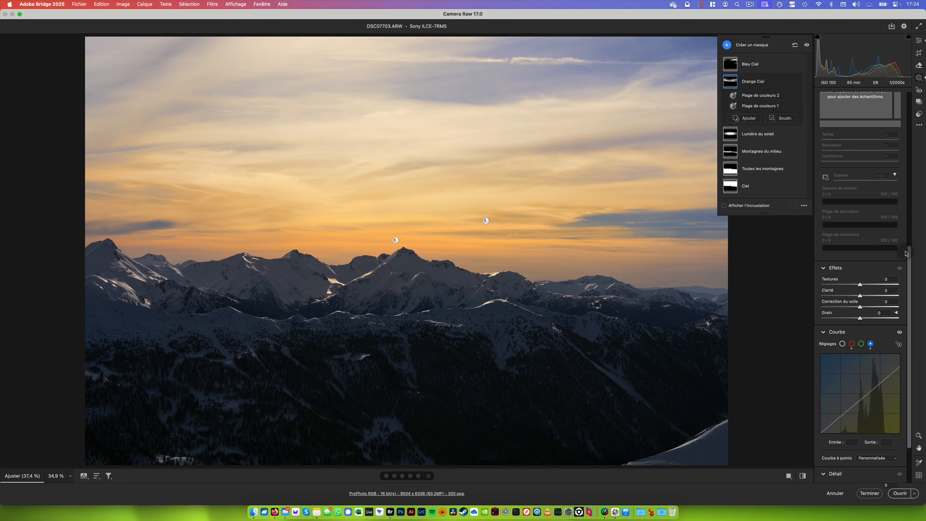
left_click_drag(911, 293, 912, 333)
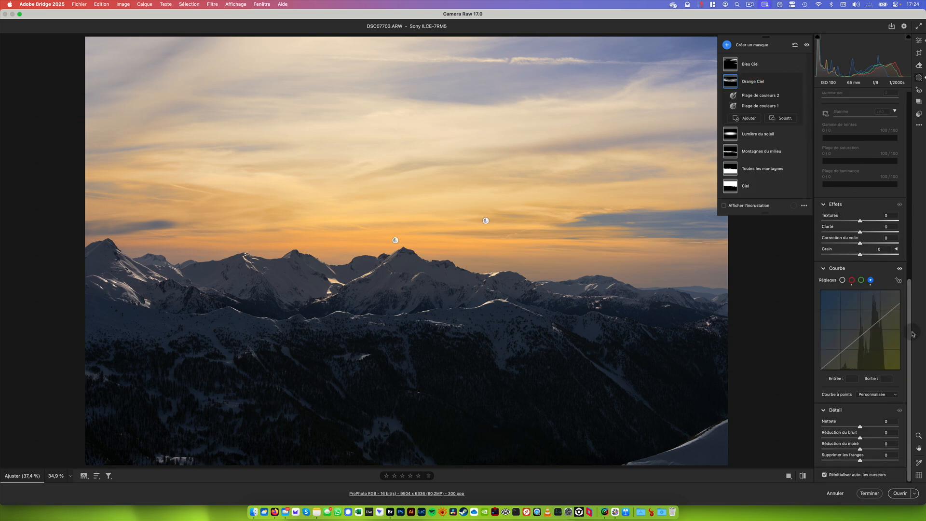
left_click(852, 281)
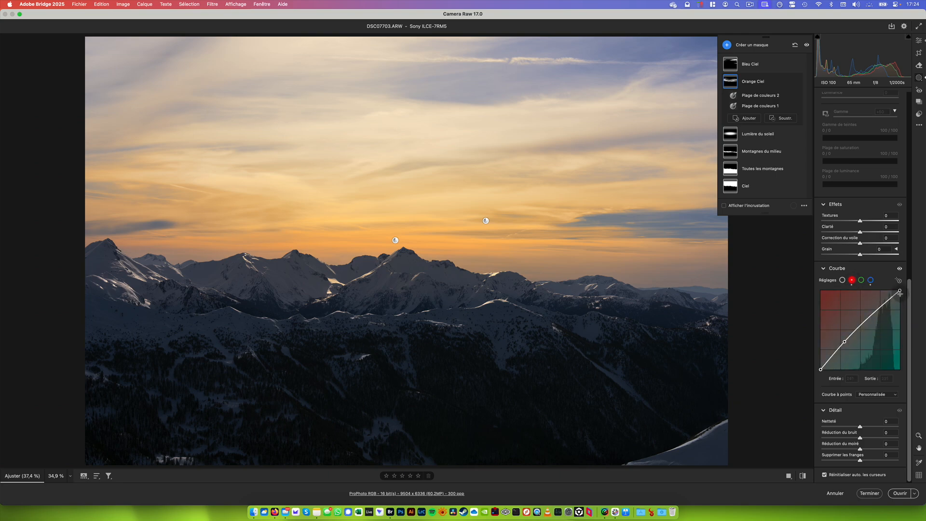
left_click(870, 280)
scroll(887, 360, "up", 3)
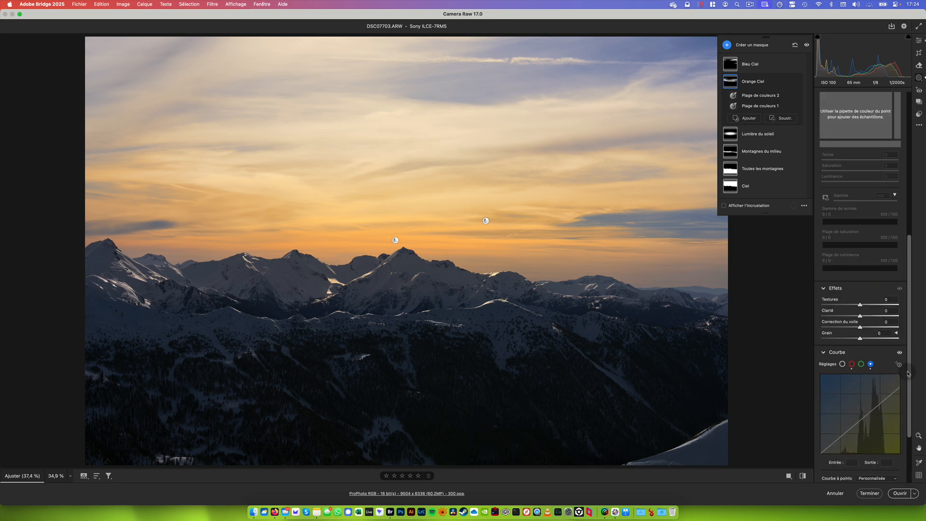
scroll(887, 359, "down", 3)
left_click(900, 307)
left_click_drag(900, 306, 901, 300)
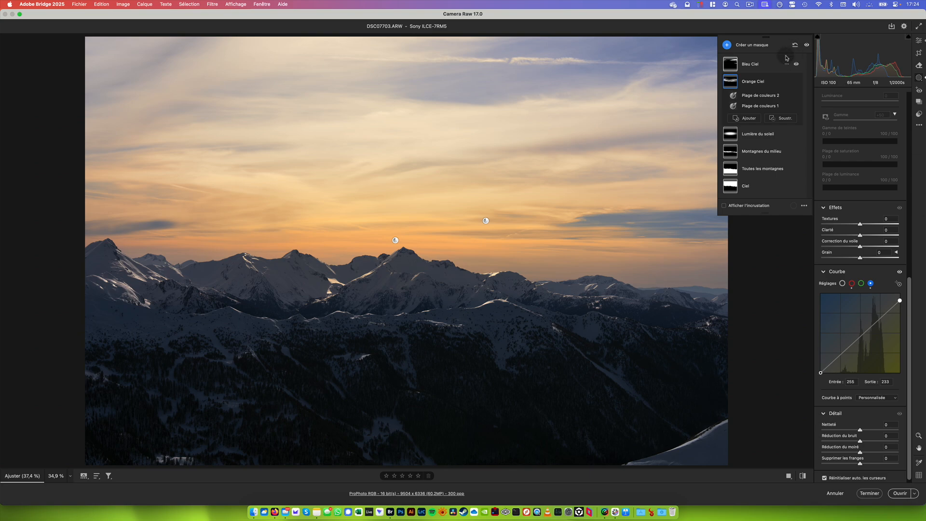
Step: Create a brush mask with a size 3 brush and automatic masking enabled
left_click(751, 45)
left_click(772, 95)
key("bracketleft")
key("bracketleft")
key("bracketleft")
key("bracketleft")
key("bracketleft")
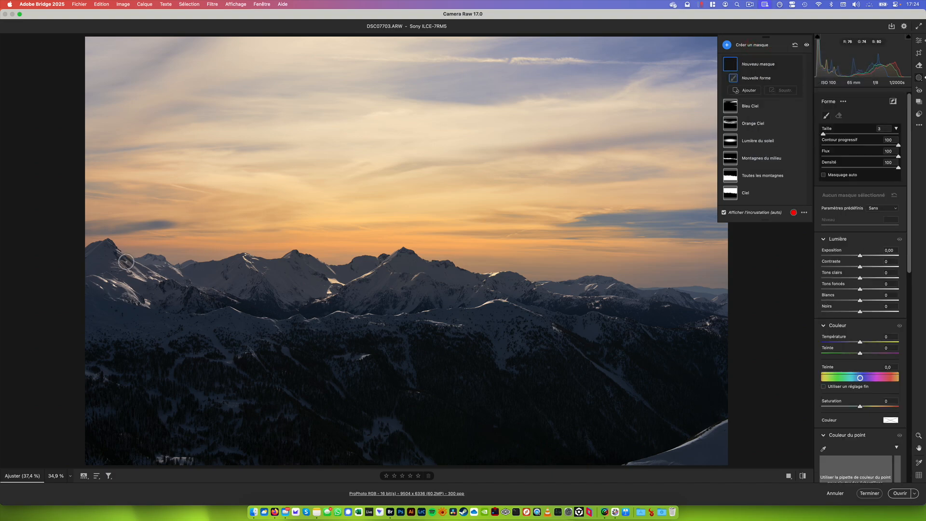
left_click(824, 174)
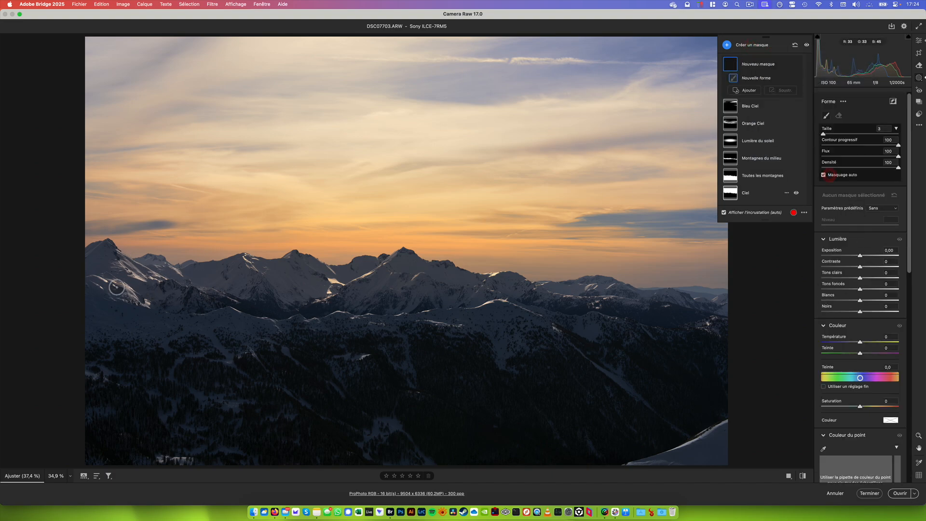
Step: Try painting the brush mask over the sunlit snow on the distant mountain slopes and ridges
left_click_drag(102, 280, 140, 300)
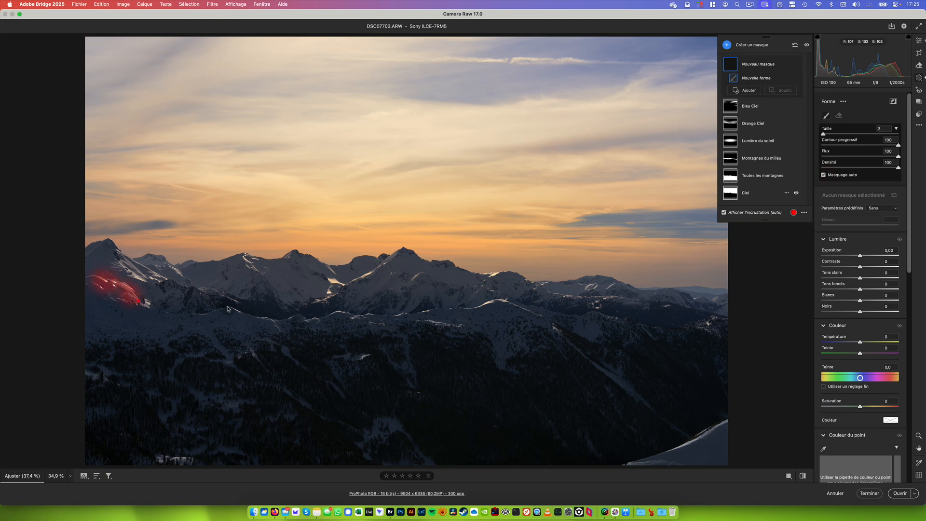
mouse_move(129, 260)
left_mouse_down()
mouse_move(144, 273)
mouse_move(174, 269)
mouse_move(164, 266)
left_mouse_up()
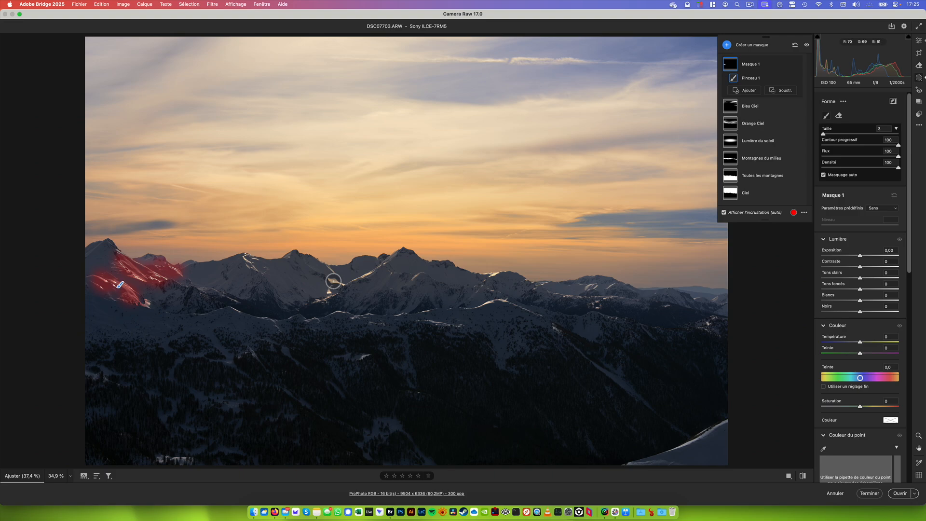
left_click_drag(333, 281, 324, 291)
left_click_drag(248, 261, 255, 265)
mouse_move(388, 269)
left_mouse_down()
mouse_move(356, 272)
mouse_move(350, 282)
left_mouse_up()
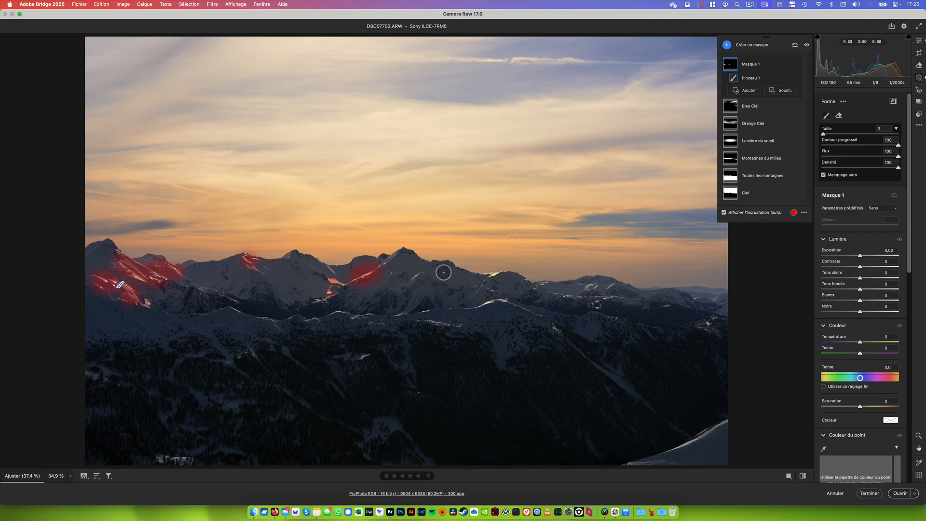
left_click(493, 274)
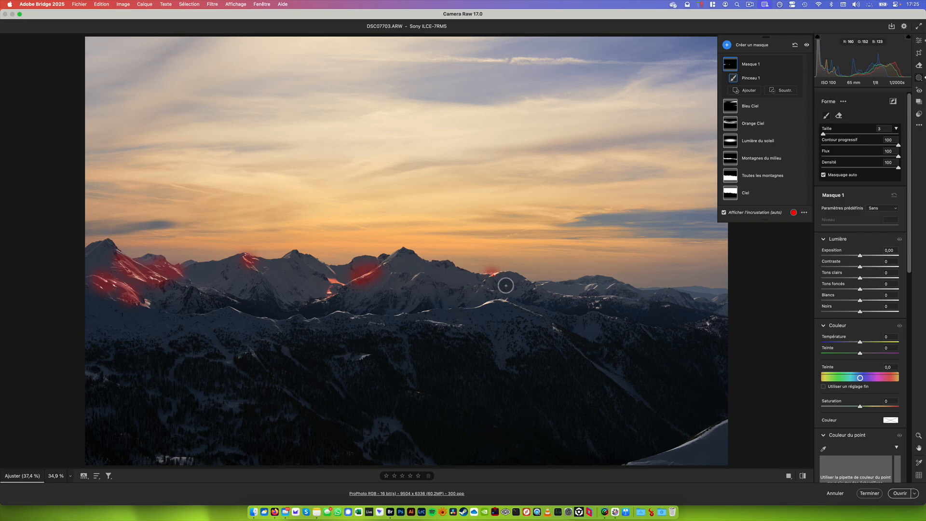
Step: Undo the last brush stroke and delete the painted mask
key("super+z")
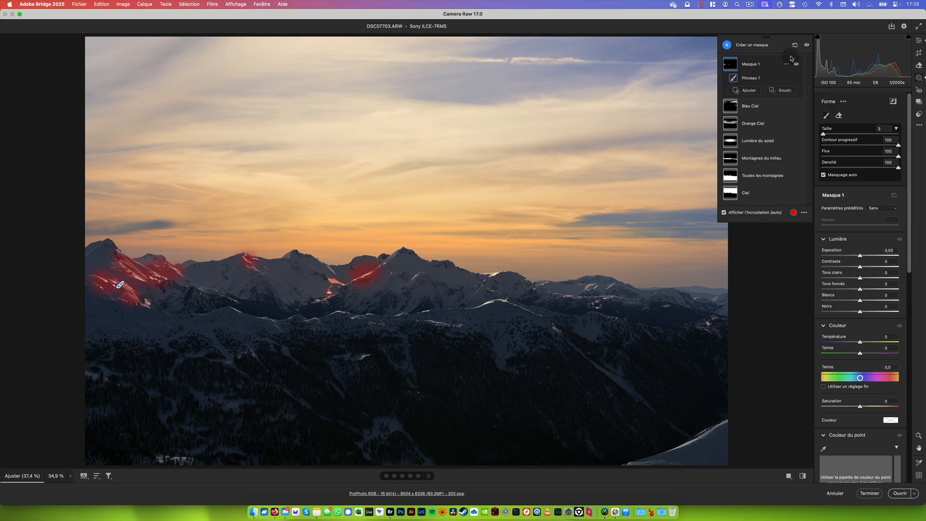
left_click(787, 64)
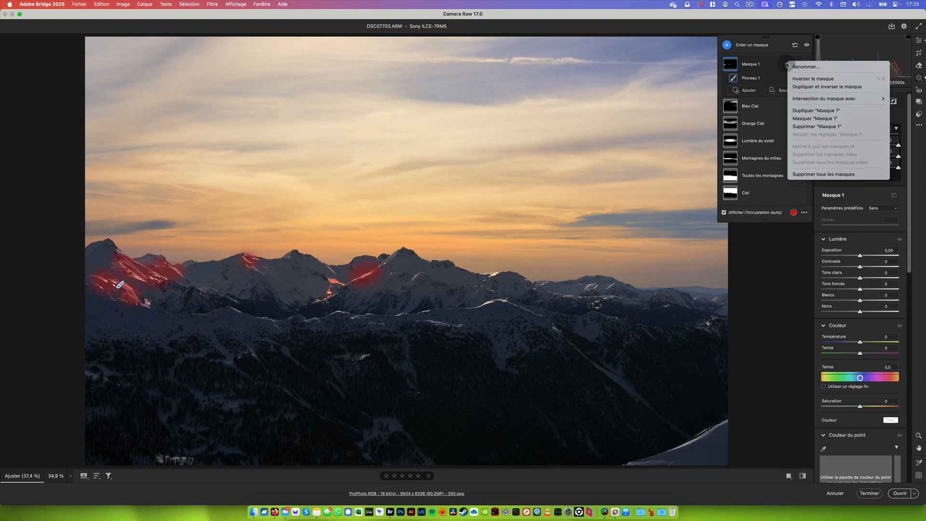
left_click(817, 126)
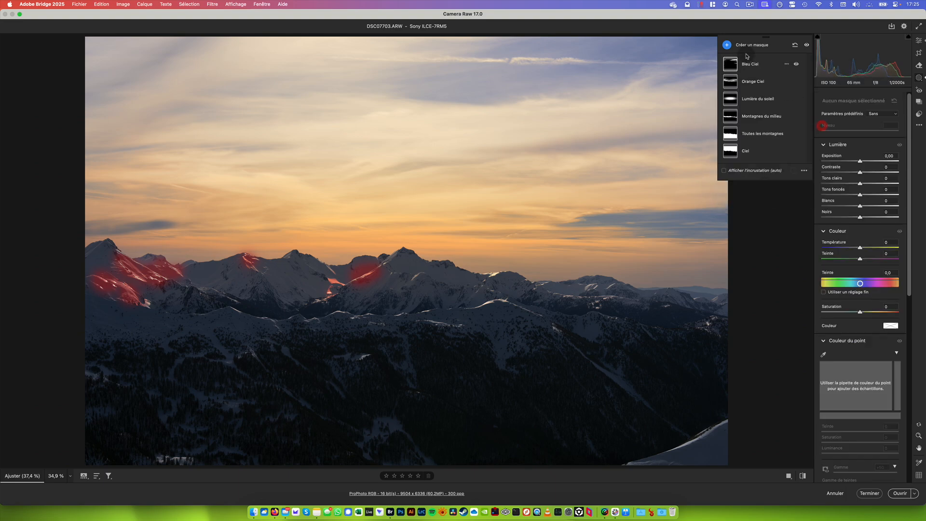
Step: Create a luminance range mask restricted to the brighter tones of the sunlit snow and subtract the sky from it
left_click(748, 46)
left_click(782, 127)
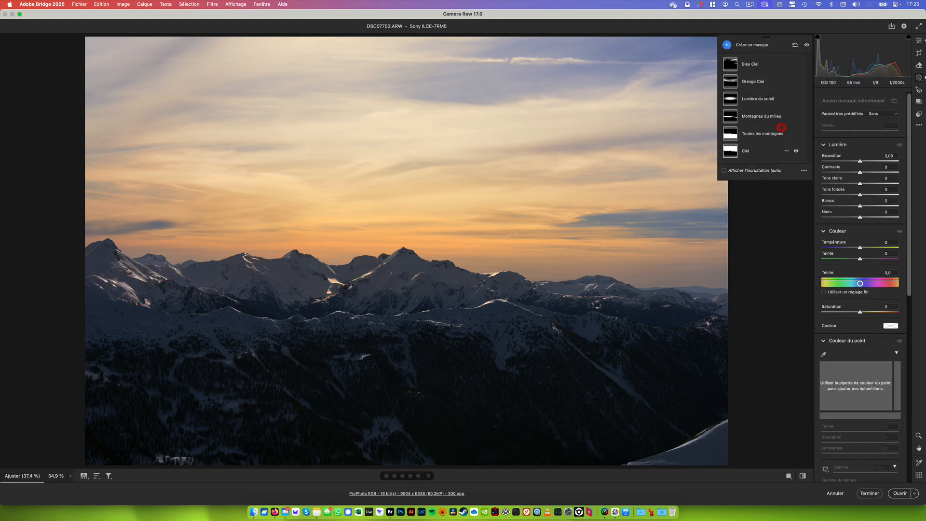
left_click(335, 280)
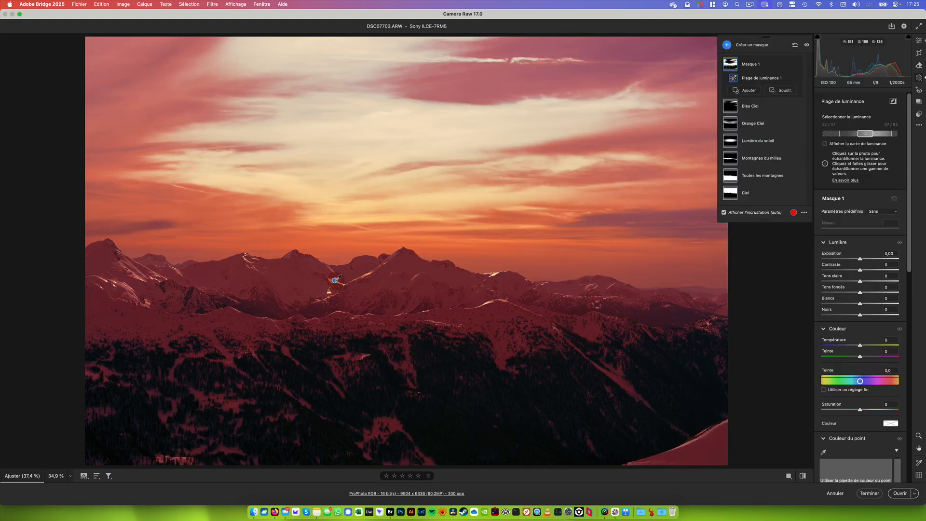
mouse_move(863, 132)
left_mouse_down()
mouse_move(885, 132)
mouse_move(862, 136)
mouse_move(879, 134)
mouse_move(871, 135)
left_mouse_up()
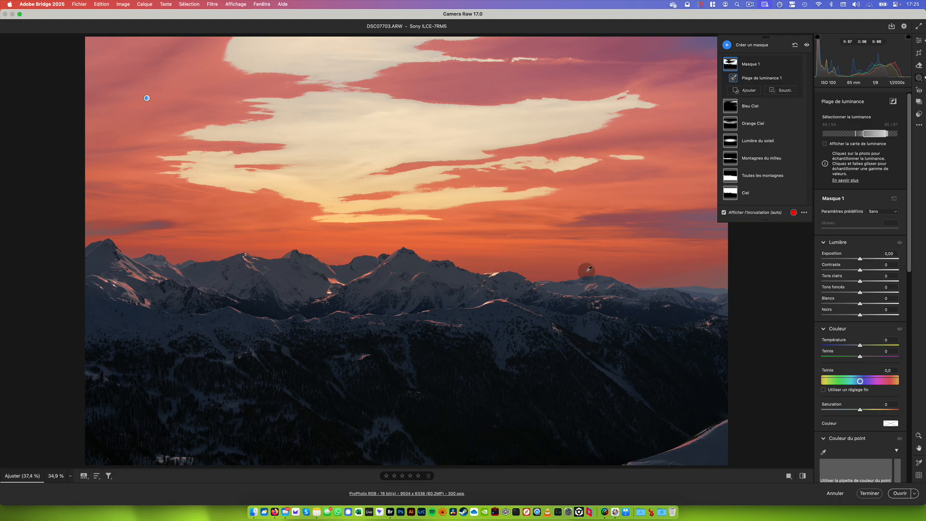
left_click(787, 91)
left_click(819, 104)
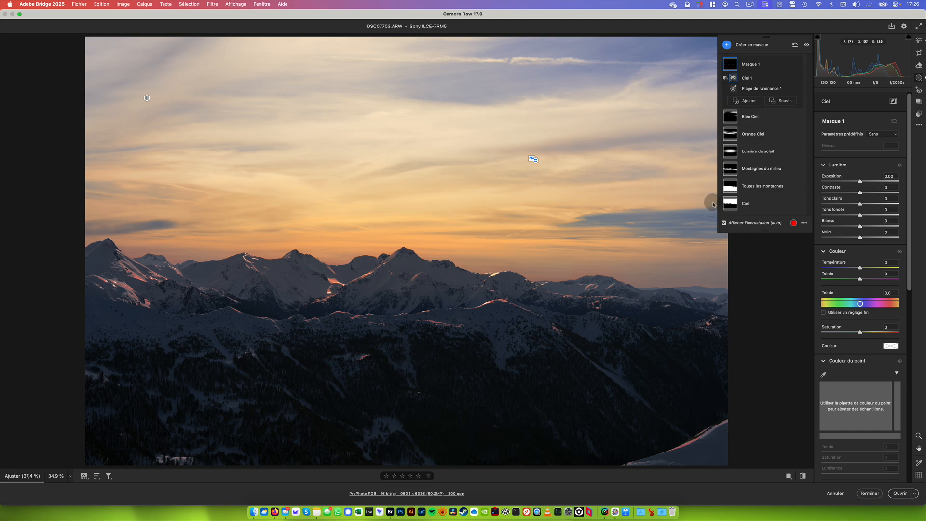
Step: Warm the snow highlights by setting the mask's blue curve white point output to 195 and red curve white point input to 216
left_click(911, 336)
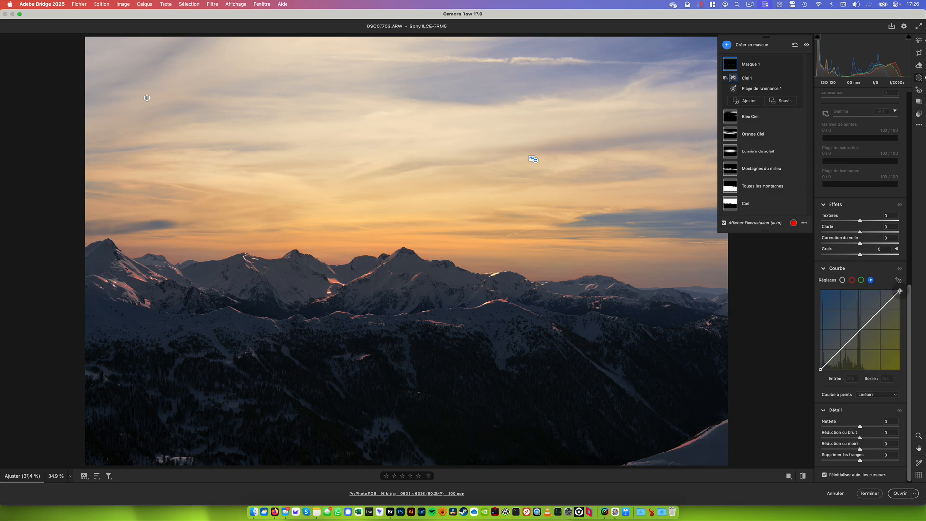
left_click_drag(899, 291, 900, 310)
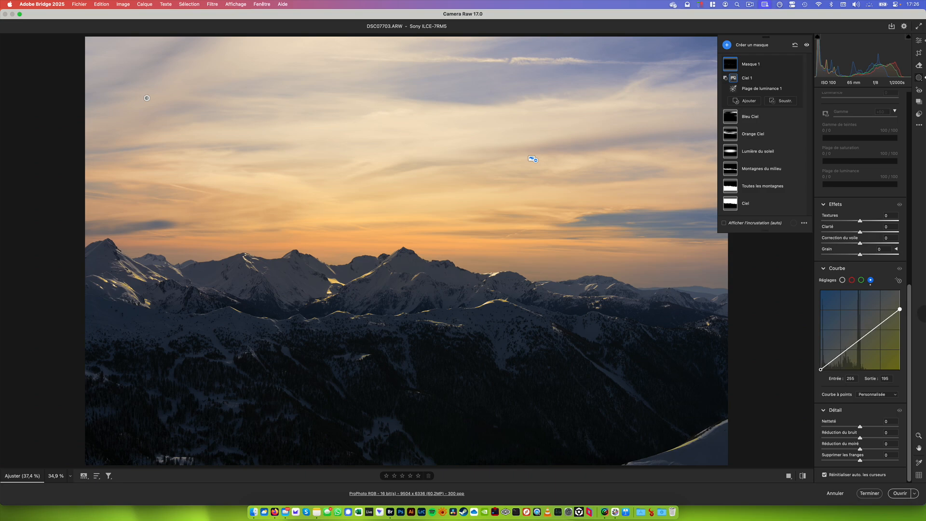
left_click(852, 279)
left_click_drag(900, 290, 888, 290)
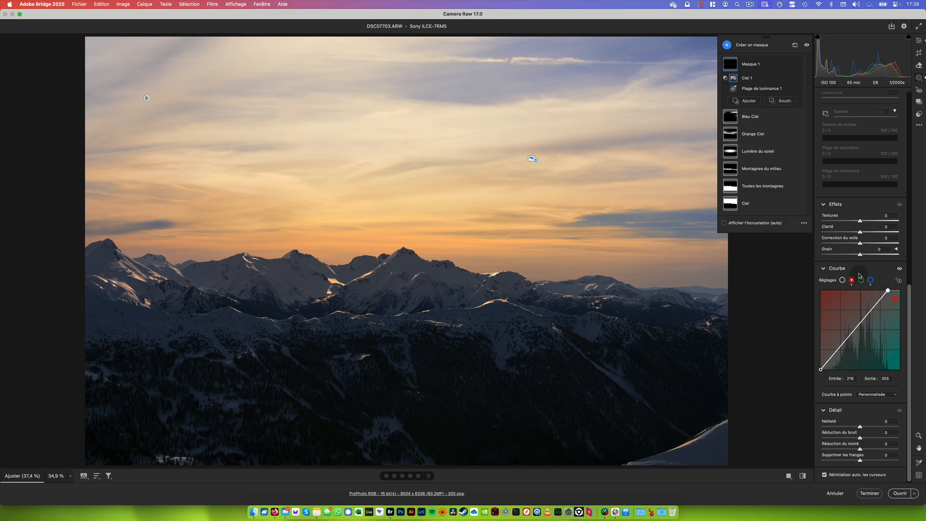
Step: Lower the blue curve's white point further and set the master curve's white point output to 233
left_click(870, 280)
left_click_drag(900, 393, 899, 407)
left_click(842, 364)
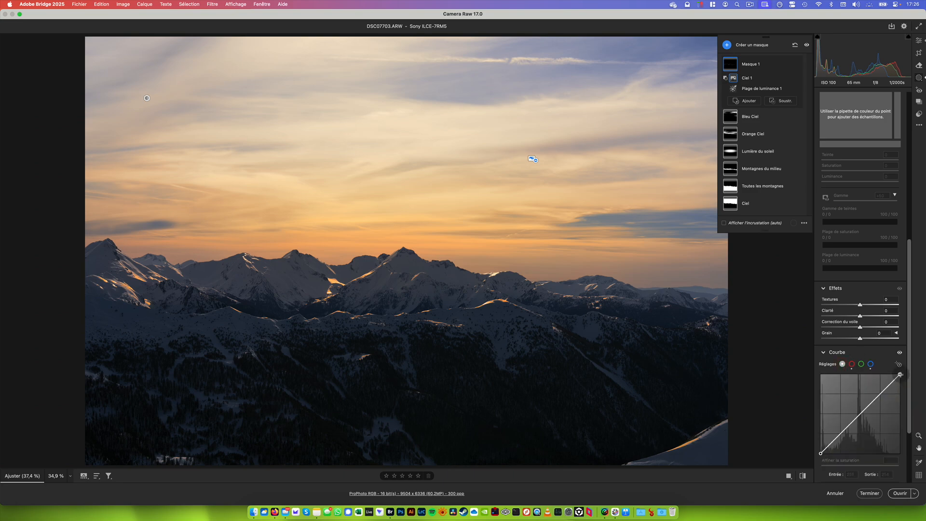
left_click_drag(900, 375, 883, 375)
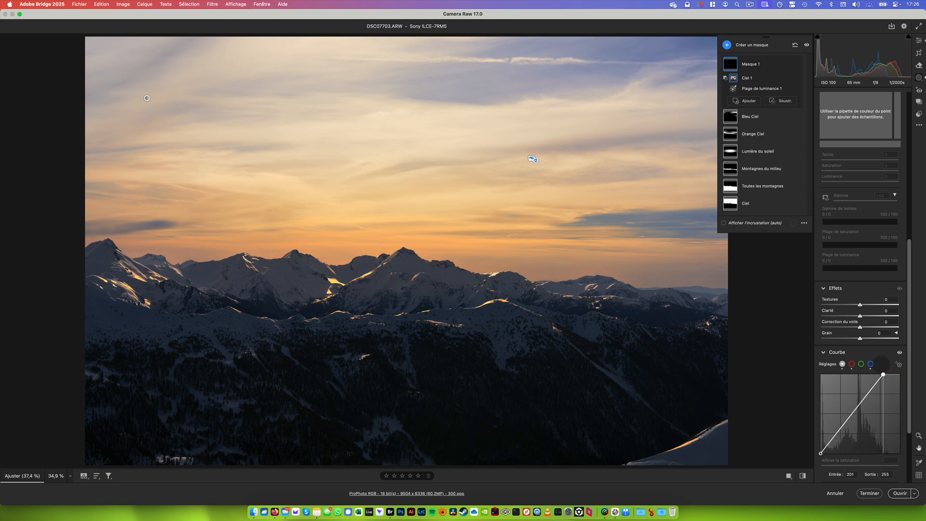
left_click_drag(884, 374, 922, 381)
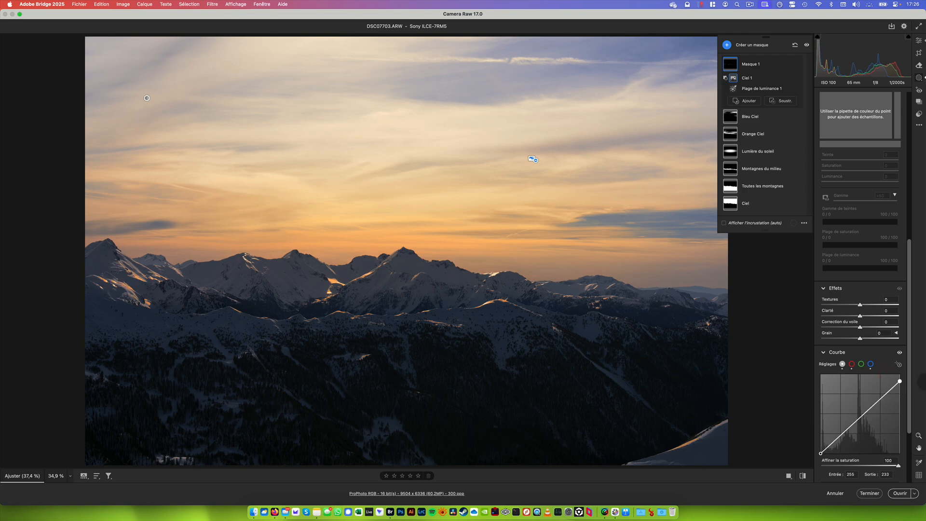
Step: Readjust the mask's blue curve white point and set the red curve's white point input to 235
left_click(870, 364)
left_click_drag(911, 390, 893, 374)
left_click(852, 364)
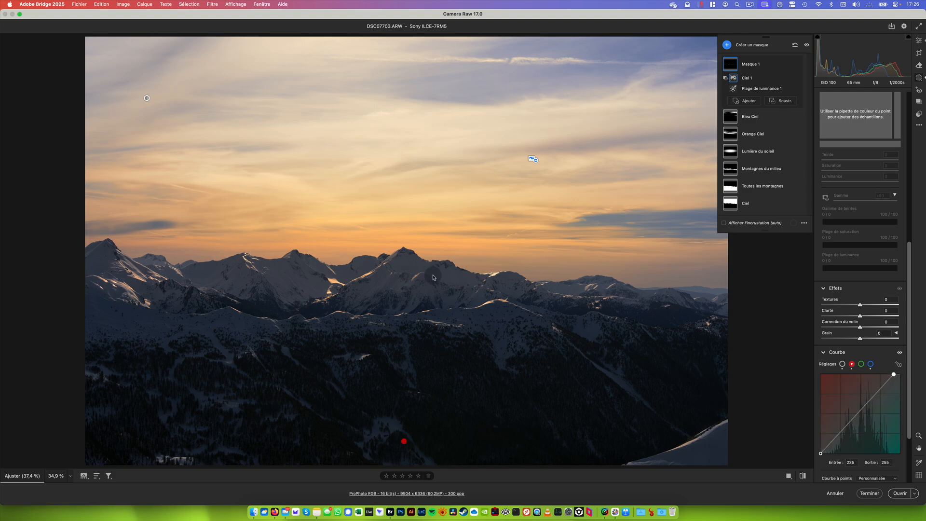
Step: Examine the snow highlights and sky at 100 % zoom, comparing the photo with and without the edits
left_click(64, 476)
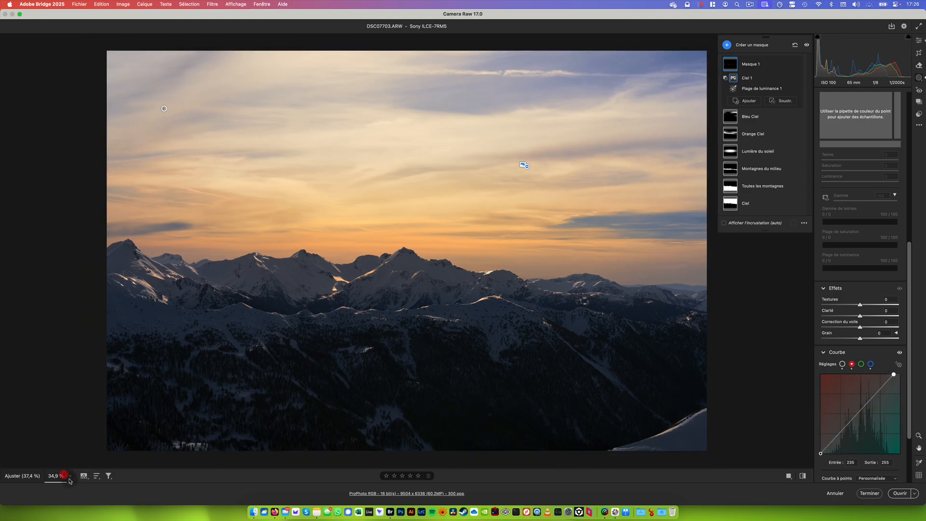
left_click(107, 430)
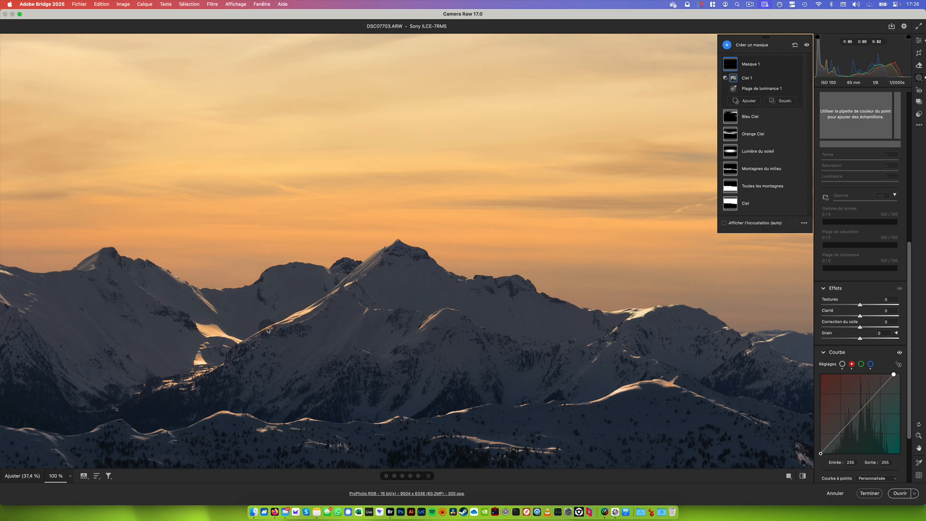
left_click(803, 477)
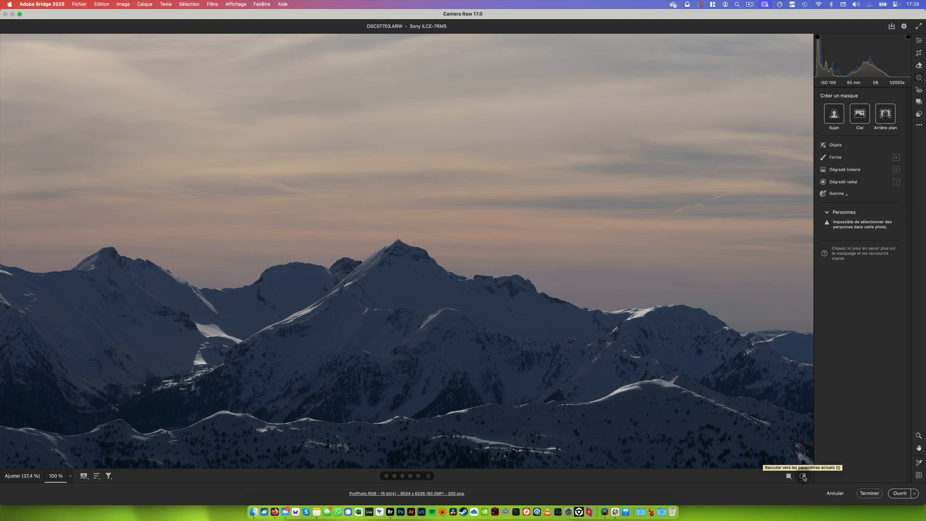
left_click(803, 476)
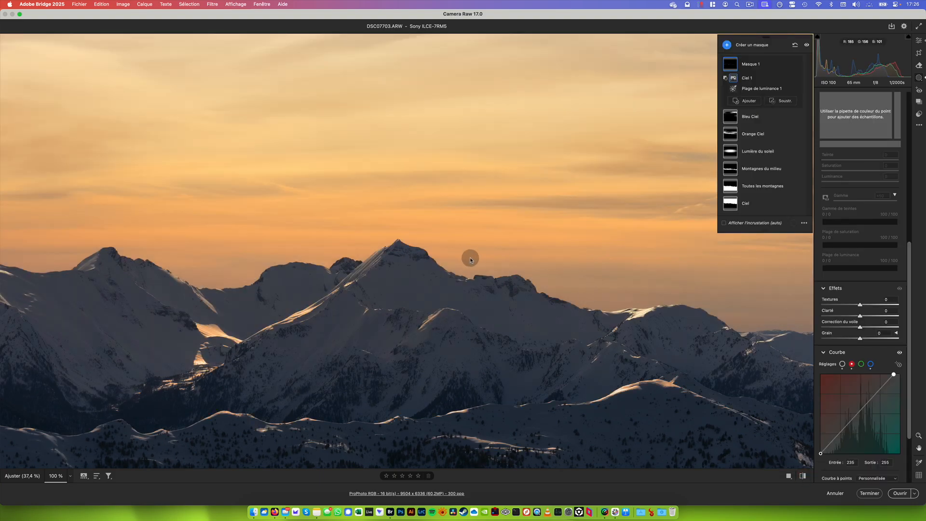
mouse_move(430, 285)
left_mouse_down()
mouse_move(529, 248)
mouse_move(657, 258)
mouse_move(235, 232)
mouse_move(216, 260)
left_mouse_up()
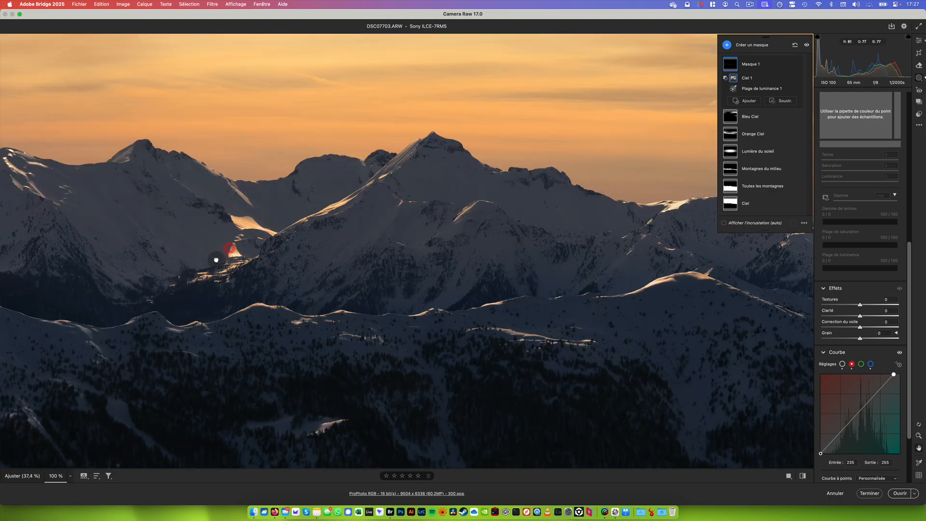
left_click_drag(530, 300, 385, 264)
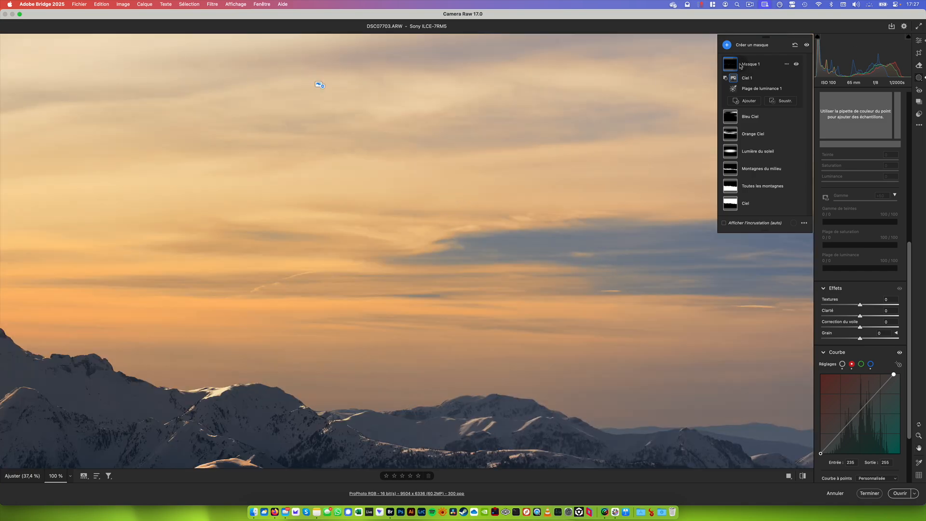
Step: Rename Masque 1 as "Reflets orange"
left_click(787, 64)
left_click(823, 97)
type("Reflets orange")
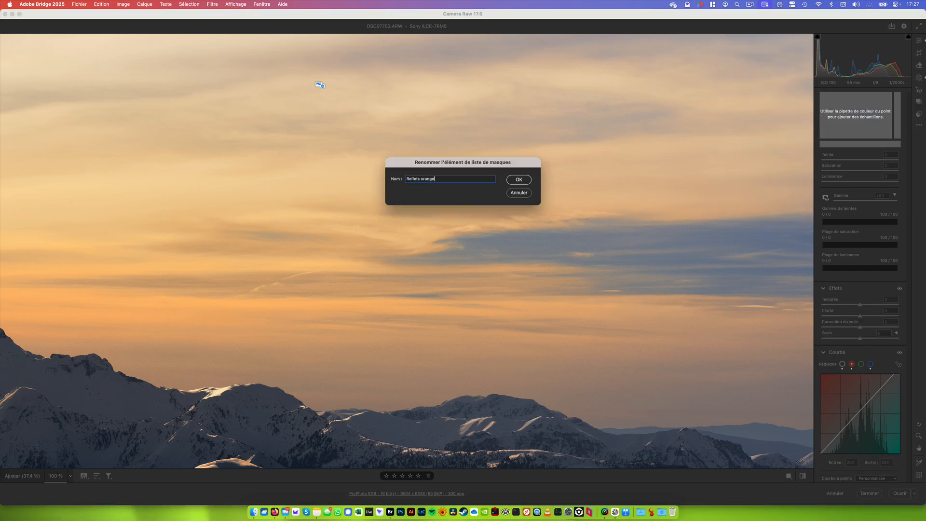
key("Return")
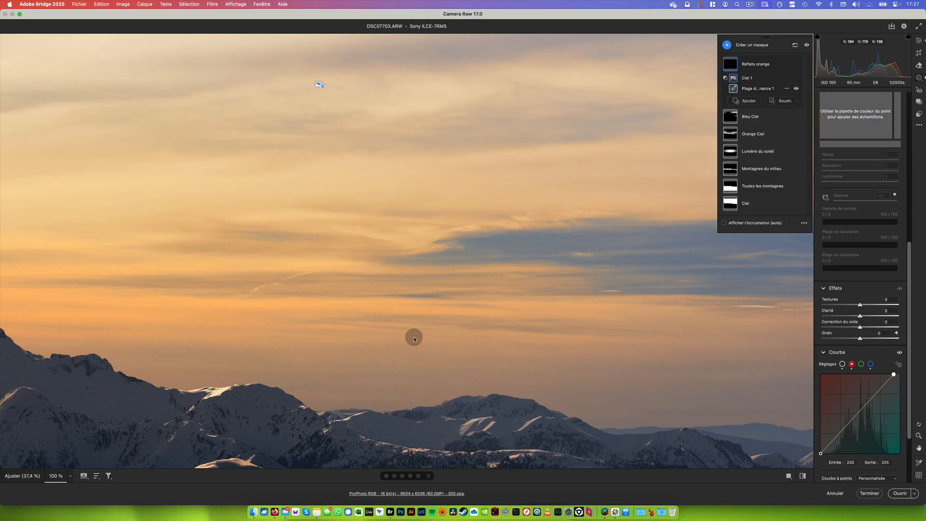
left_click(70, 477)
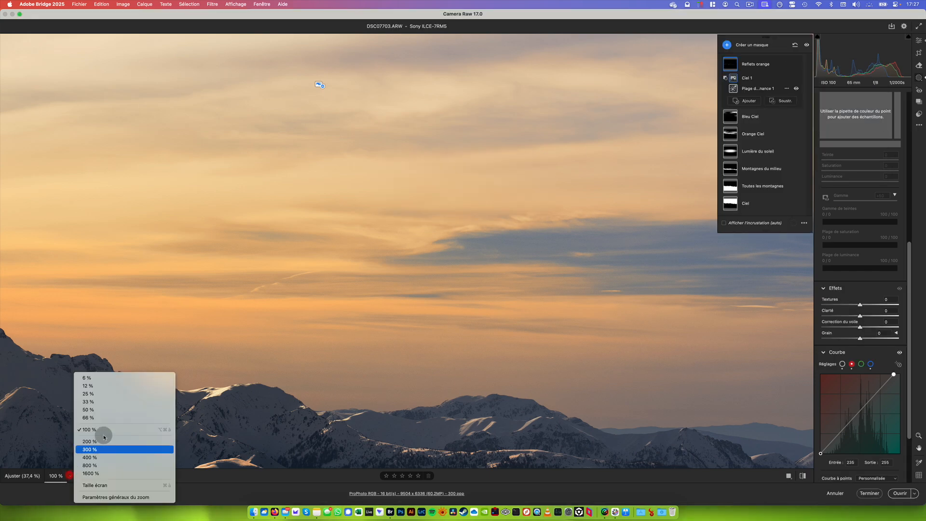
Step: Fit the photo to the view and compare it side by side with its unedited version
left_click(109, 487)
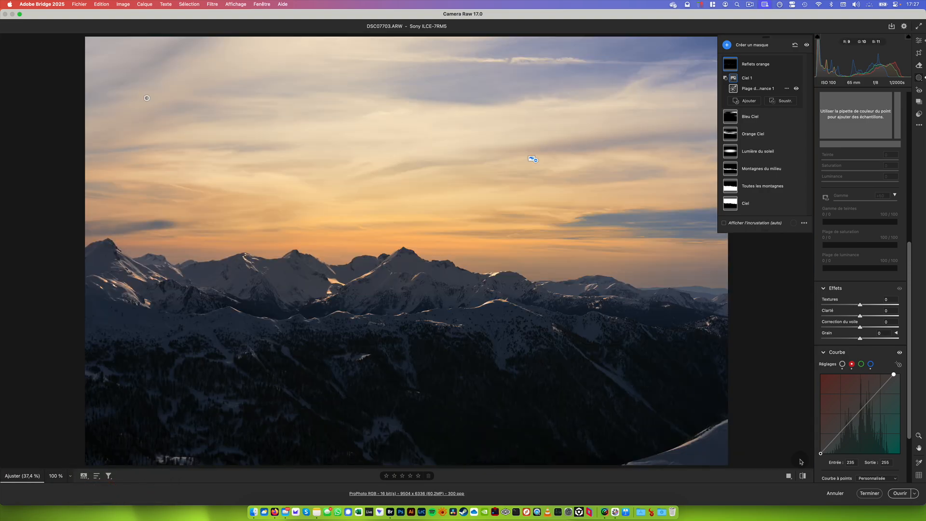
left_click(789, 476)
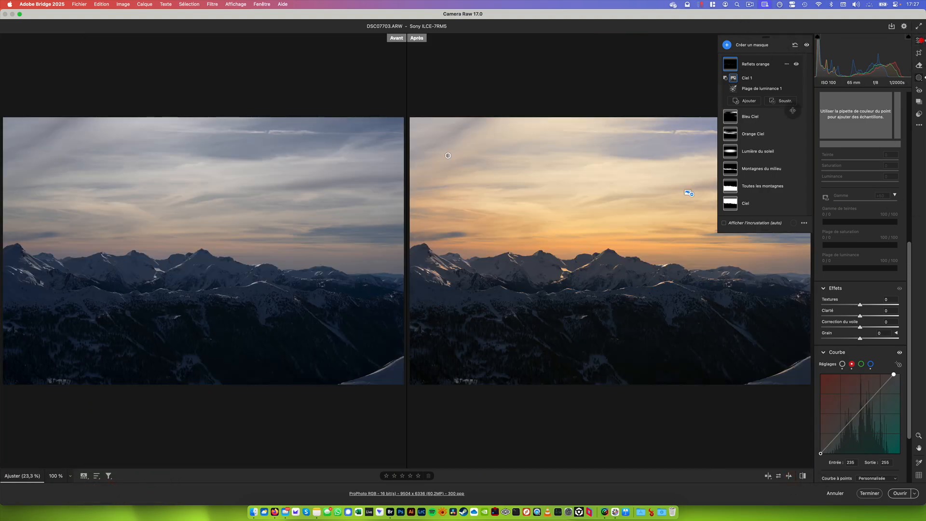
key("e")
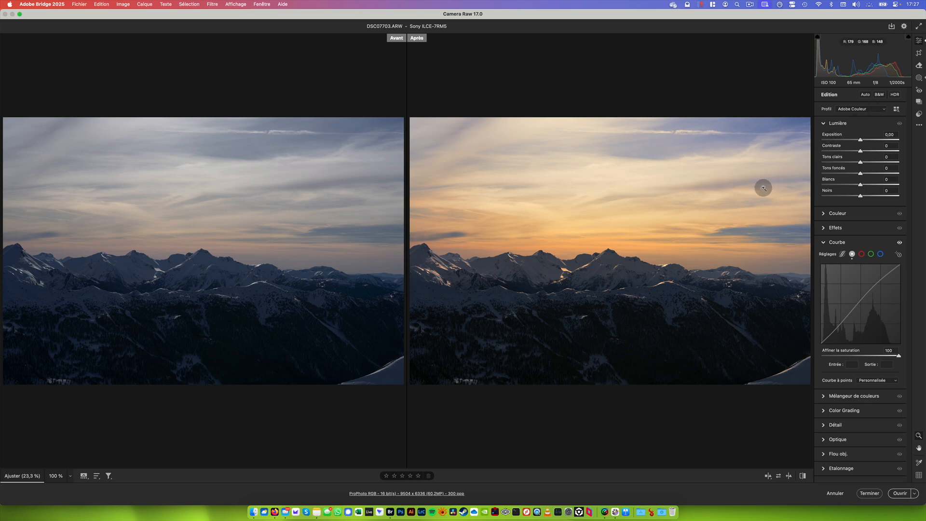
Step: Crop the photo to about 8978 x 5822 pixels, cutting off the snowy slope in its lower-right corner
left_click(919, 53)
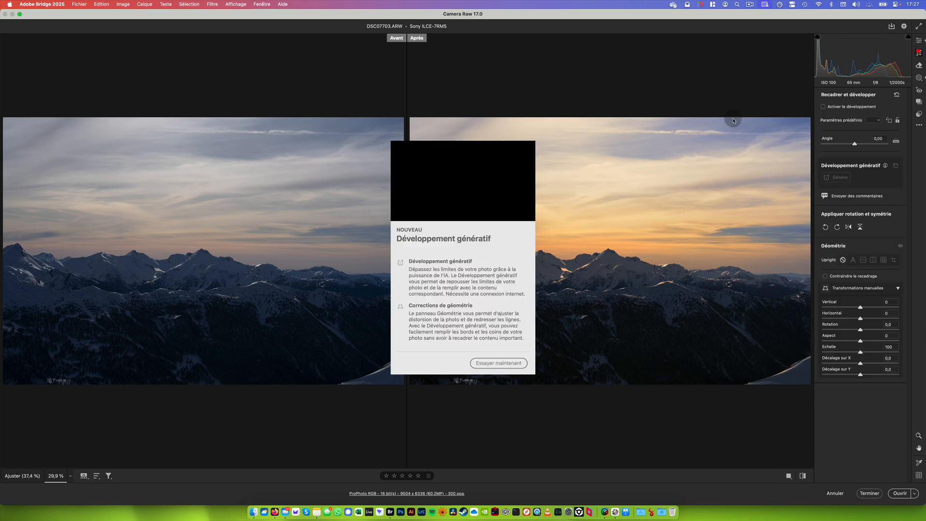
left_click(512, 363)
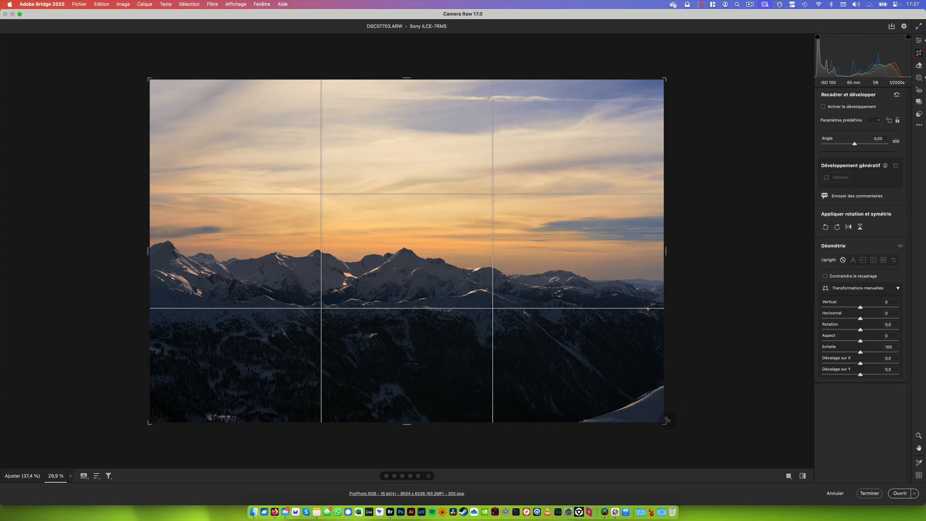
left_click_drag(666, 421, 652, 408)
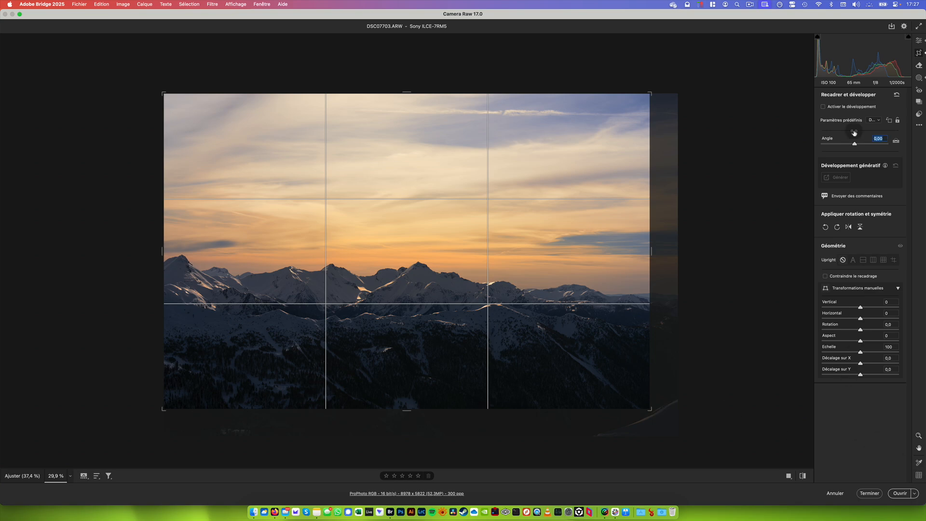
left_click(919, 40)
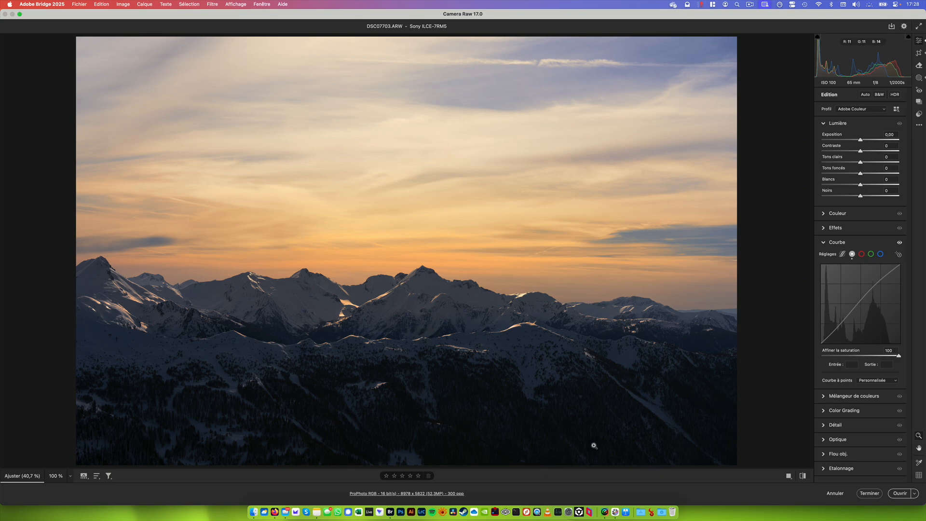
Step: Compare the cropped photo with and without the edits and inspect the sunlit snow on the peaks up close
left_click(421, 302)
left_click(803, 476)
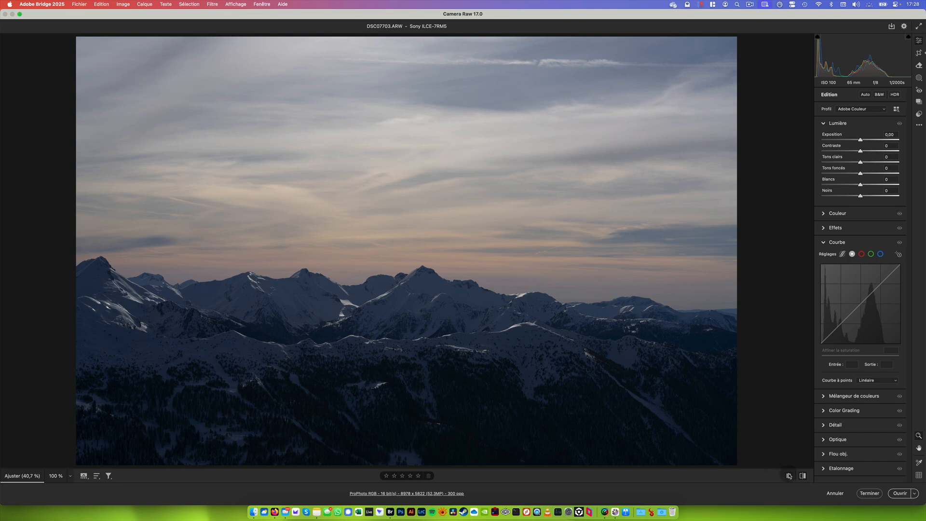
left_click(803, 476)
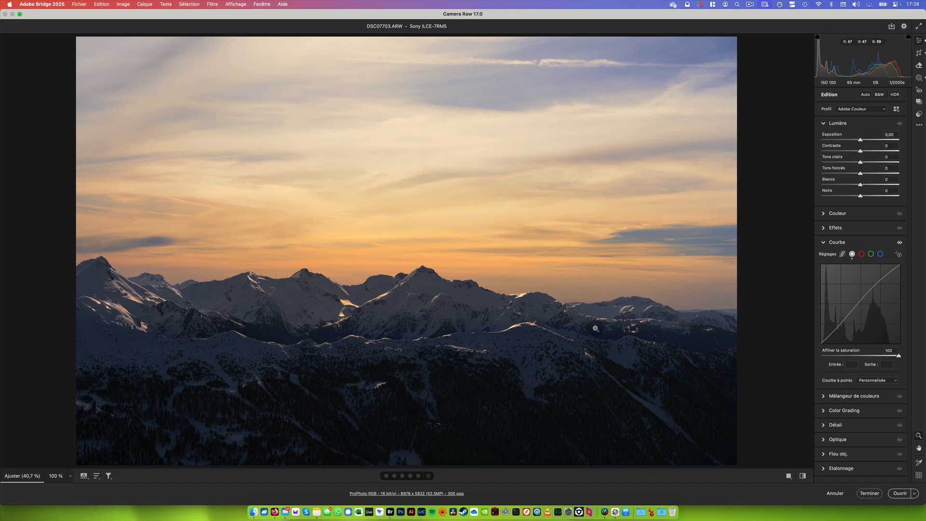
left_click_drag(137, 288, 195, 279)
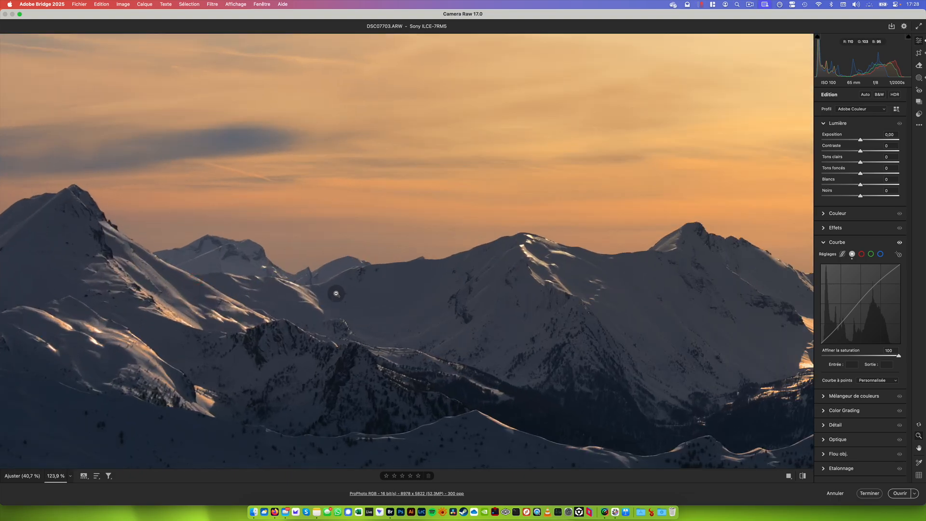
left_click_drag(578, 317, 424, 234)
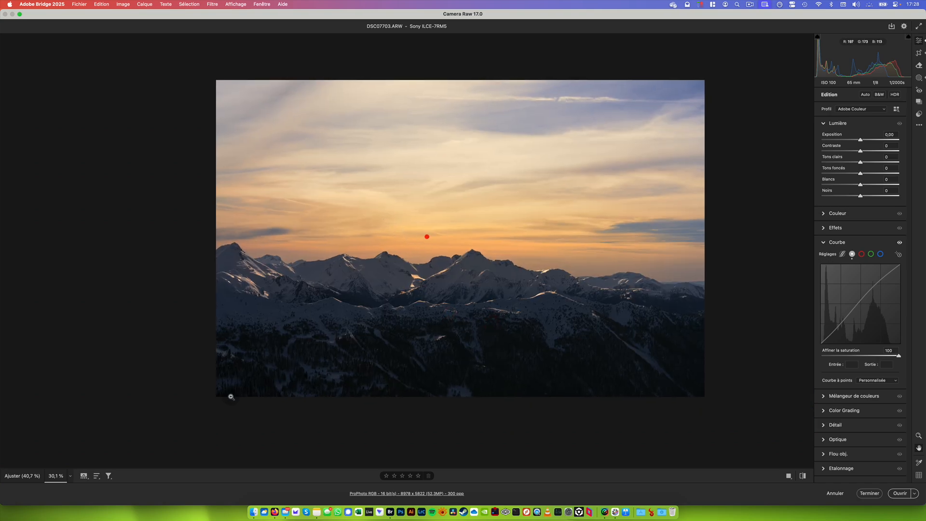
left_click(70, 476)
left_click(125, 486)
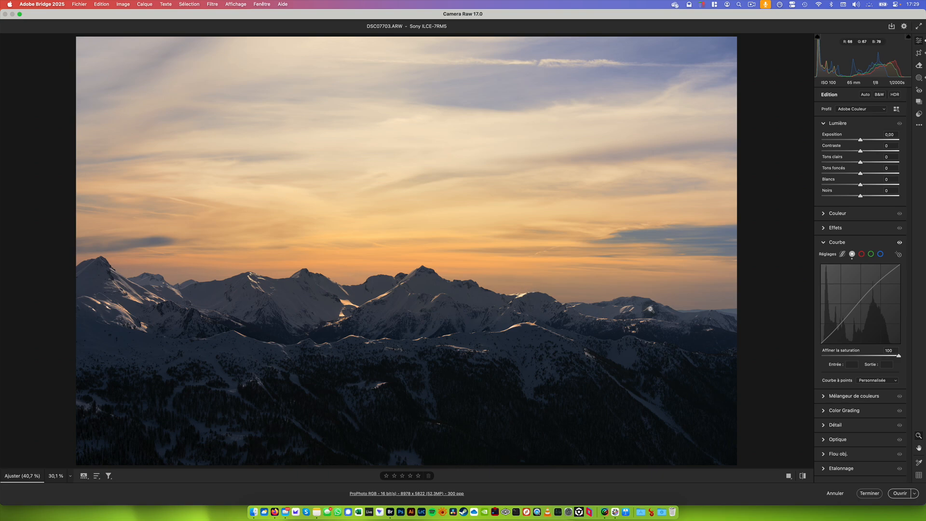
Step: Try the Adobe Adaptive (beta) profile on the photo
left_click(866, 109)
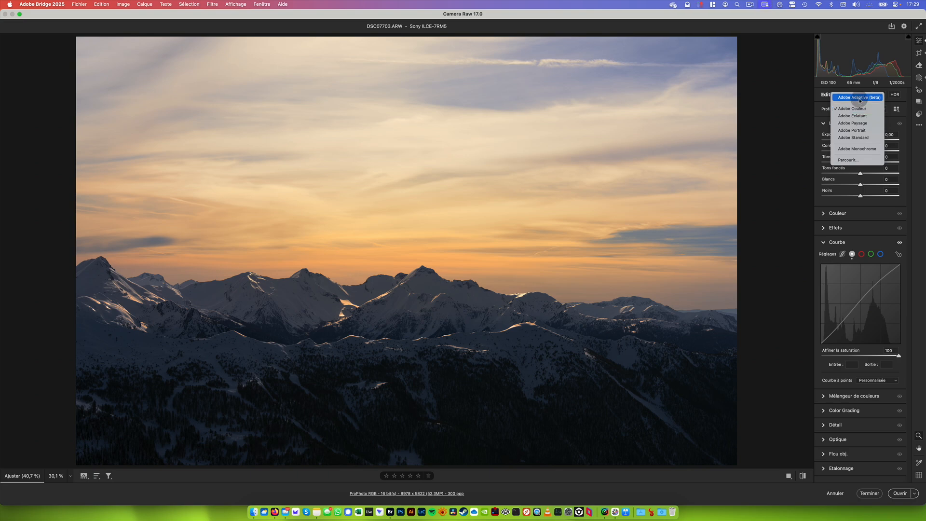
left_click(859, 99)
left_click(823, 111)
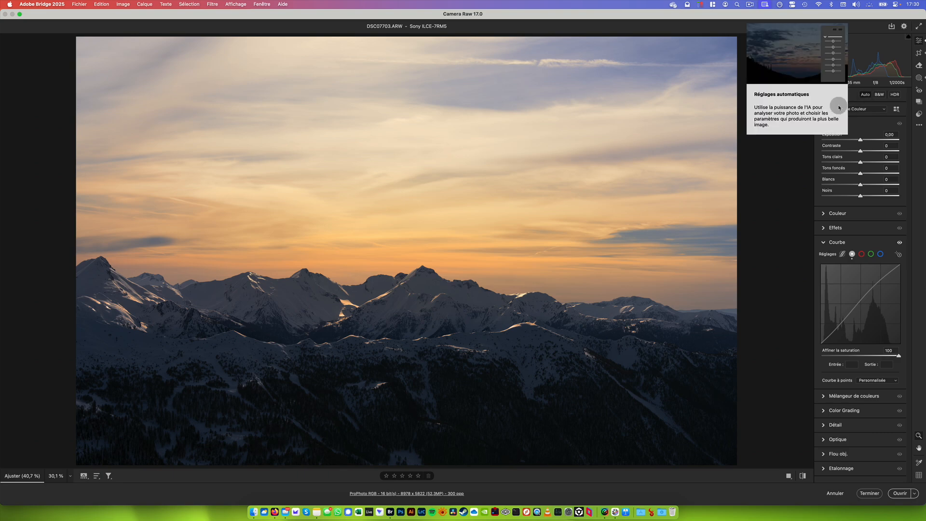
left_click(870, 112)
left_click(870, 98)
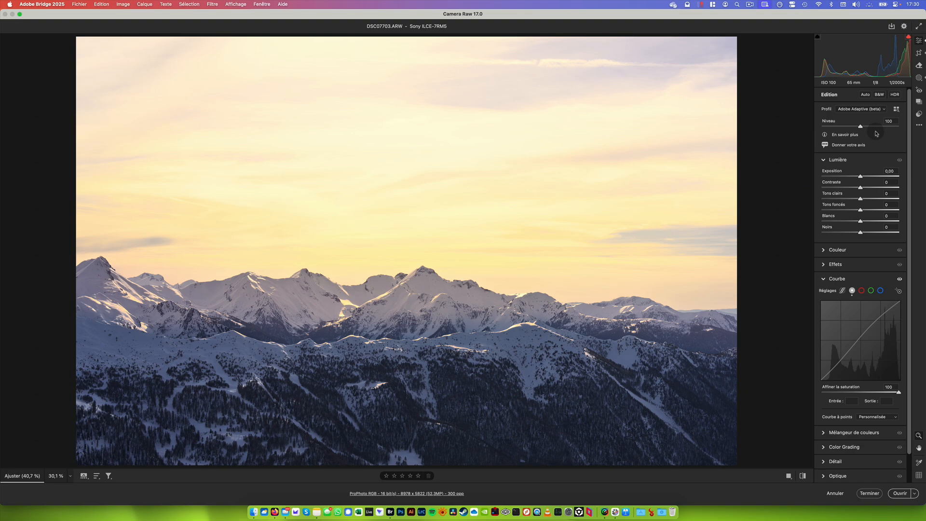
Step: Hide all the masks, from Reflets orange down to Ciel, to view the adaptive profile without local adjustments
left_click(919, 78)
left_click(796, 63)
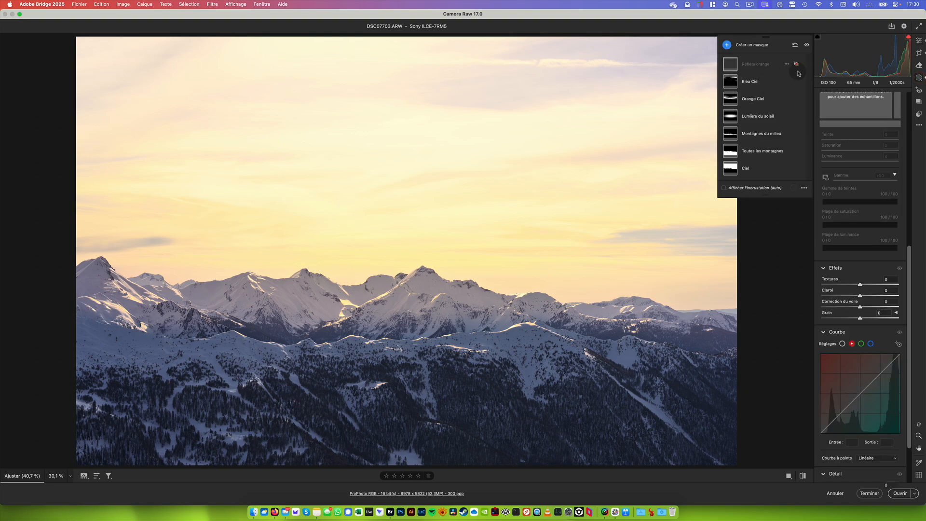
left_click(797, 81)
left_click(797, 98)
left_click(797, 116)
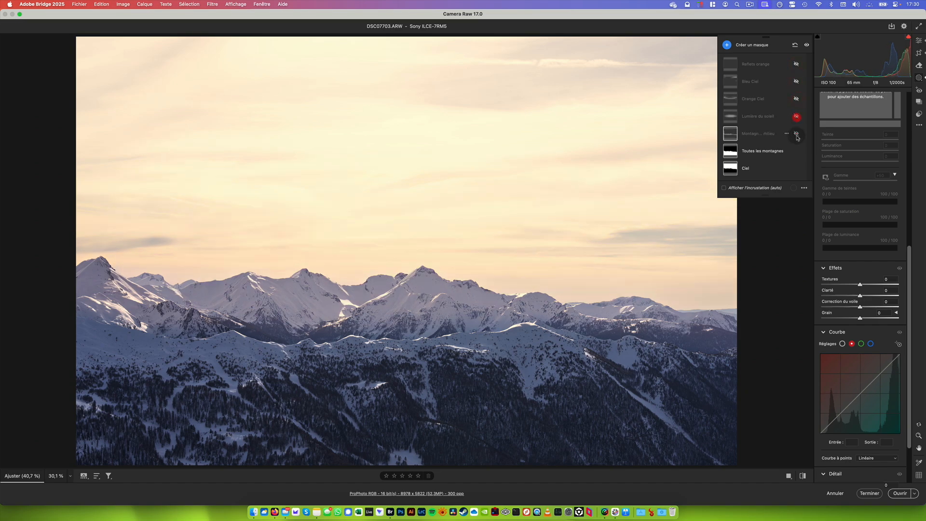
left_click(796, 133)
left_click(796, 151)
left_click(796, 168)
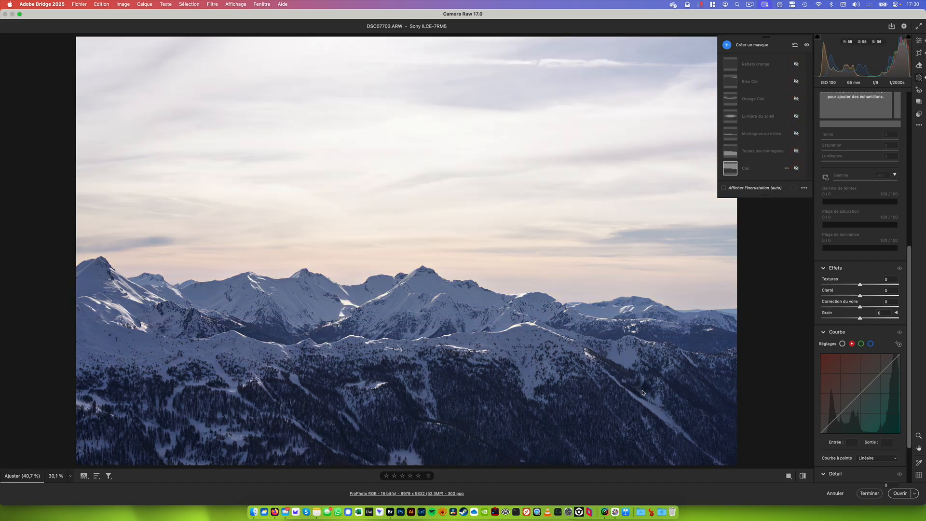
Step: Make all the masks visible again, from Ciel up to Reflets orange, and return to the global edit settings
left_click(797, 168)
left_click(797, 151)
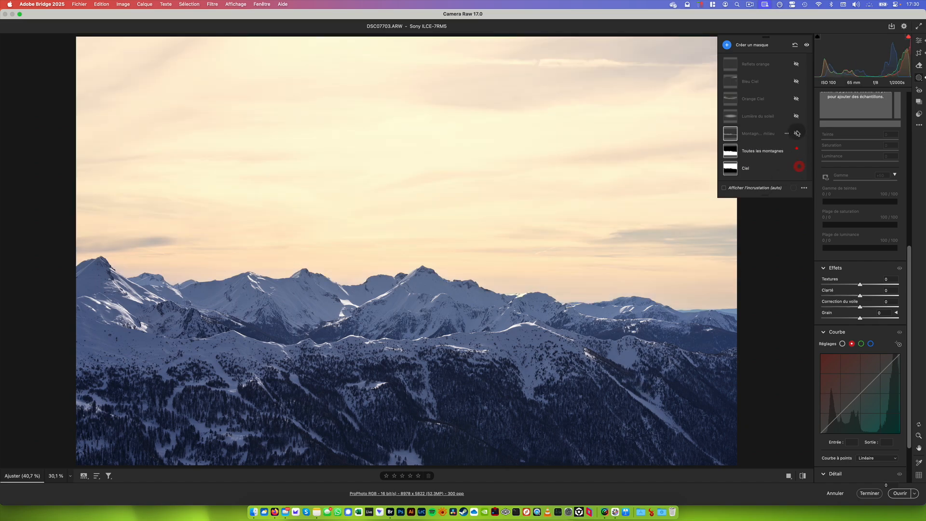
left_click(796, 134)
left_click(796, 116)
left_click(796, 98)
left_click(797, 82)
left_click(797, 64)
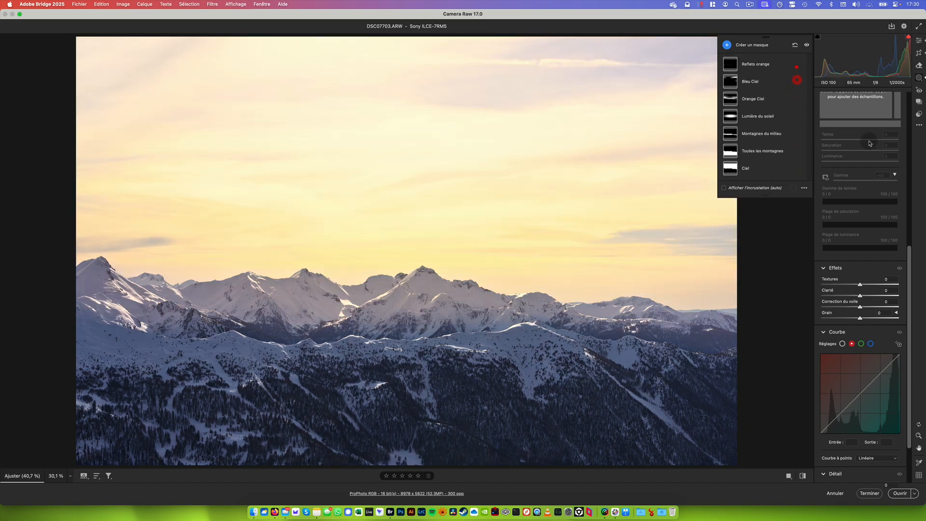
left_click(910, 147)
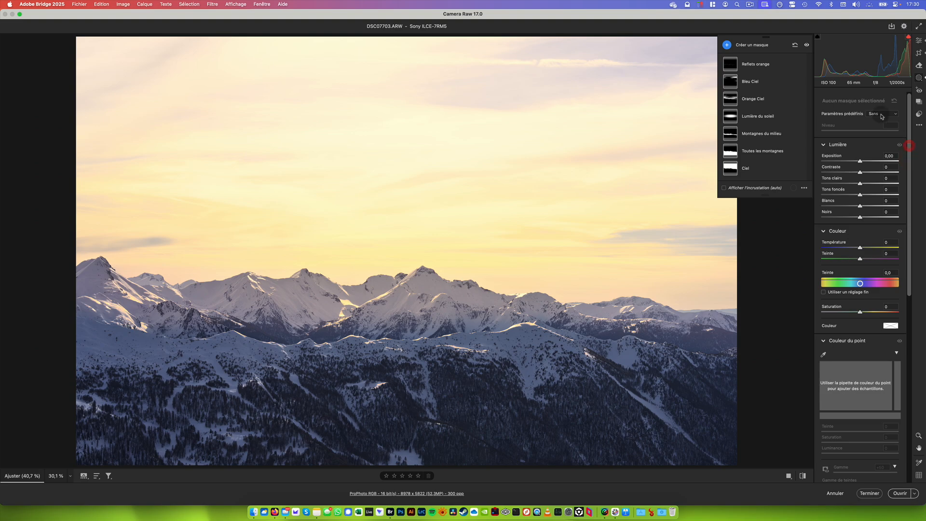
left_click(919, 41)
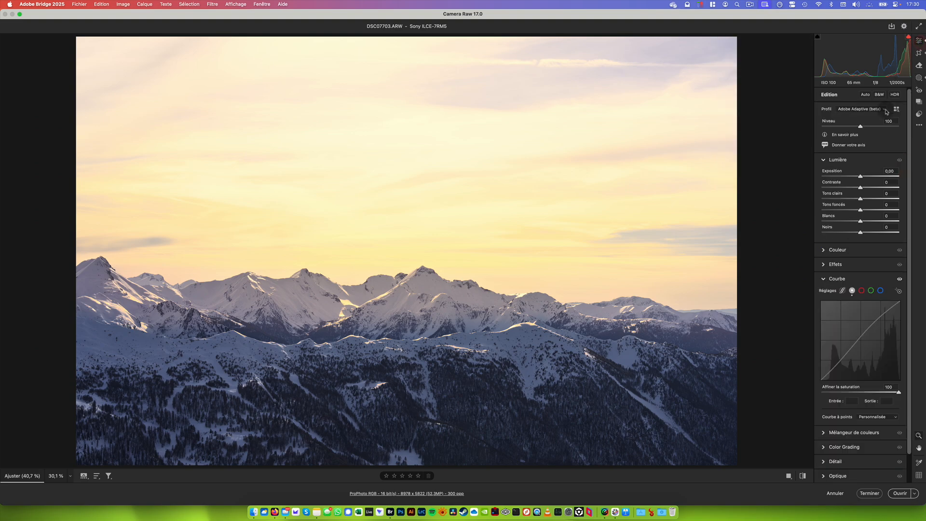
Step: Switch the profile back to Adobe Couleur, try Adobe Eclatant and Adobe Paysage, and restore Adobe Couleur
left_click(885, 110)
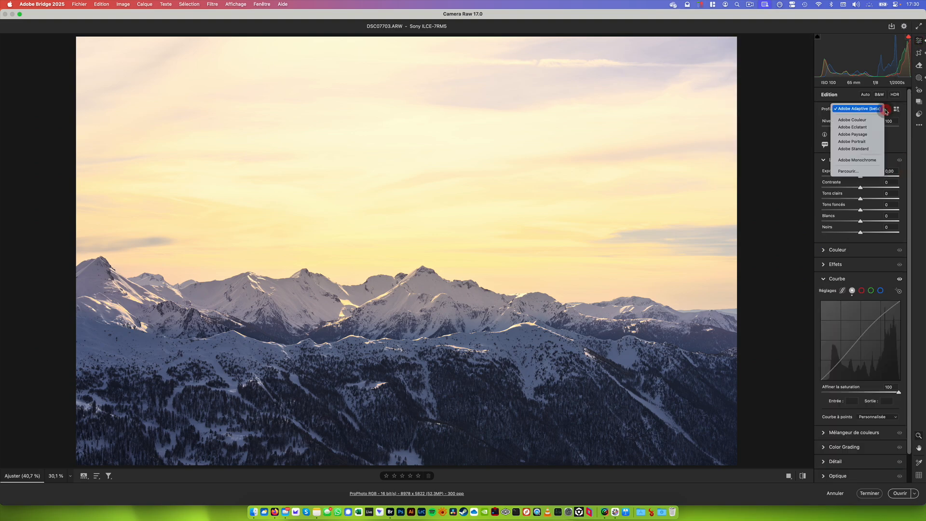
left_click(872, 120)
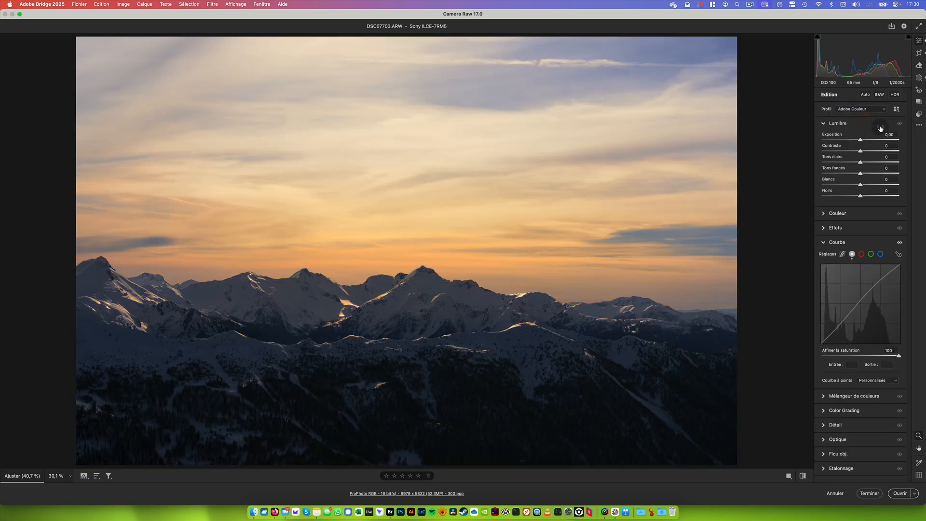
left_click(886, 110)
left_click(876, 116)
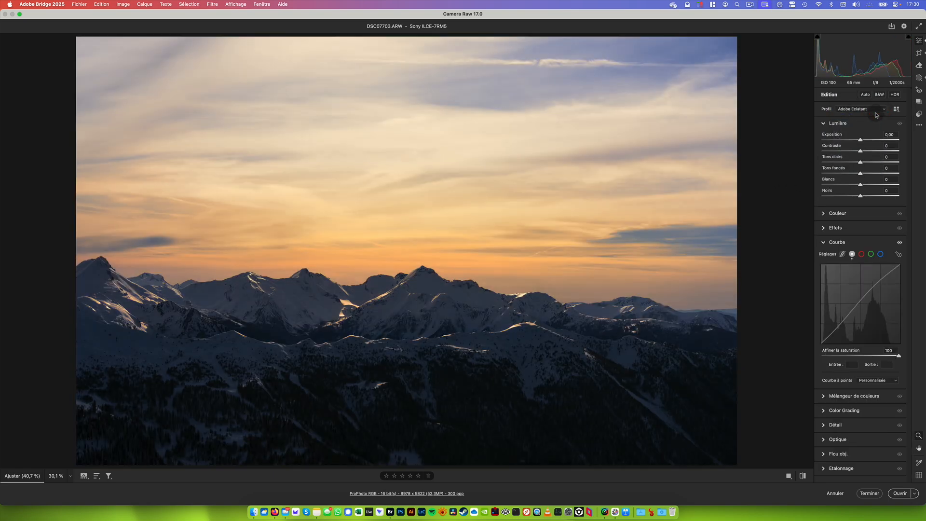
left_click(883, 110)
left_click(876, 117)
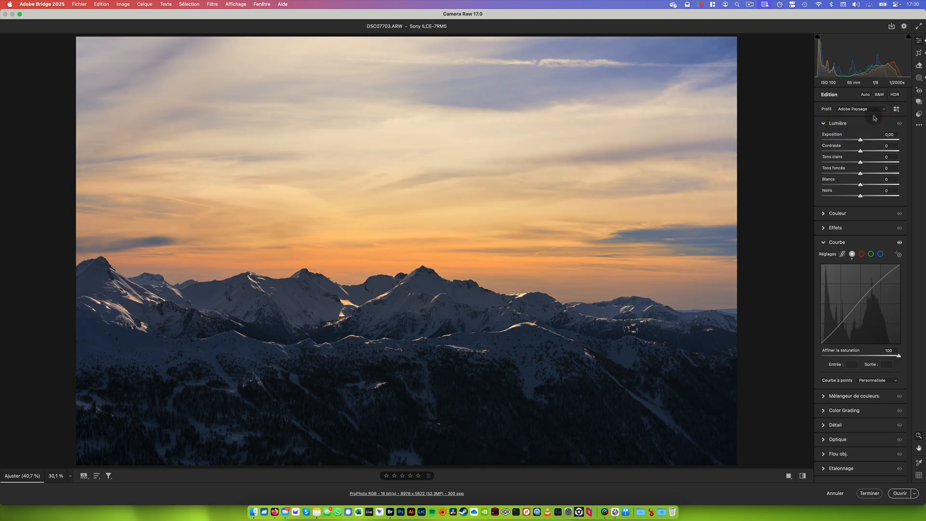
left_click(874, 112)
left_click(874, 98)
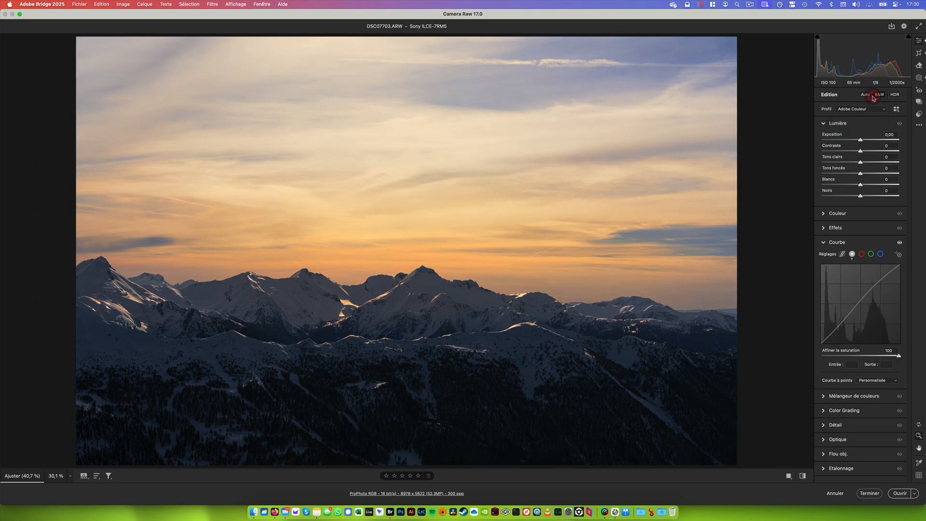
Step: Try the Adobe Paysage, Adobe Portrait and Adobe Standard profiles, and return the photo to Adobe Couleur
left_click(875, 110)
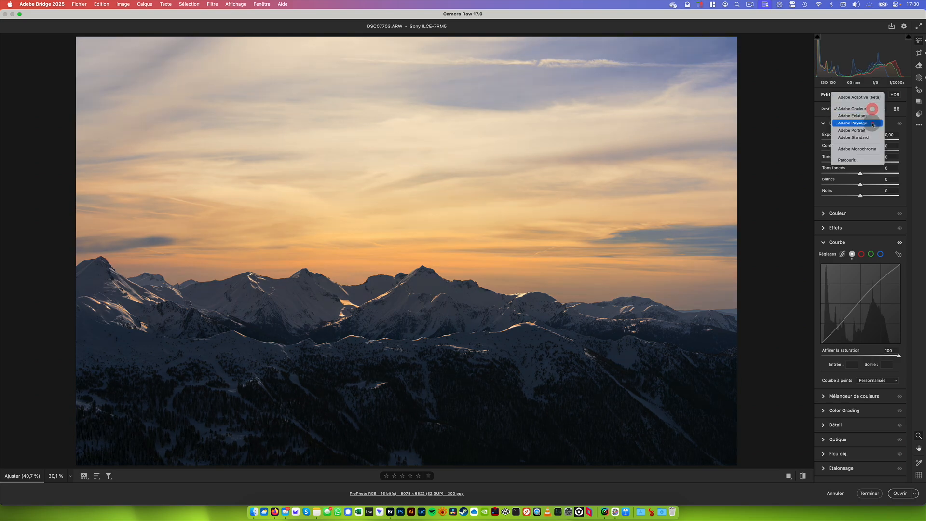
left_click(873, 123)
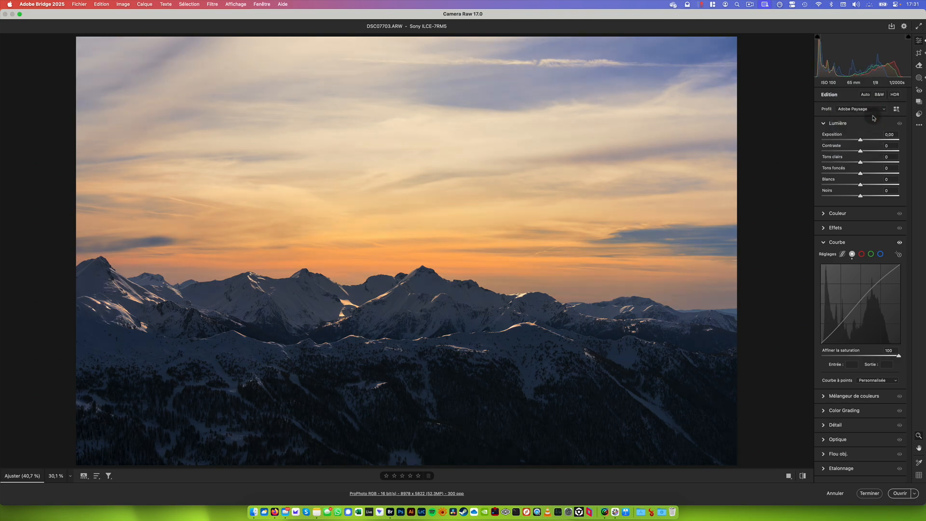
left_click(874, 110)
left_click(873, 116)
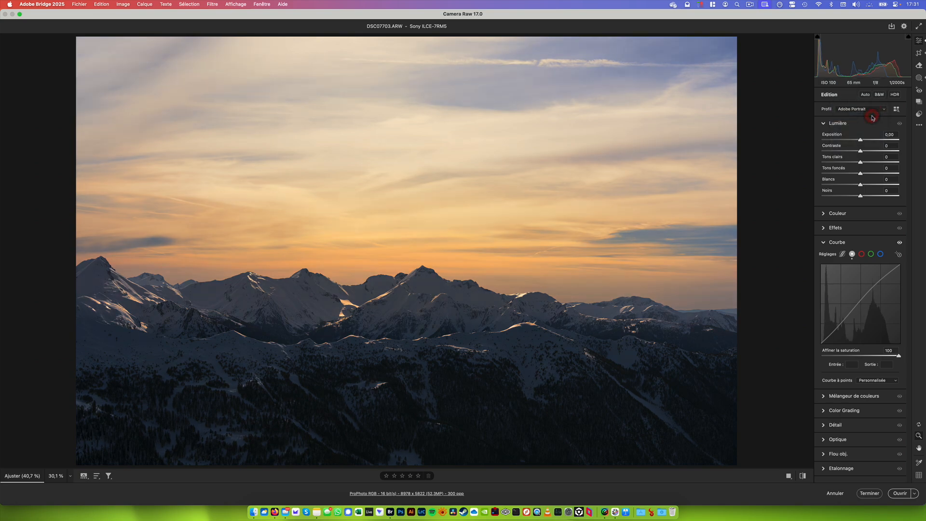
left_click(872, 110)
left_click(873, 117)
left_click(871, 110)
left_click(866, 81)
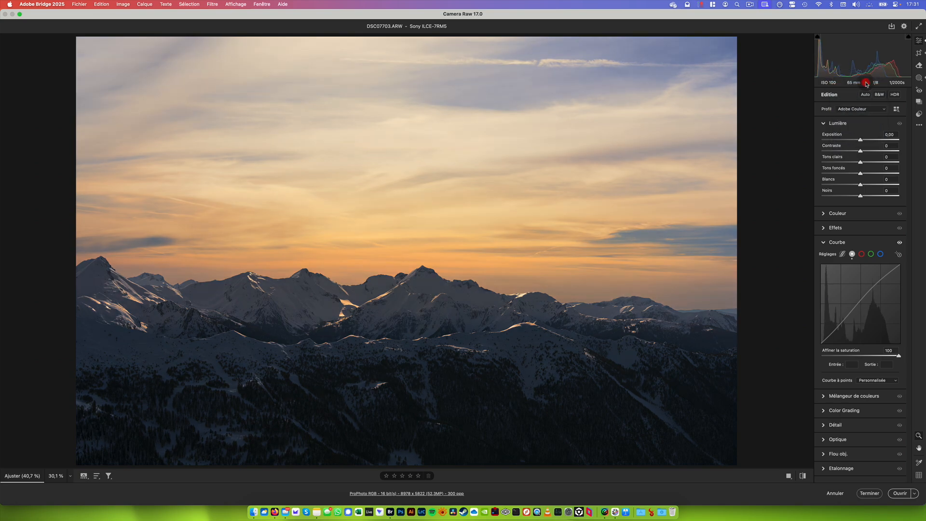